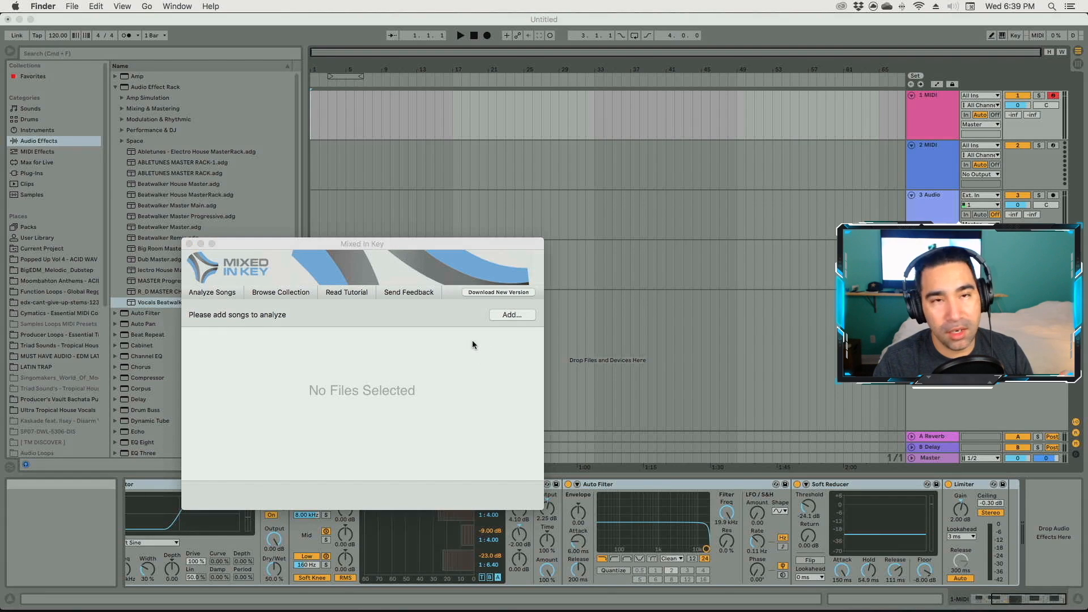
# Step: Add all seven MP3 songs from the Tracks folder to Mixed In Key and analyze their keys
pyautogui.click(504, 316)
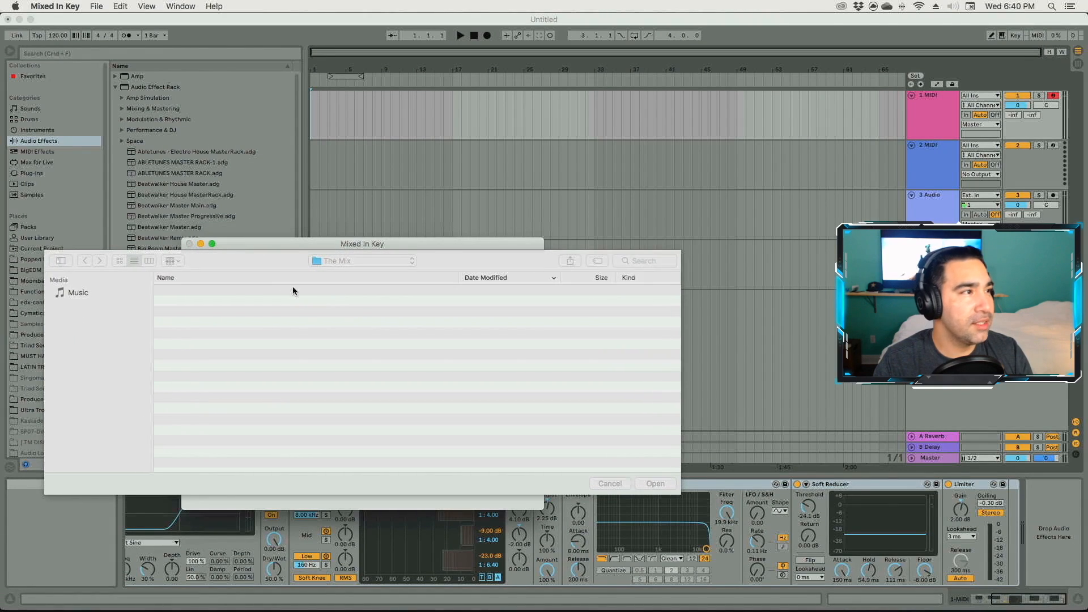
pyautogui.doubleClick(188, 290)
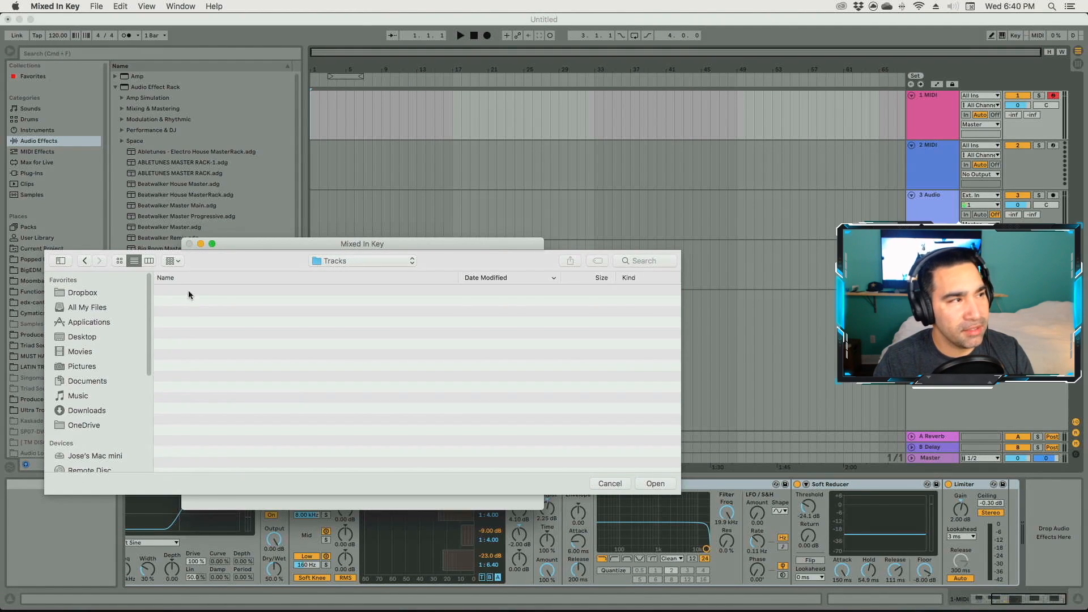
pyautogui.moveTo(302, 386); pyautogui.dragTo(254, 292)
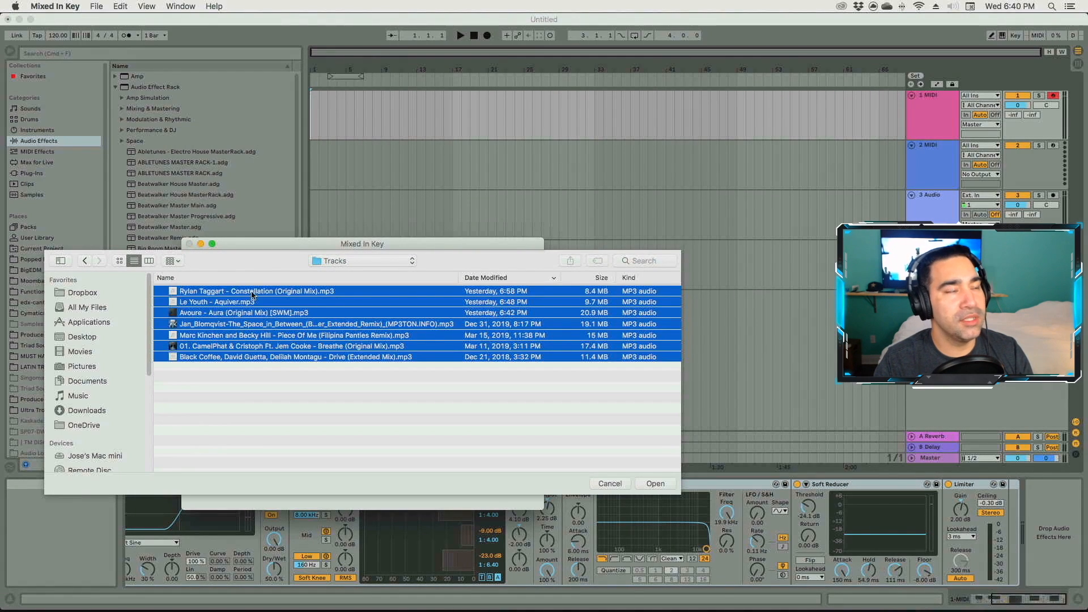
pyautogui.click(657, 484)
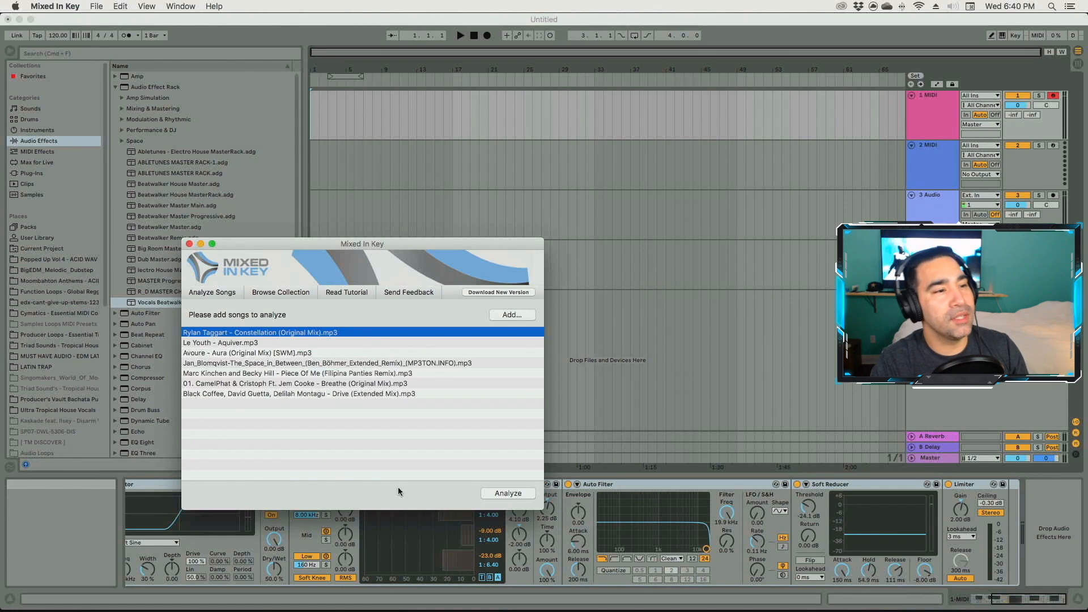
pyautogui.click(507, 493)
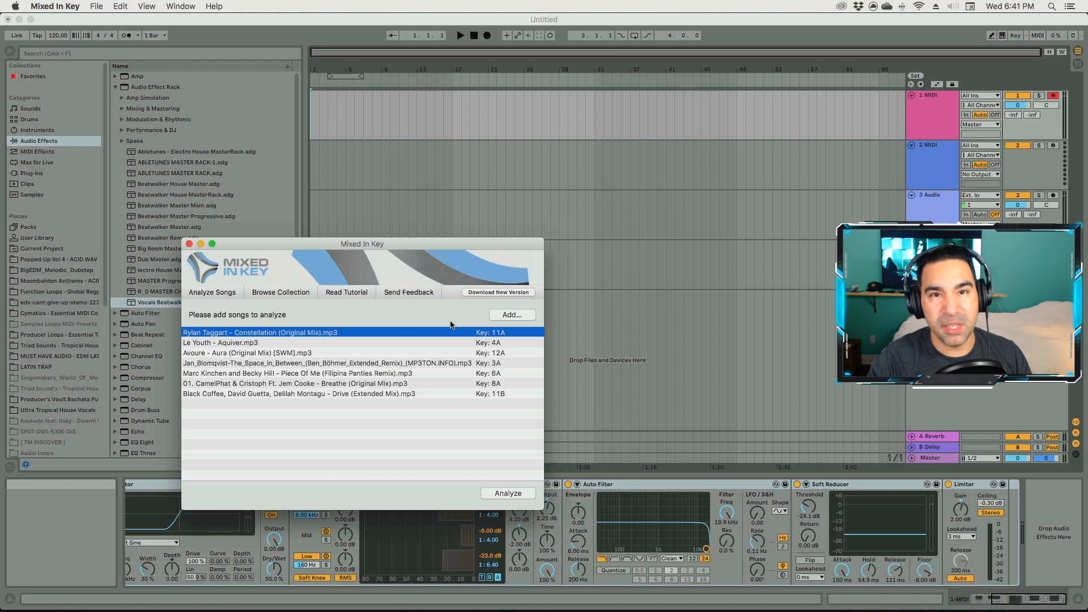
# Step: Close Mixed In Key, switch to Ableton Live and delete the two MIDI tracks from the arrangement
pyautogui.click(190, 245)
pyautogui.click(44, 598)
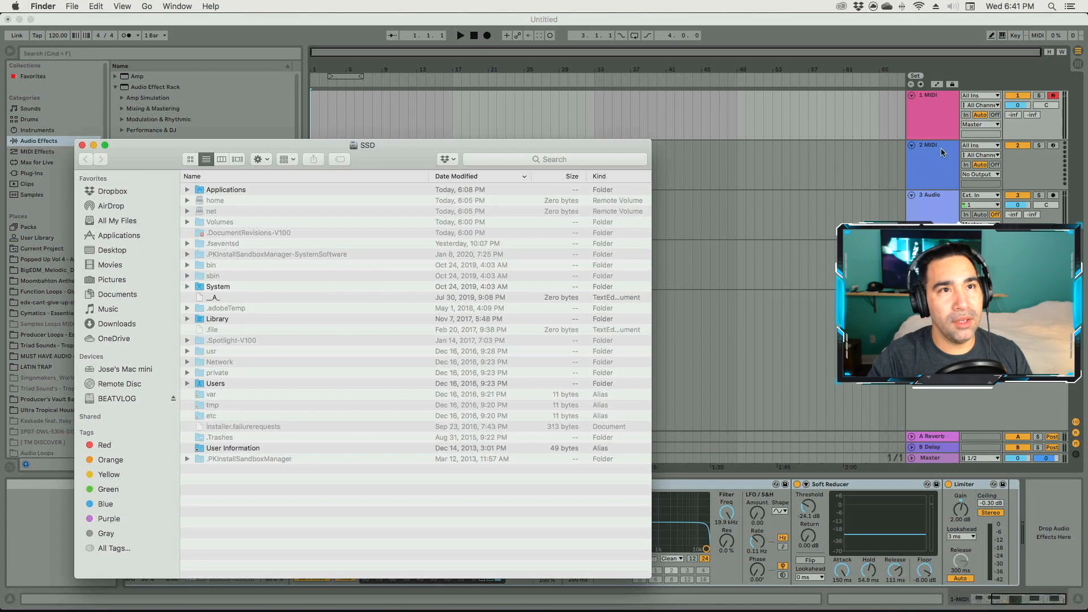
pyautogui.click(943, 152)
pyautogui.click(933, 148)
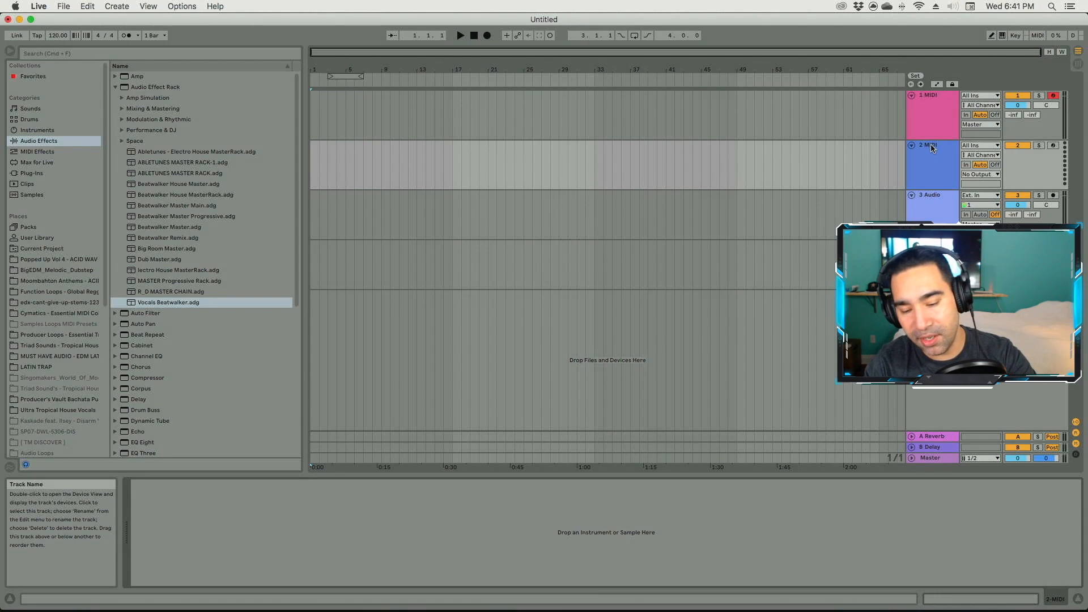
pyautogui.click(934, 98)
pyautogui.press('Delete')
pyautogui.press('Delete')
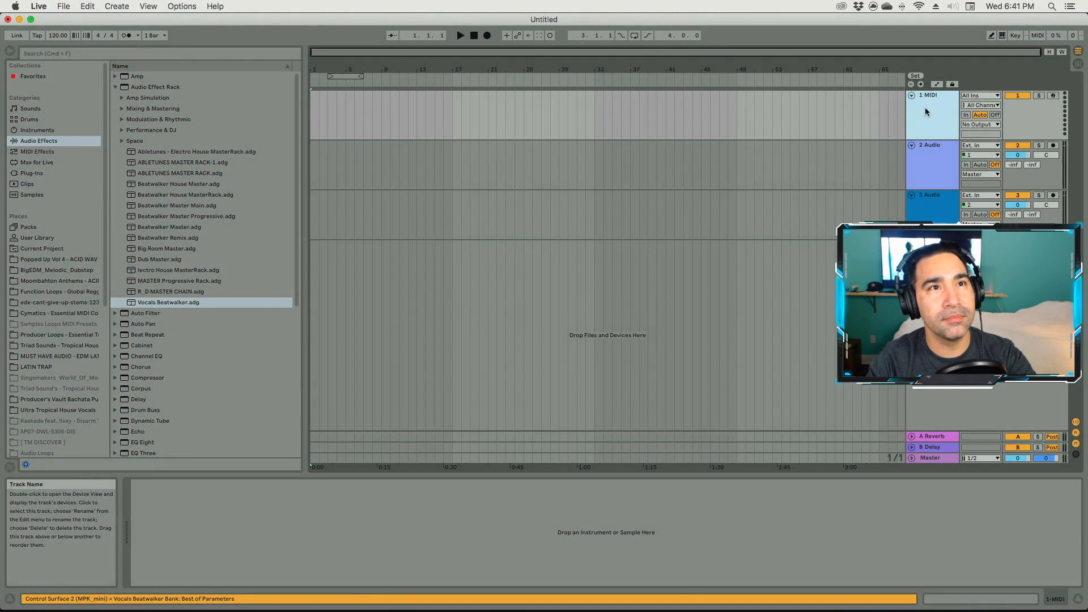
# Step: Duplicate the second audio track, and duplicate the resulting copy, to make four audio tracks
pyautogui.rightClick(932, 154)
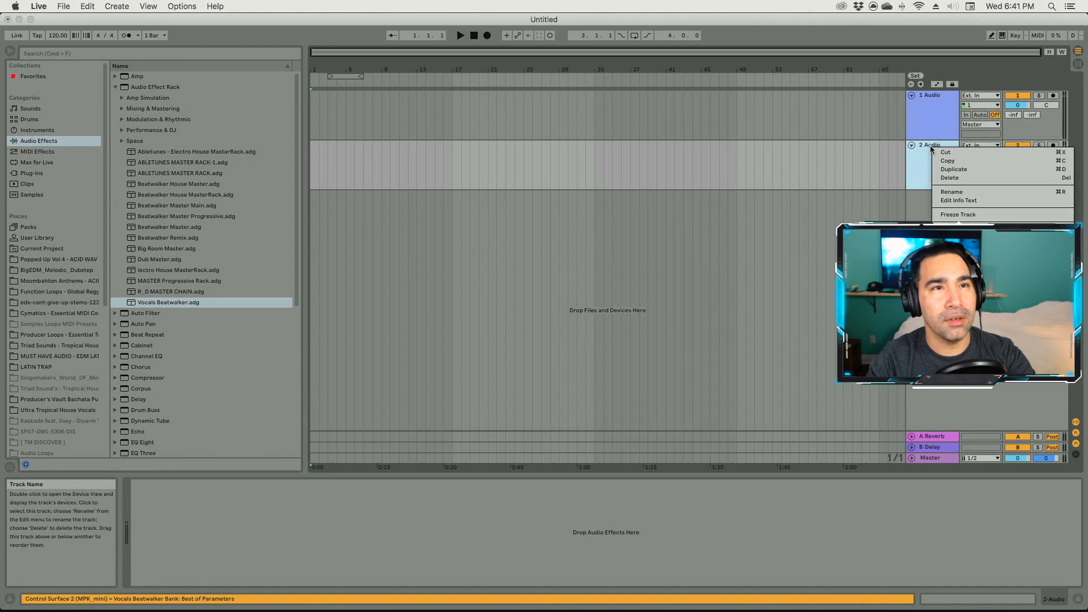
pyautogui.click(954, 169)
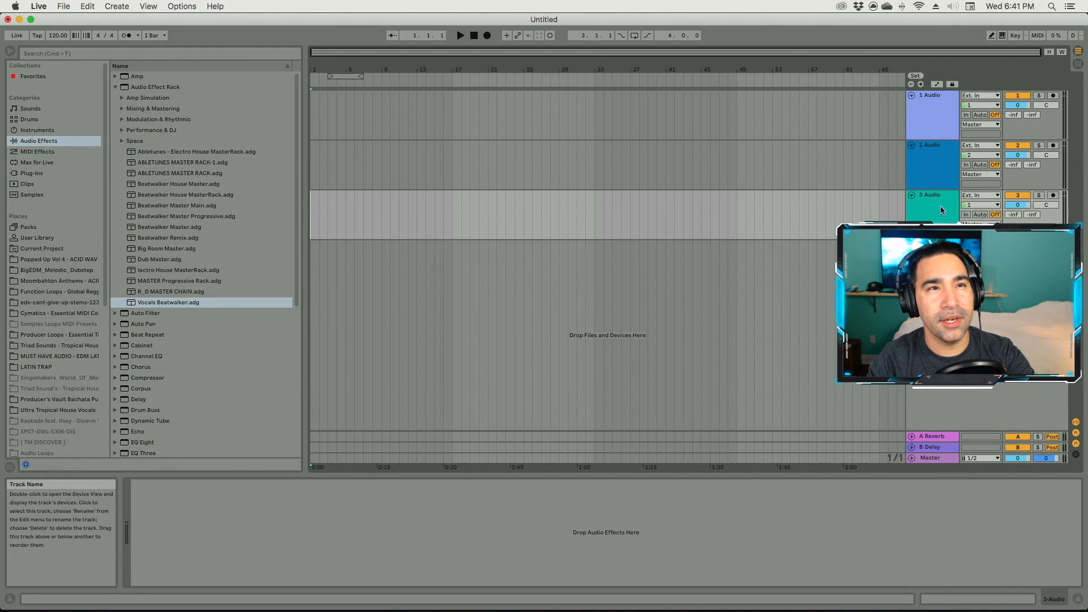
pyautogui.rightClick(932, 200)
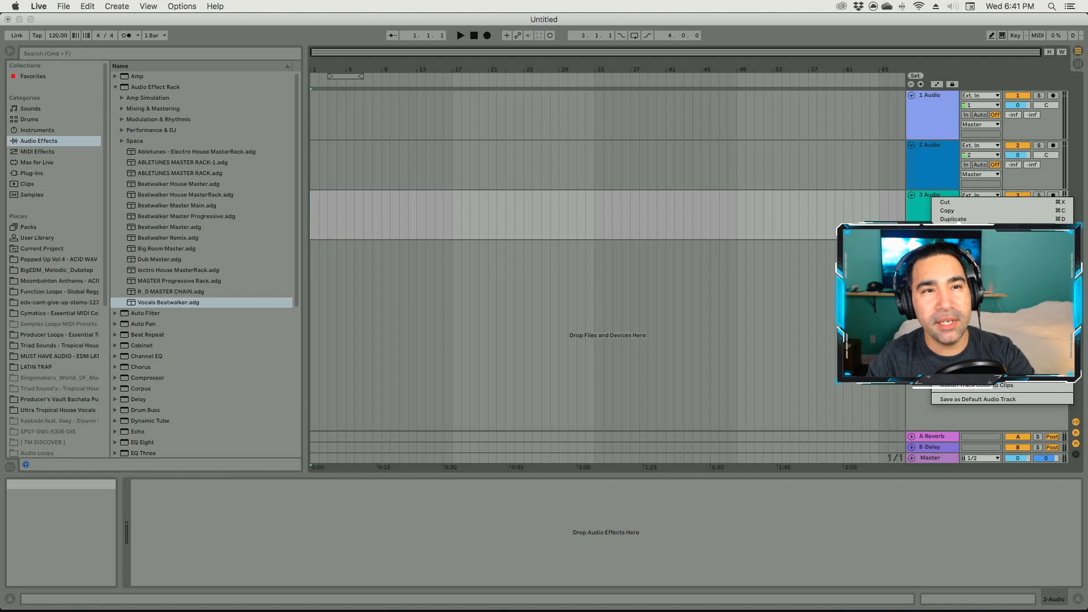
pyautogui.click(953, 219)
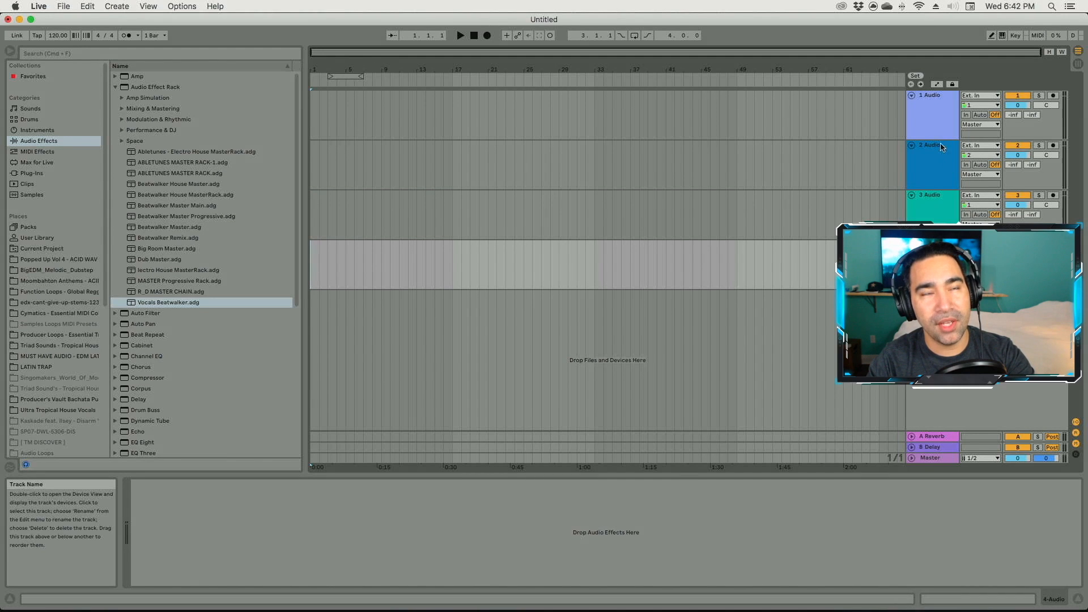
# Step: Switch to Finder and open the Tracks folder inside The Mix on the Desktop
pyautogui.moveTo(602, 610)
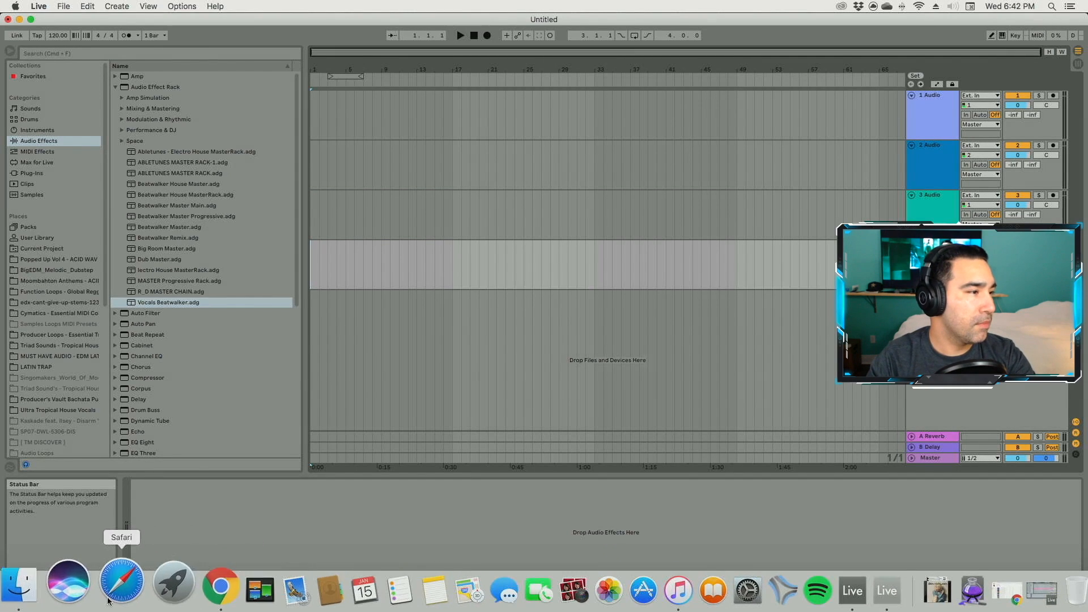
pyautogui.click(13, 589)
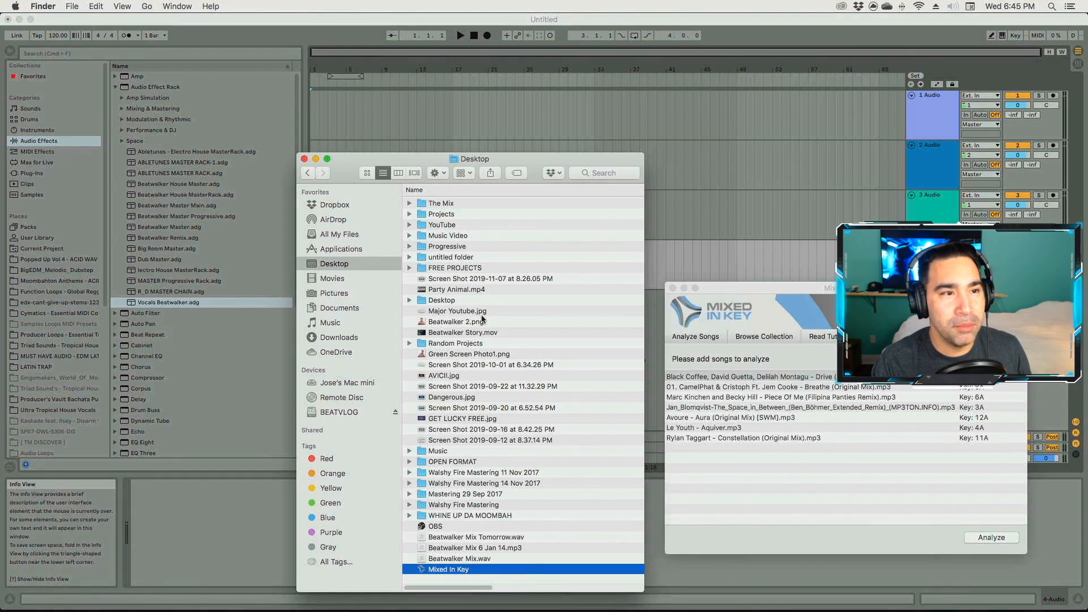
pyautogui.moveTo(526, 159); pyautogui.dragTo(279, 147)
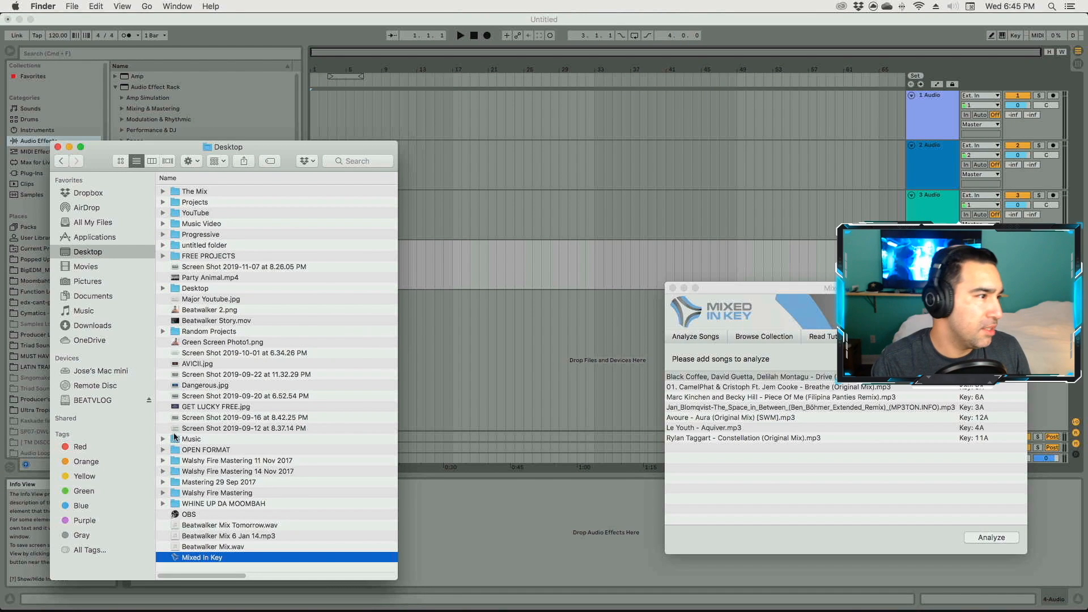
pyautogui.doubleClick(190, 192)
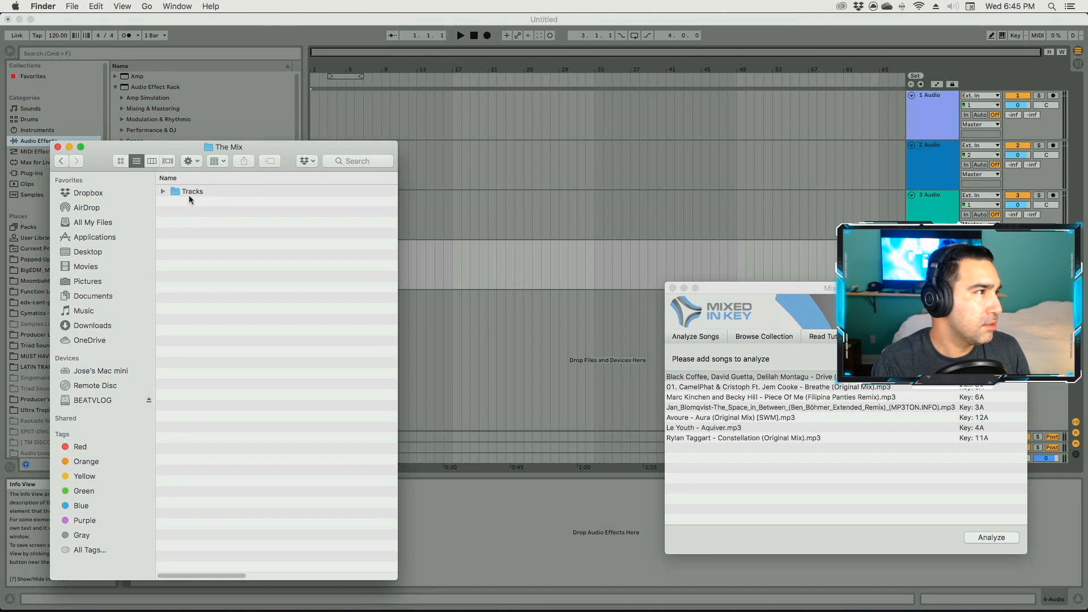
pyautogui.click(190, 193)
pyautogui.doubleClick(190, 193)
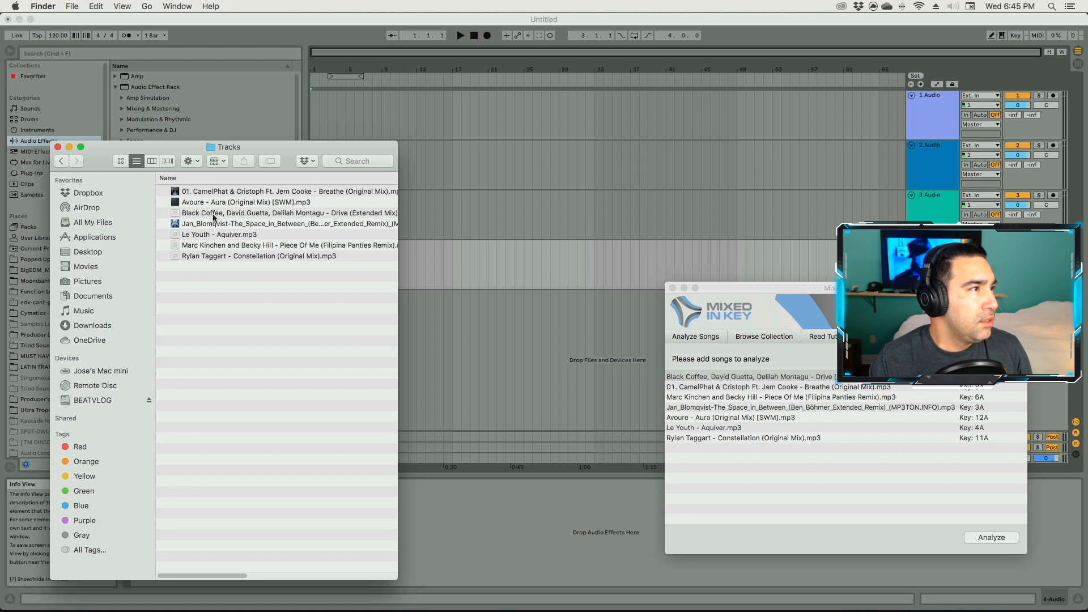
# Step: Place Black Coffee's Drive, Rylan Taggart's Constellation and Avoure's Aura on audio tracks 1 to 3, starting at bars 1, 16 and 26
pyautogui.moveTo(214, 218)
pyautogui.mouseDown()
pyautogui.moveTo(320, 92)
pyautogui.moveTo(363, 113)
pyautogui.moveTo(318, 111)
pyautogui.mouseUp()
pyautogui.moveTo(217, 267); pyautogui.dragTo(444, 169)
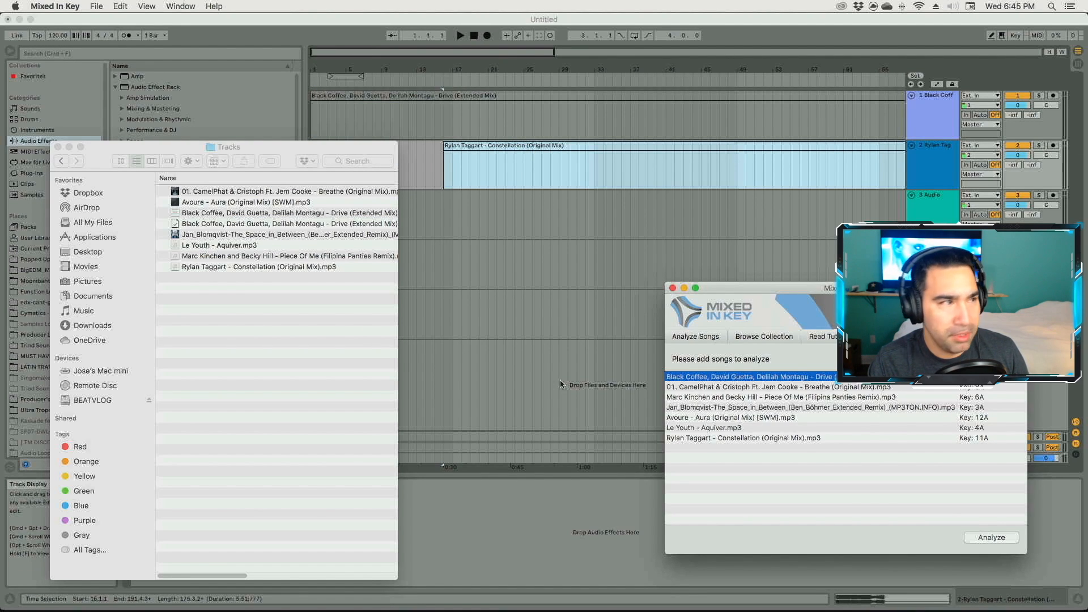
pyautogui.moveTo(204, 199); pyautogui.dragTo(529, 228)
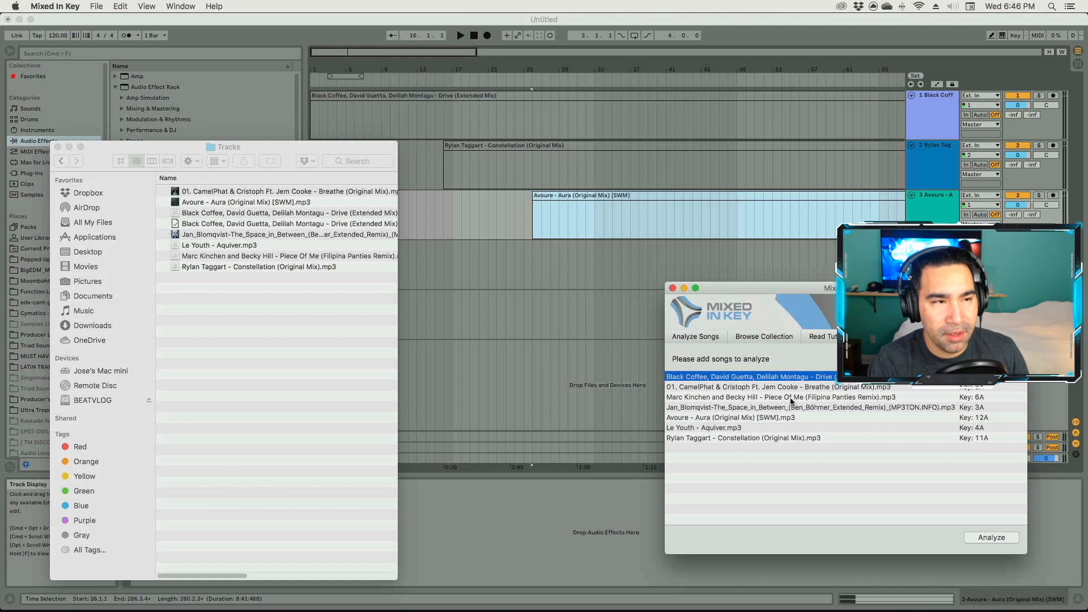
# Step: Clear the Finder window away, move Mixed In Key aside, and return to Ableton Live with the Drive (Extended Mix) clip selected
pyautogui.click(69, 147)
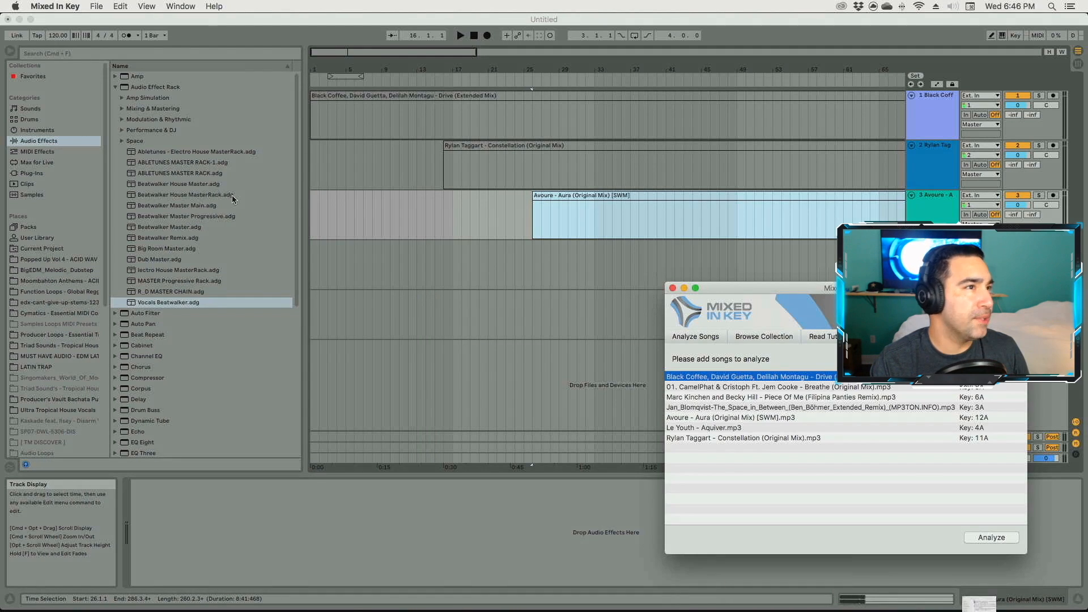
pyautogui.moveTo(723, 290); pyautogui.dragTo(760, 320)
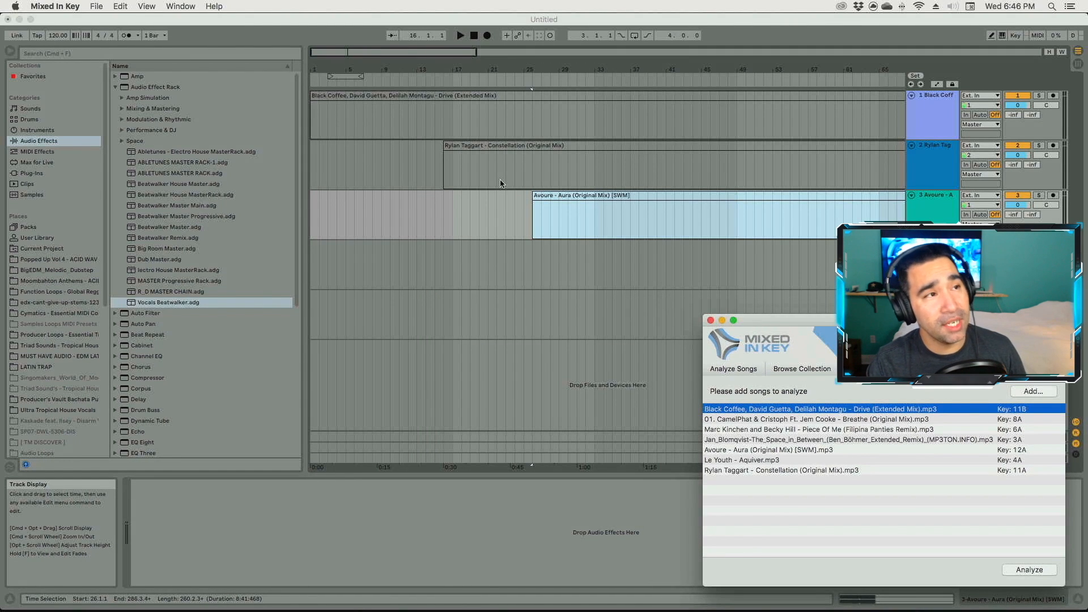
pyautogui.click(620, 241)
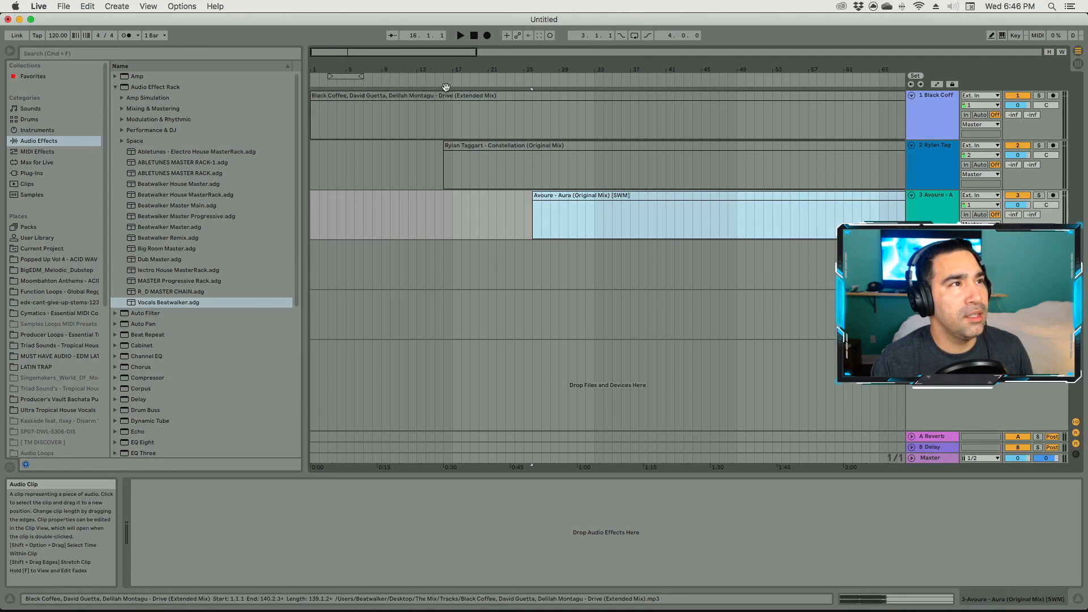
pyautogui.click(442, 96)
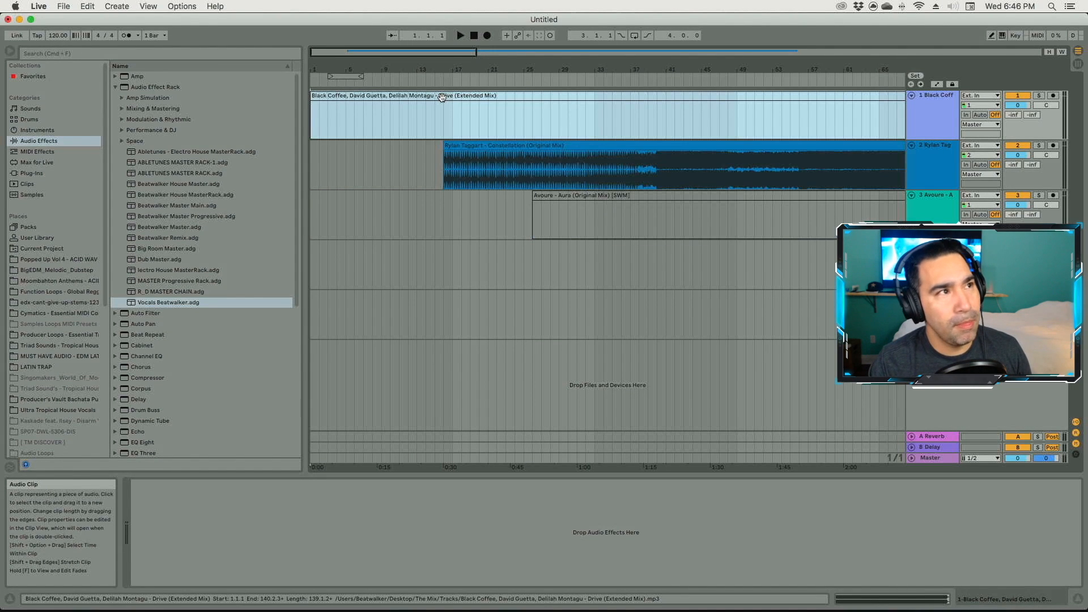
pyautogui.click(587, 196)
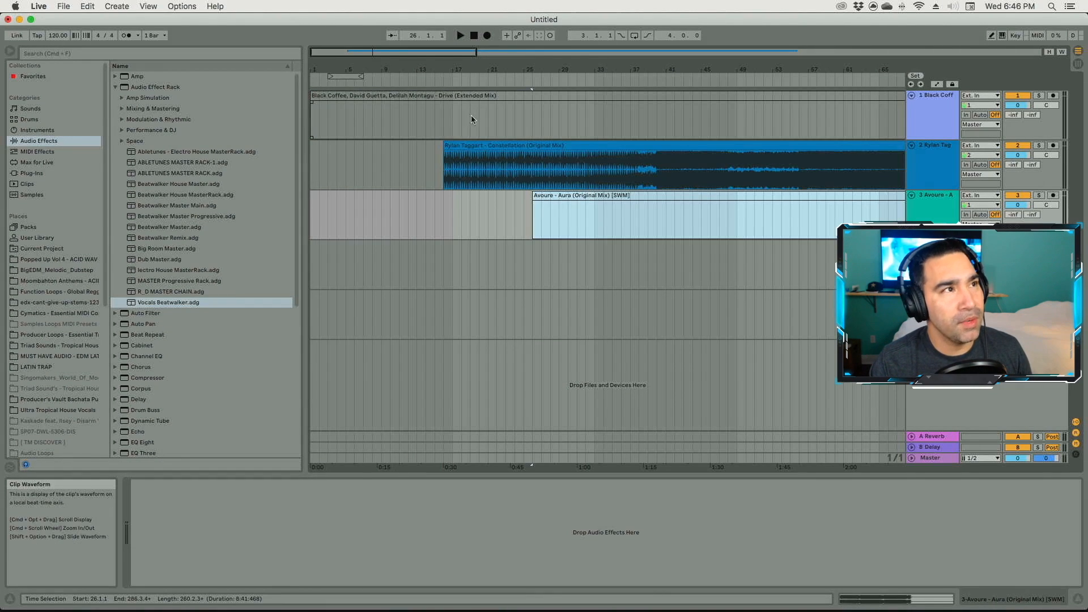
pyautogui.click(432, 96)
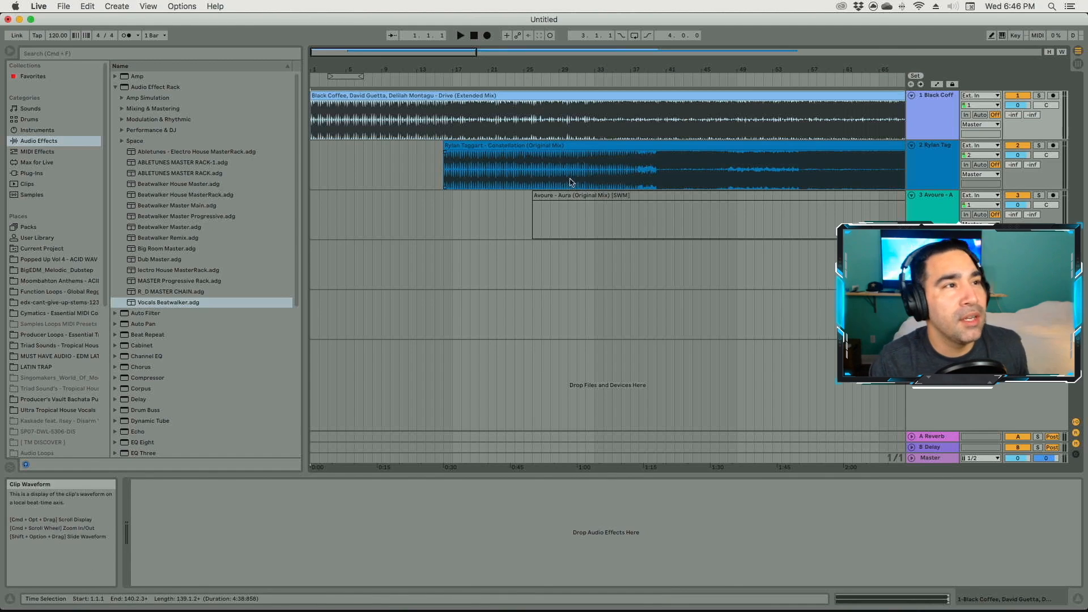
pyautogui.click(572, 205)
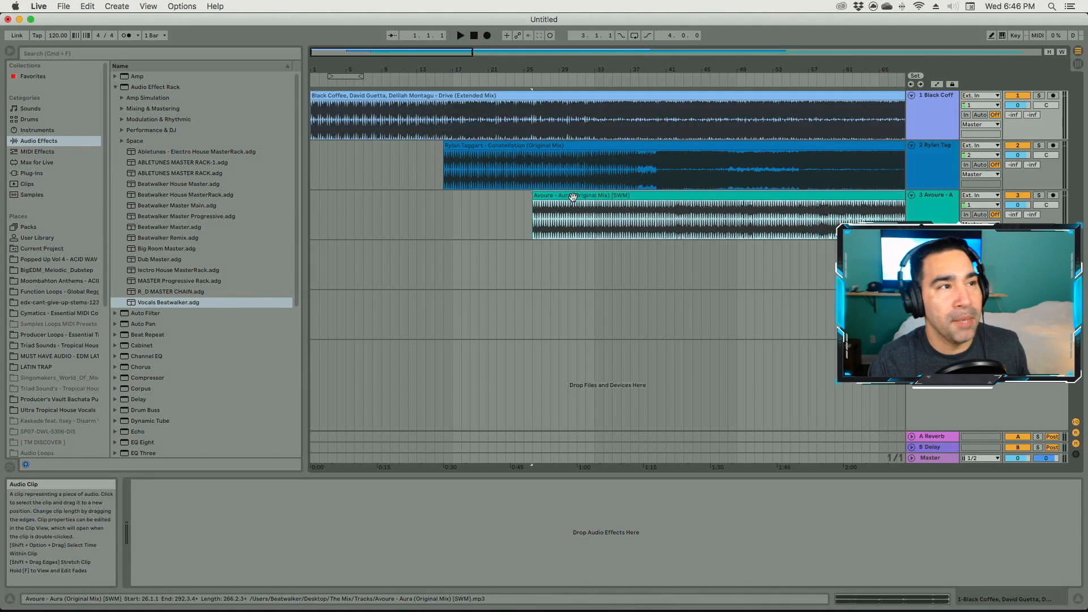
pyautogui.click(426, 95)
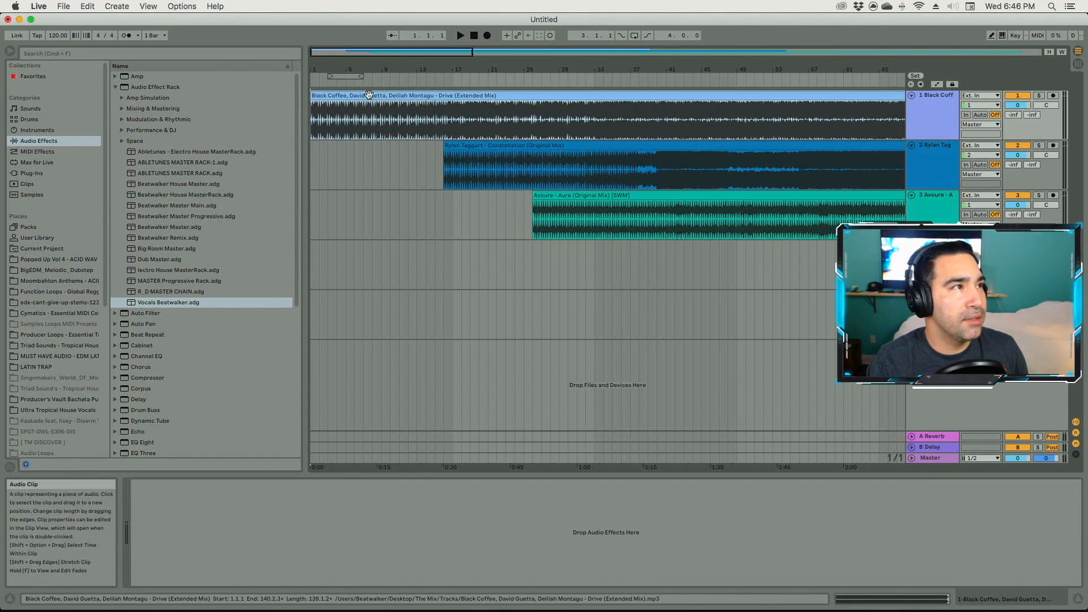
# Step: Play the opening bars of the Drive (Extended Mix) clip and check its timing against the metronome
pyautogui.moveTo(334, 69); pyautogui.dragTo(335, 134)
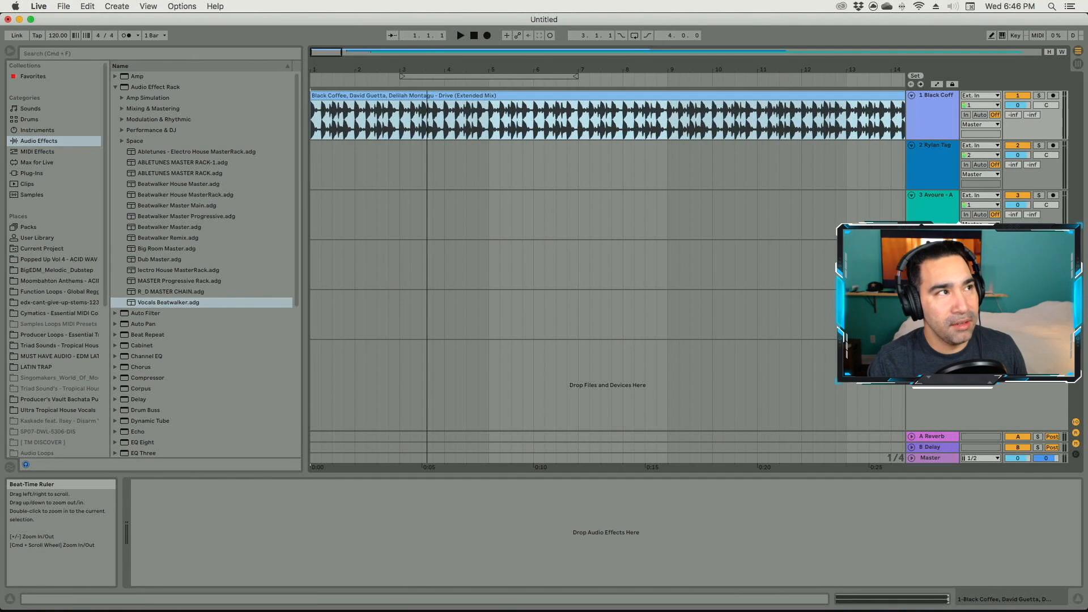
pyautogui.moveTo(422, 74); pyautogui.dragTo(422, 66)
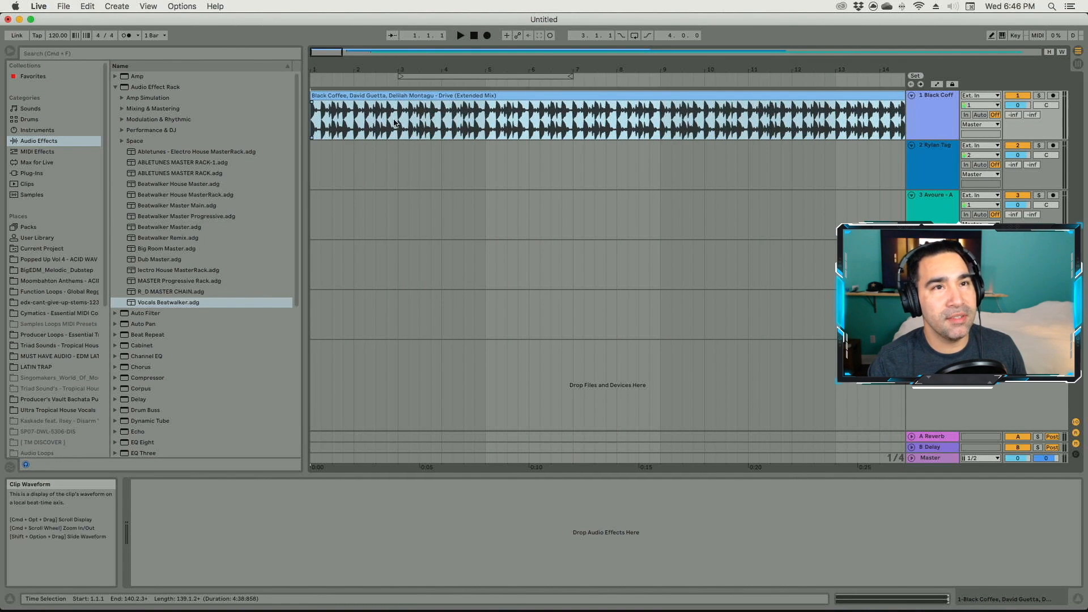
pyautogui.press('space')
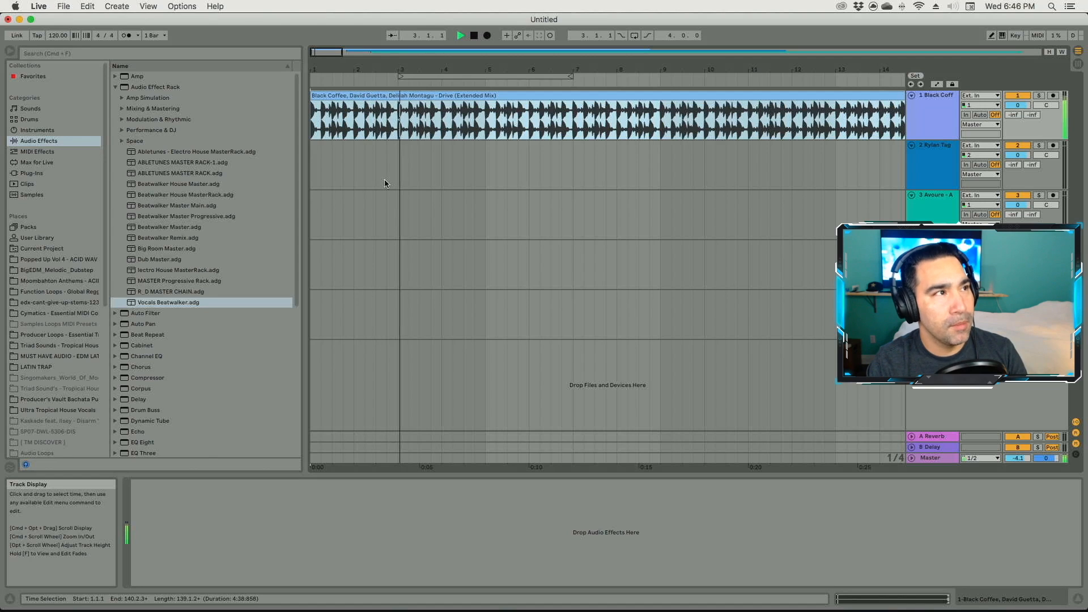
pyautogui.press('space')
pyautogui.click(125, 35)
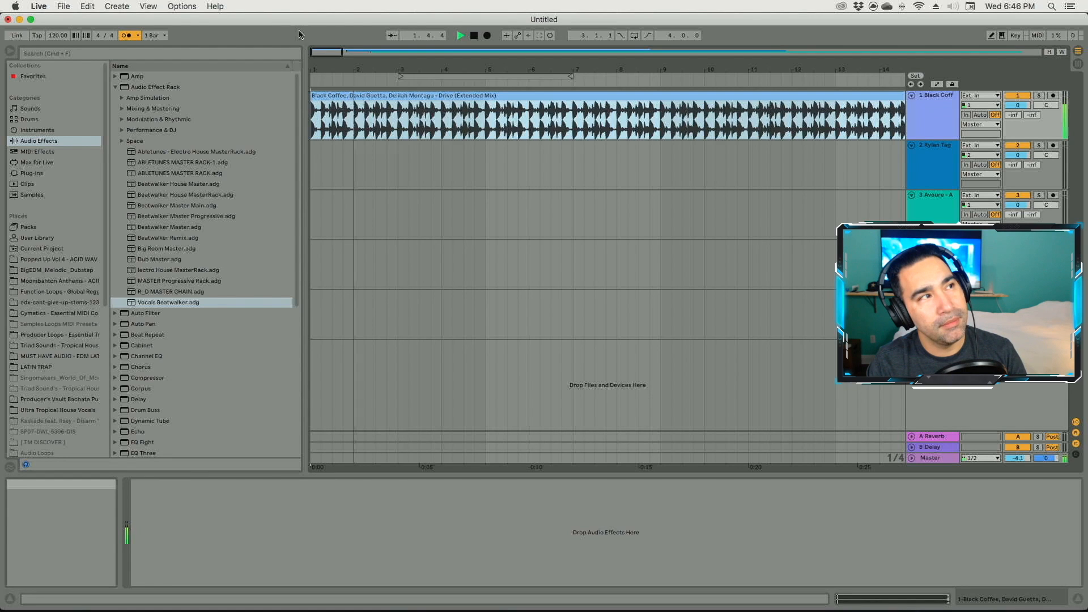
pyautogui.press('space')
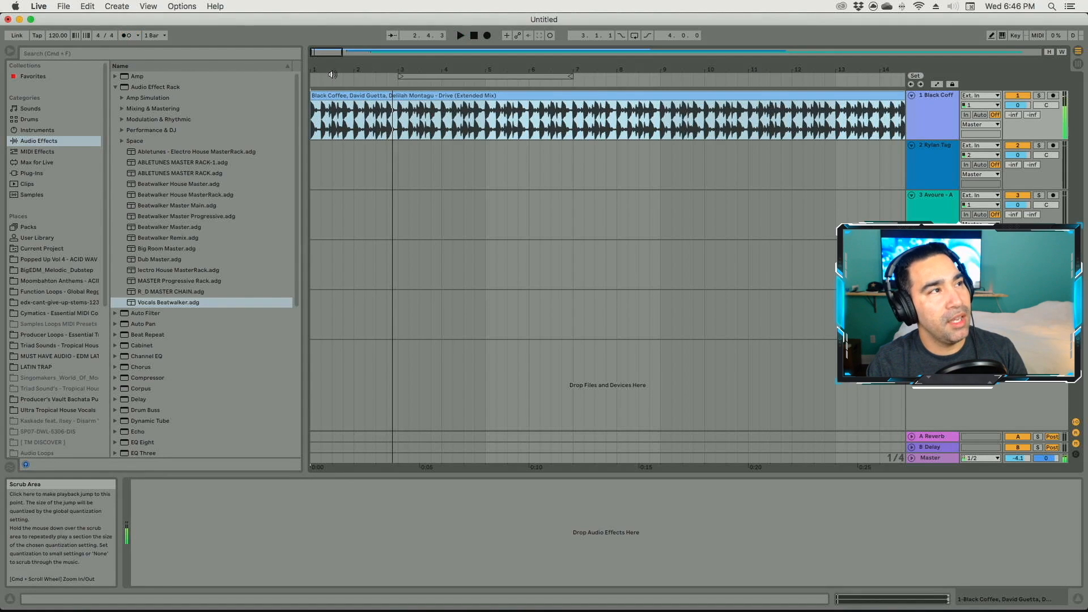
# Step: Examine the start of the Drive (Extended Mix) sample, checking the first warp marker, its warp options and the following downbeats
pyautogui.moveTo(328, 72); pyautogui.dragTo(383, 70)
pyautogui.click(929, 600)
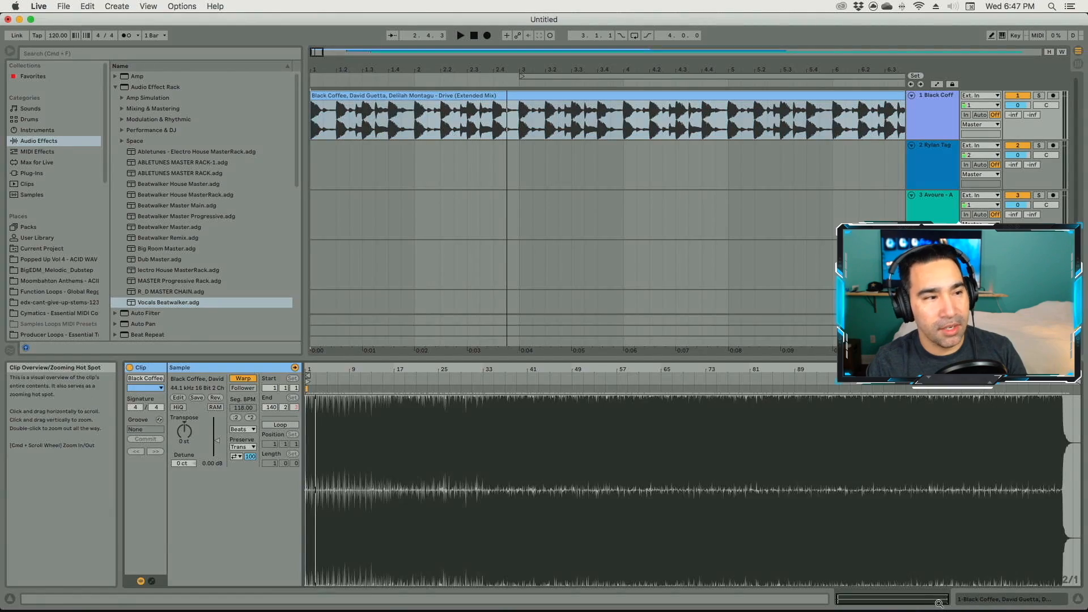
pyautogui.moveTo(315, 369); pyautogui.dragTo(318, 417)
pyautogui.moveTo(363, 389); pyautogui.dragTo(342, 371)
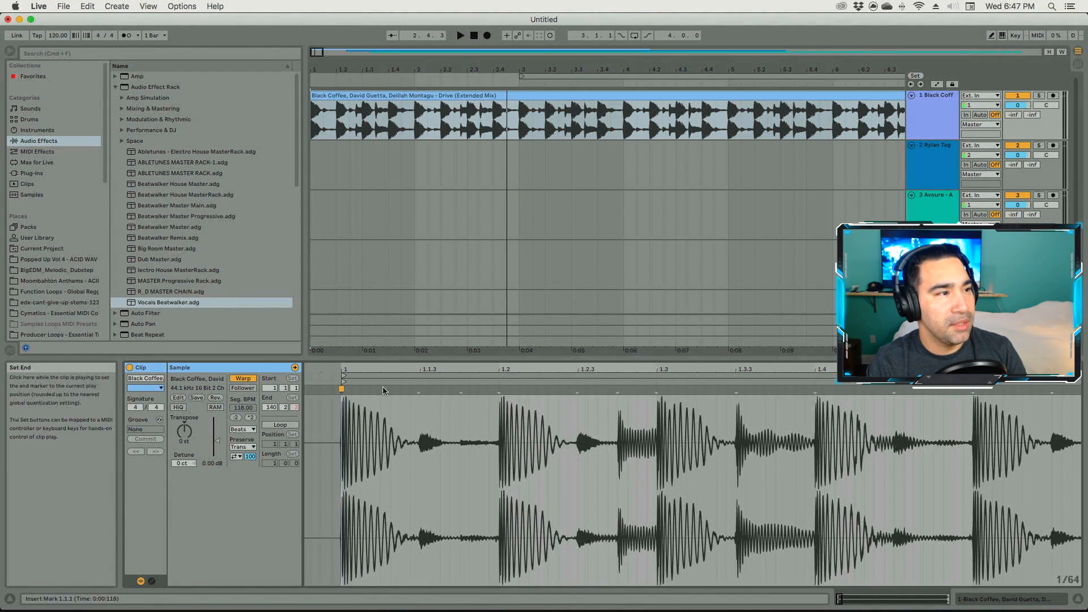
pyautogui.rightClick(342, 389)
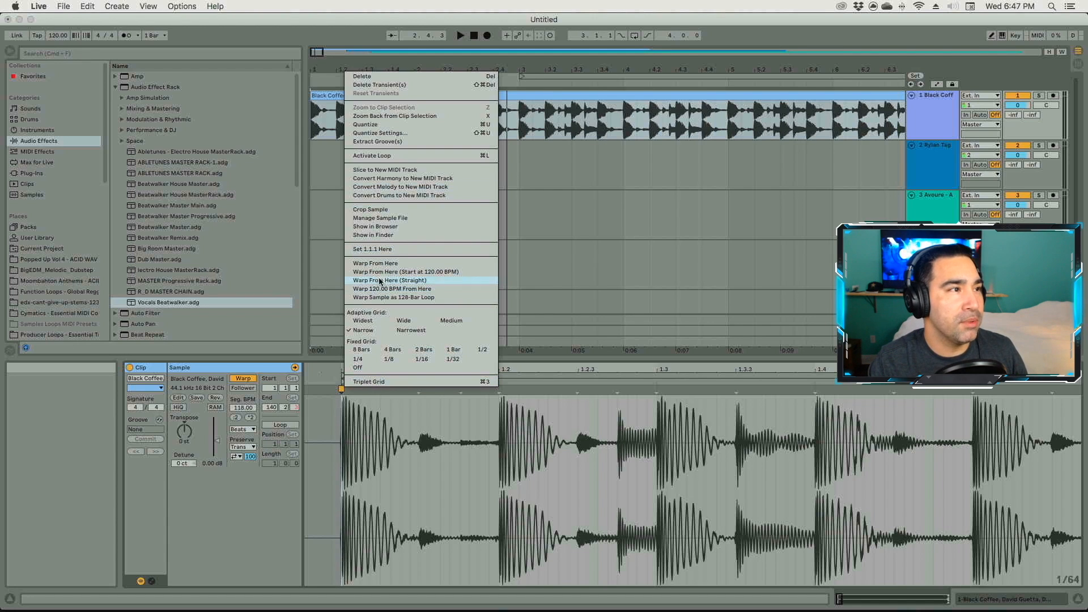
pyautogui.click(527, 385)
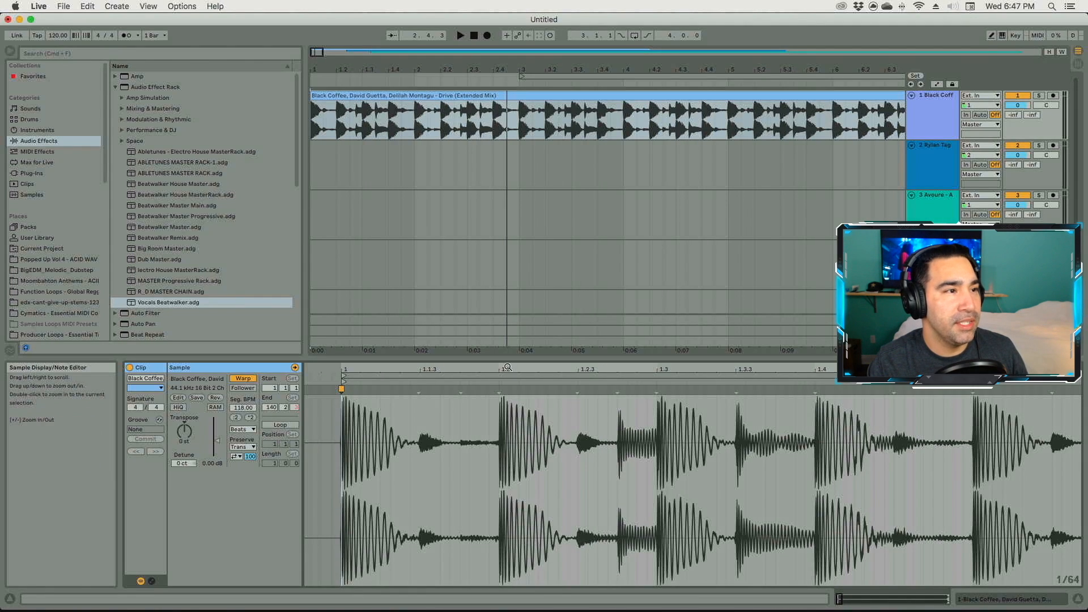
pyautogui.moveTo(507, 369); pyautogui.dragTo(502, 311)
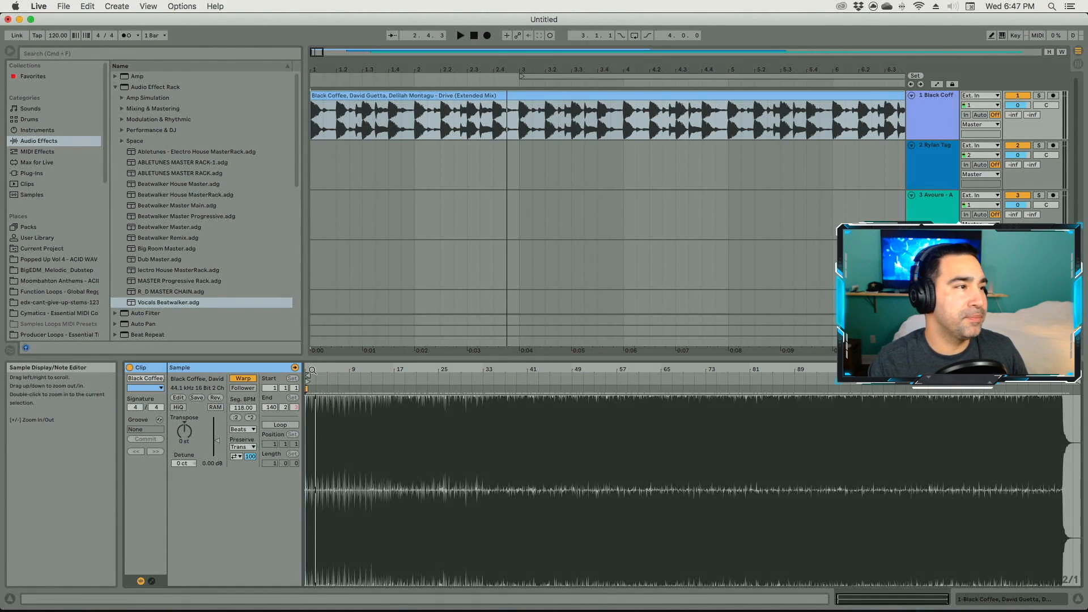
pyautogui.moveTo(311, 373); pyautogui.dragTo(329, 475)
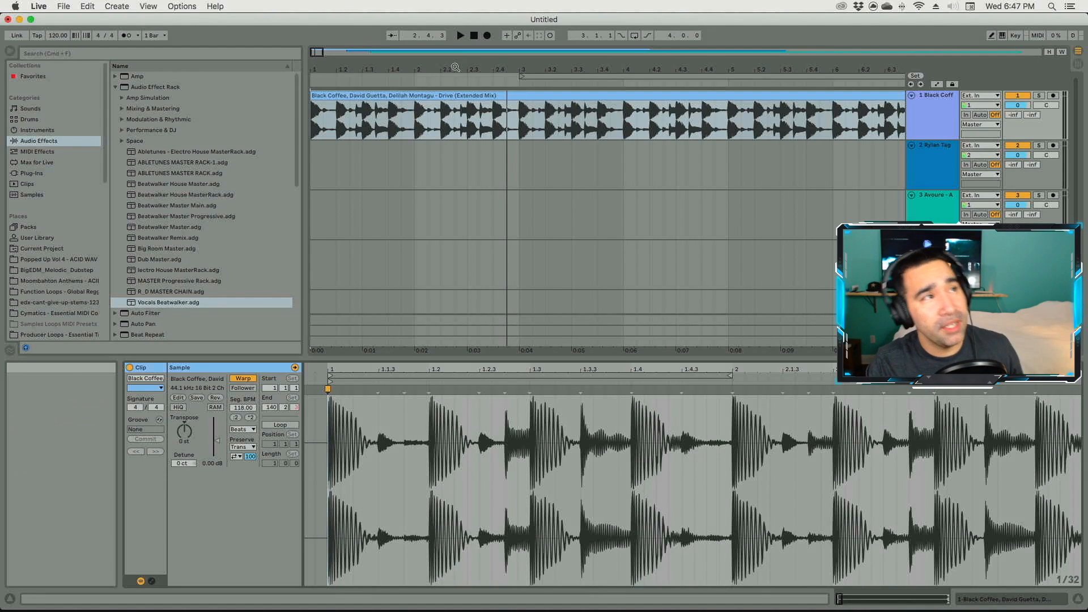
# Step: Lower the Drive track's volume to about -19.4 dB during playback and show its volume automation
pyautogui.moveTo(459, 73); pyautogui.dragTo(323, 67)
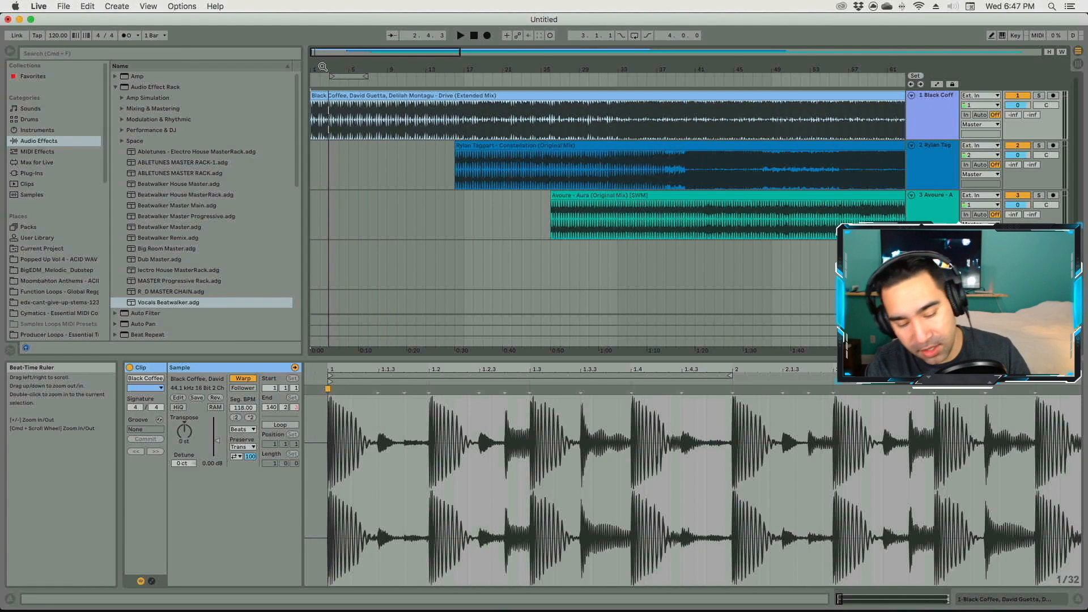
pyautogui.press('space')
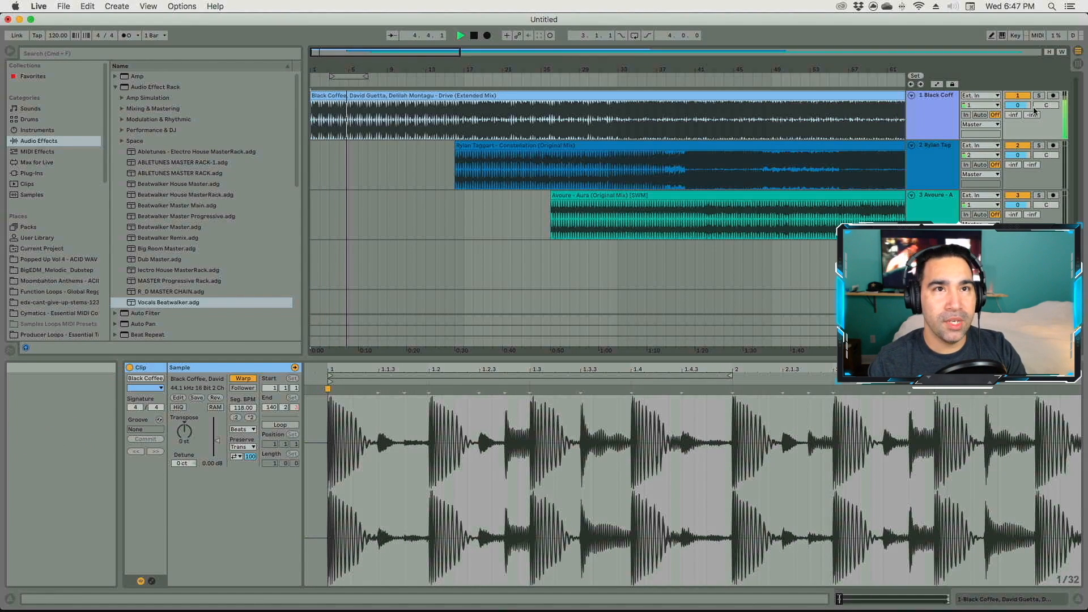
pyautogui.moveTo(1018, 105); pyautogui.dragTo(1018, 172)
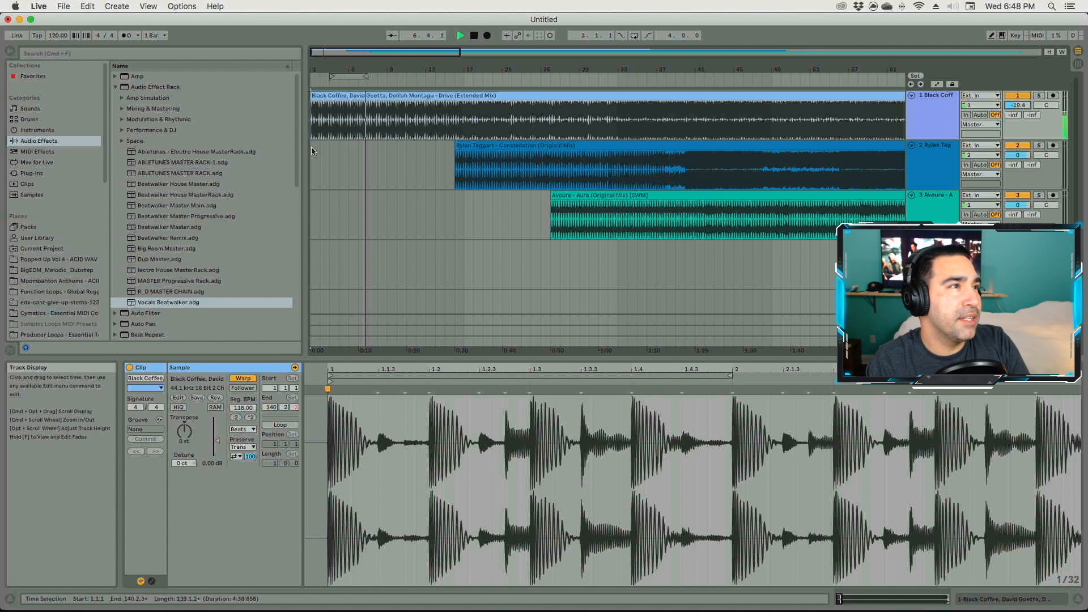
pyautogui.rightClick(1022, 105)
pyautogui.click(983, 112)
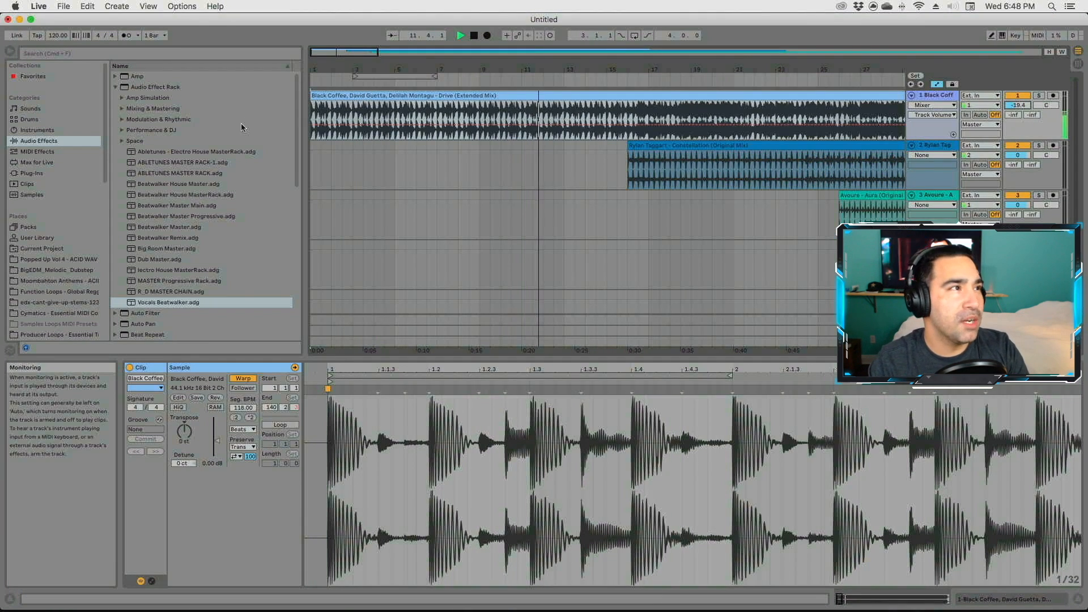
# Step: Automate a Drive fade-in from about -23 dB at bar 1 to -2 dB near bar 17, and play it from the start
pyautogui.moveTo(312, 125); pyautogui.dragTo(311, 127)
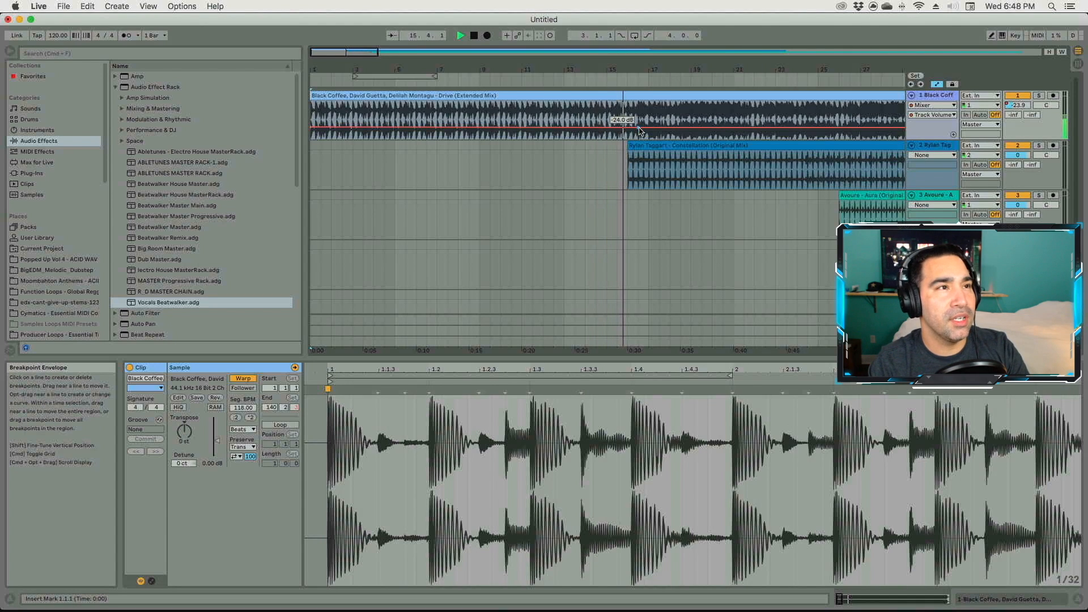
pyautogui.press('space')
pyautogui.moveTo(638, 128); pyautogui.dragTo(648, 107)
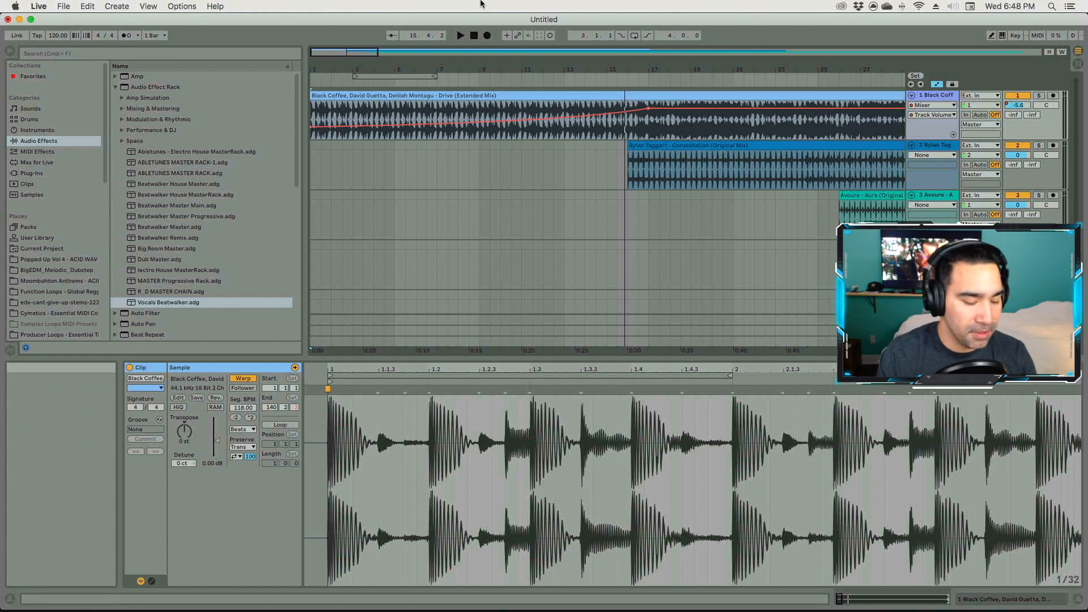
pyautogui.click(490, 96)
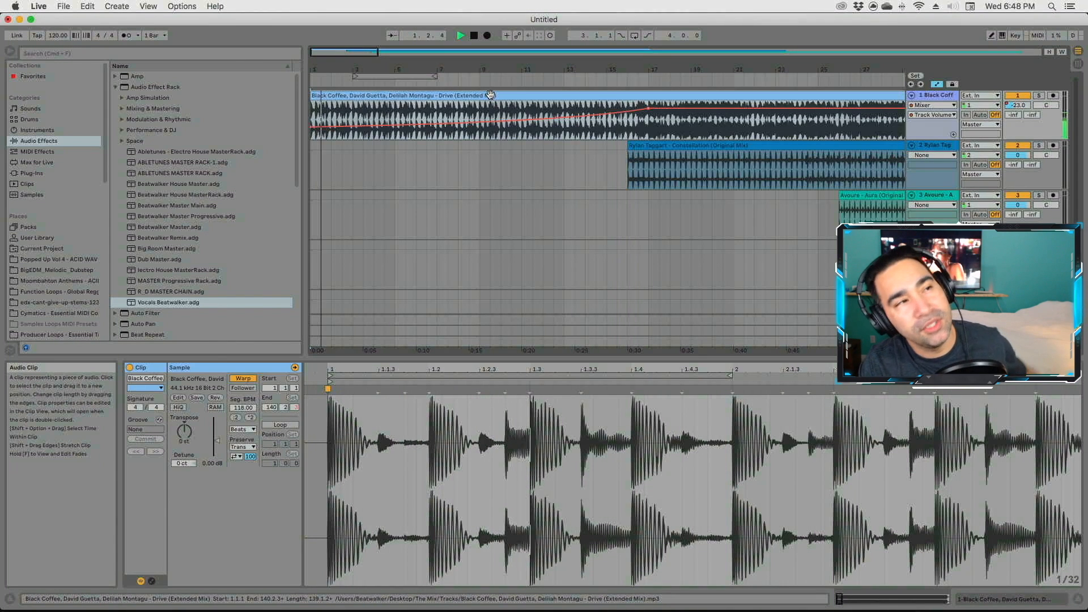
pyautogui.press('space')
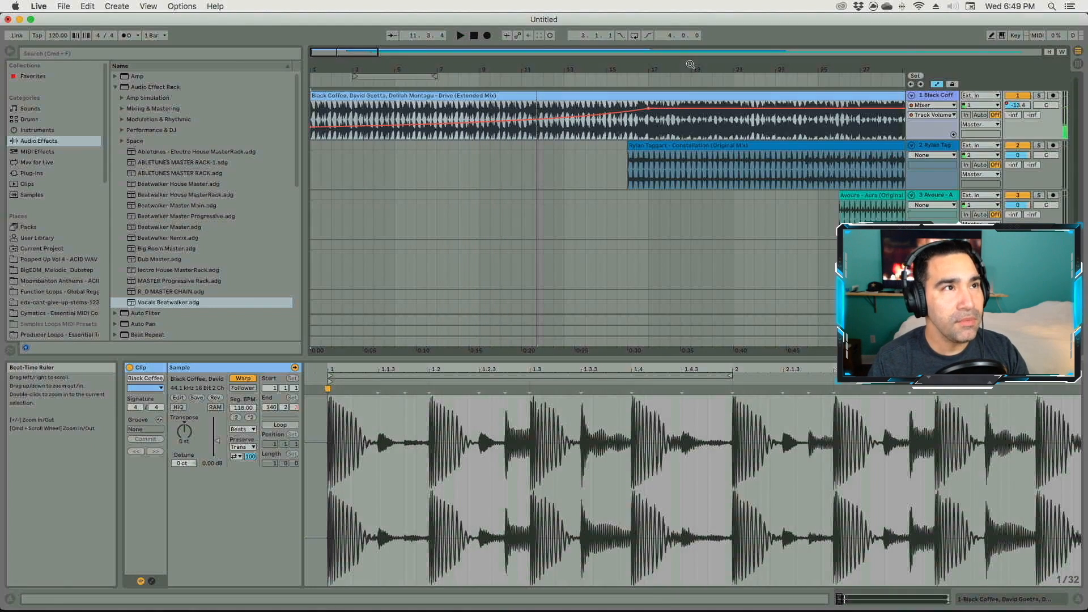
# Step: Move the Constellation clip to bar 131 near the end of Drive, and the Aura clip to just before Constellation ends
pyautogui.moveTo(688, 68); pyautogui.dragTo(424, 68)
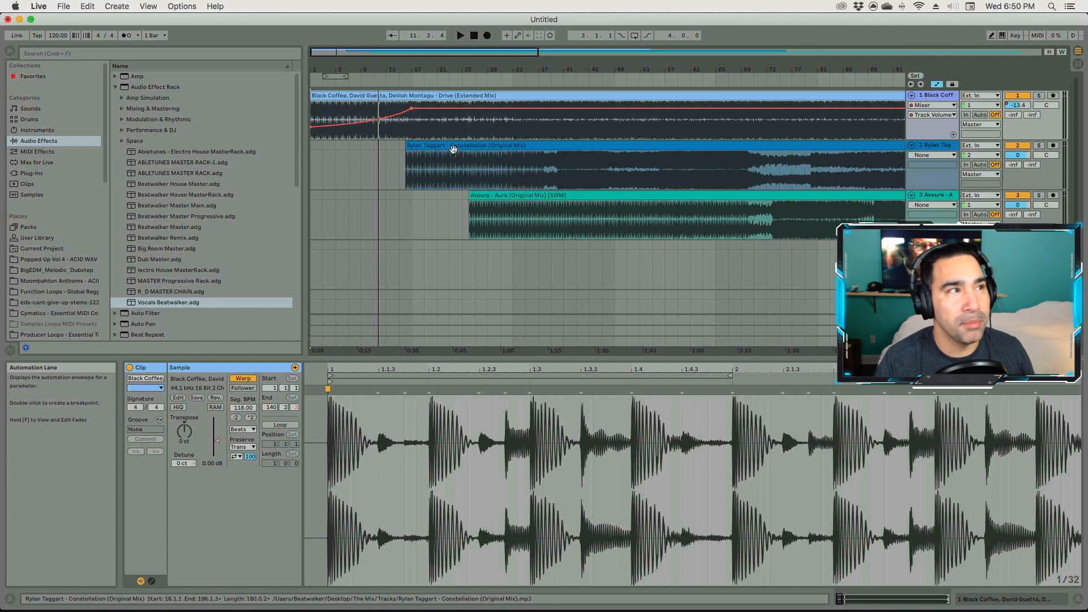
pyautogui.click(477, 147)
pyautogui.moveTo(478, 149); pyautogui.dragTo(850, 146)
pyautogui.moveTo(575, 196); pyautogui.dragTo(873, 196)
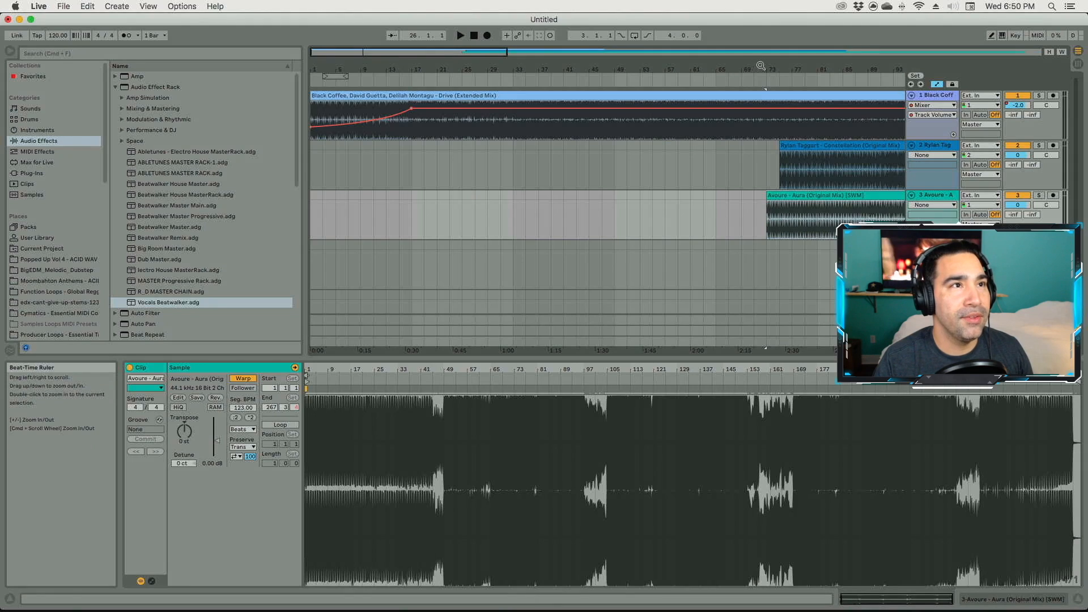
pyautogui.moveTo(747, 70); pyautogui.dragTo(747, 17)
pyautogui.moveTo(461, 148); pyautogui.dragTo(558, 149)
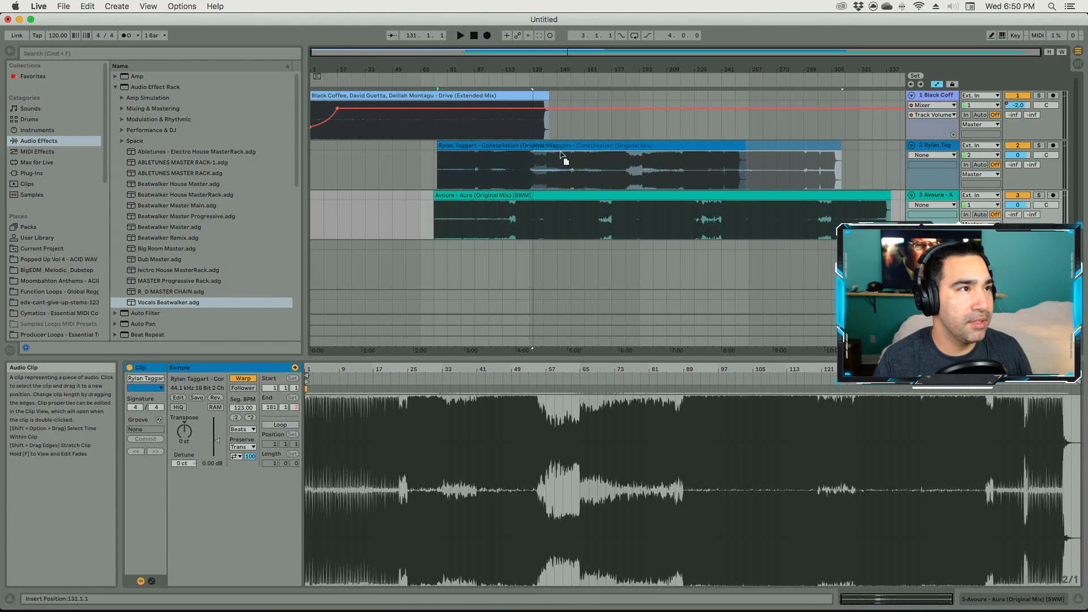
pyautogui.moveTo(454, 196); pyautogui.dragTo(852, 198)
pyautogui.click(537, 146)
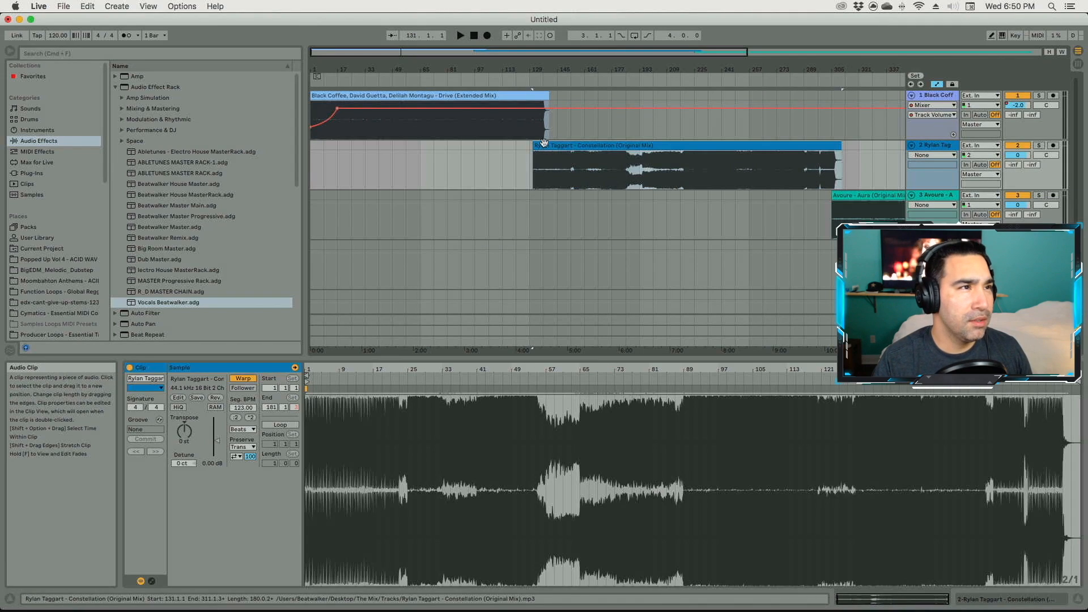
# Step: Shift the Constellation clip earlier to 113.3.1, extending its overlap with the end of Drive
pyautogui.moveTo(532, 70); pyautogui.dragTo(613, 113)
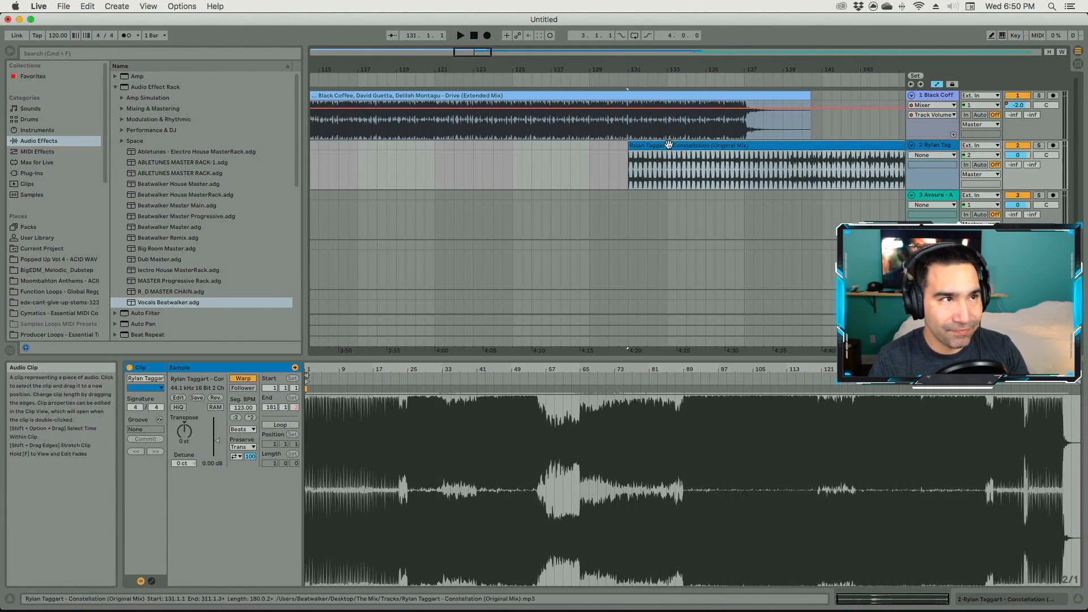
pyautogui.moveTo(667, 147); pyautogui.dragTo(364, 162)
pyautogui.hscroll(-3, 397, 153)
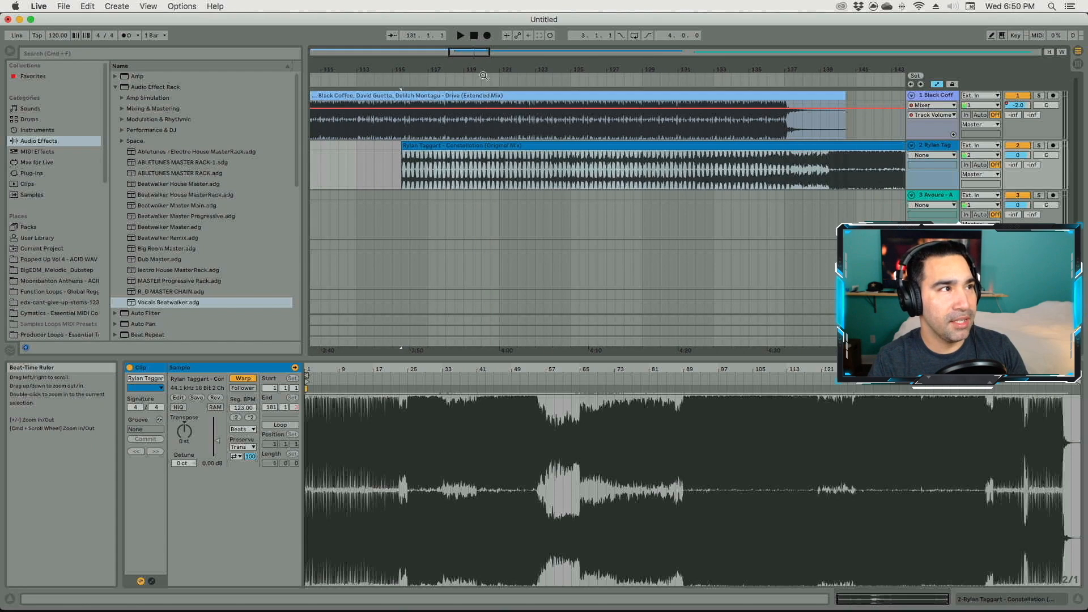
pyautogui.moveTo(481, 151); pyautogui.dragTo(448, 145)
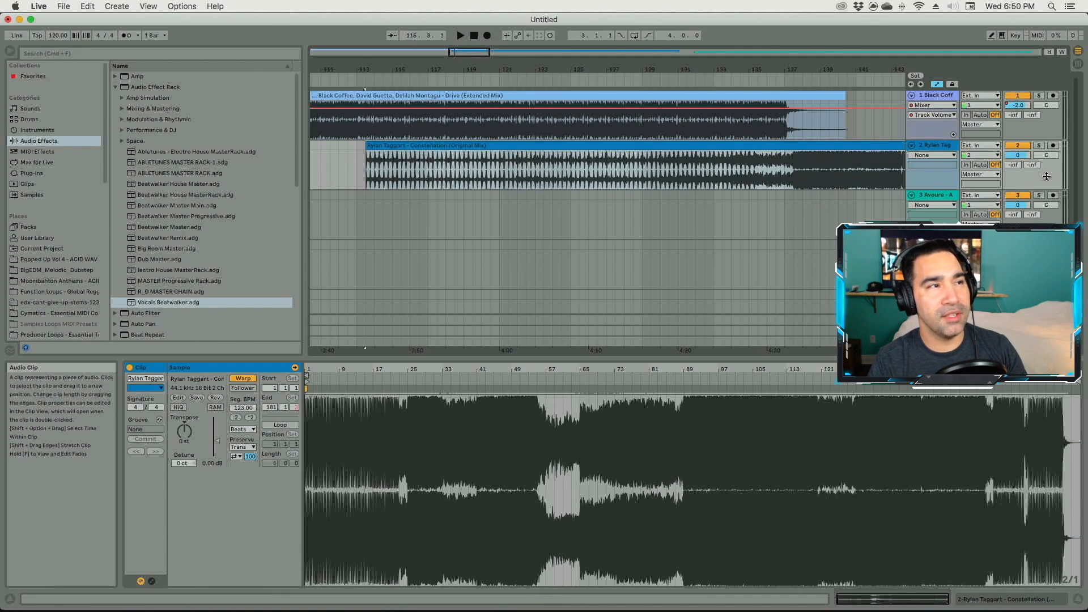
# Step: Solo the Constellation track and listen to its opening beats and the passage at bar 136
pyautogui.click(1039, 145)
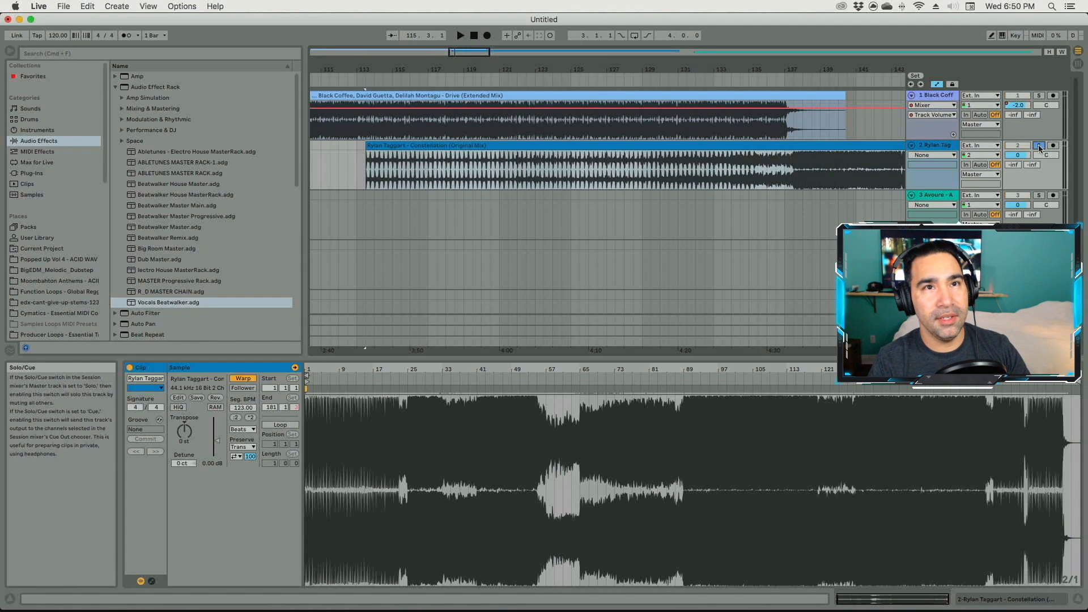
pyautogui.press('space')
pyautogui.press('space')
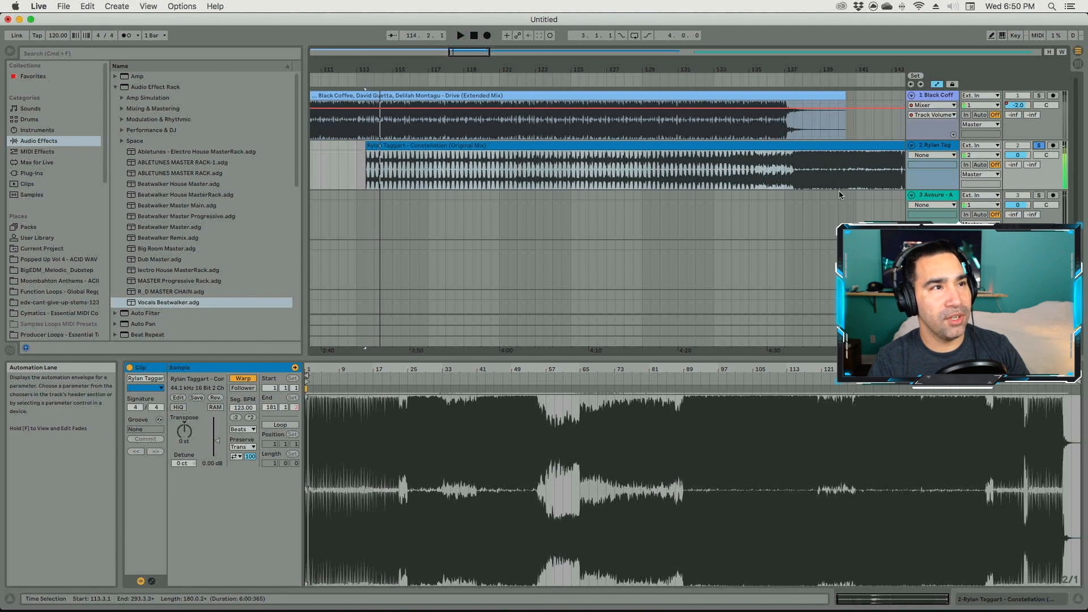
pyautogui.click(765, 182)
pyautogui.press('space')
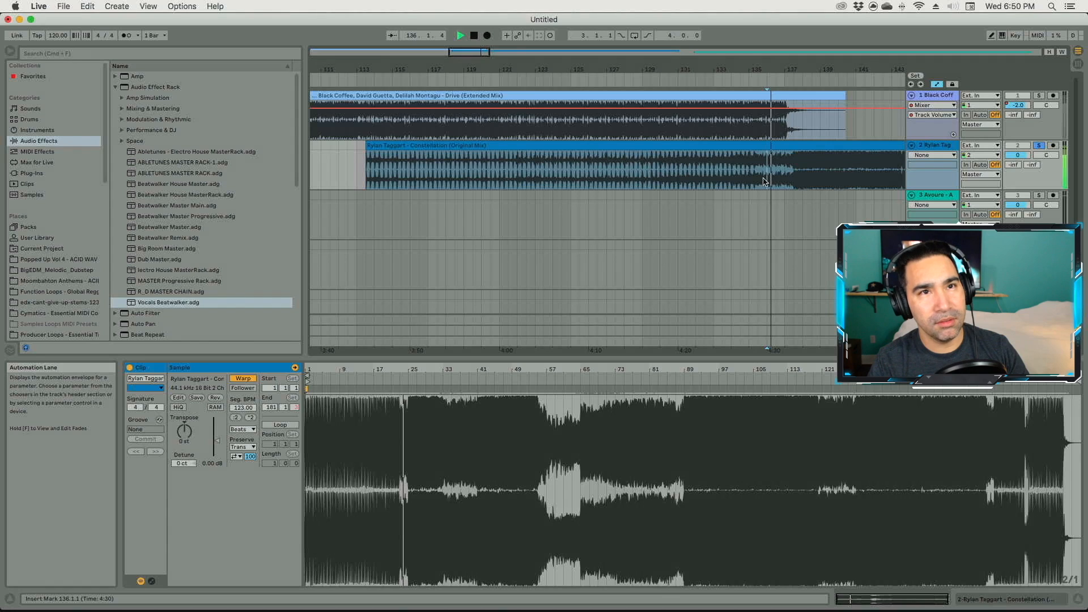
# Step: Set the Constellation track's volume to -2.0 dB and select its clip to play it from the start
pyautogui.moveTo(1018, 155); pyautogui.dragTo(1018, 160)
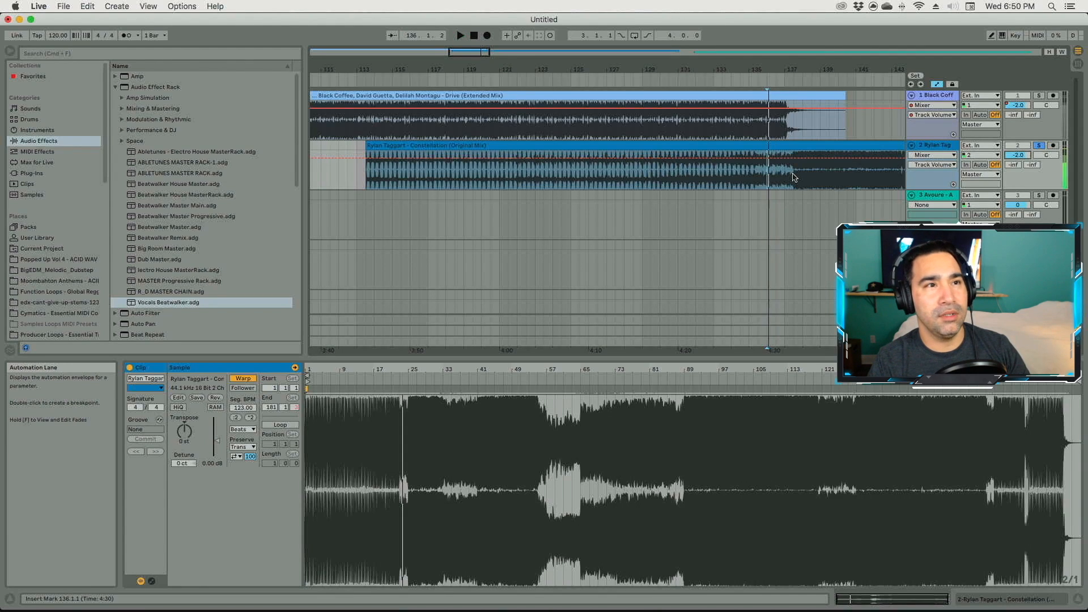
pyautogui.click(671, 147)
pyautogui.press('space')
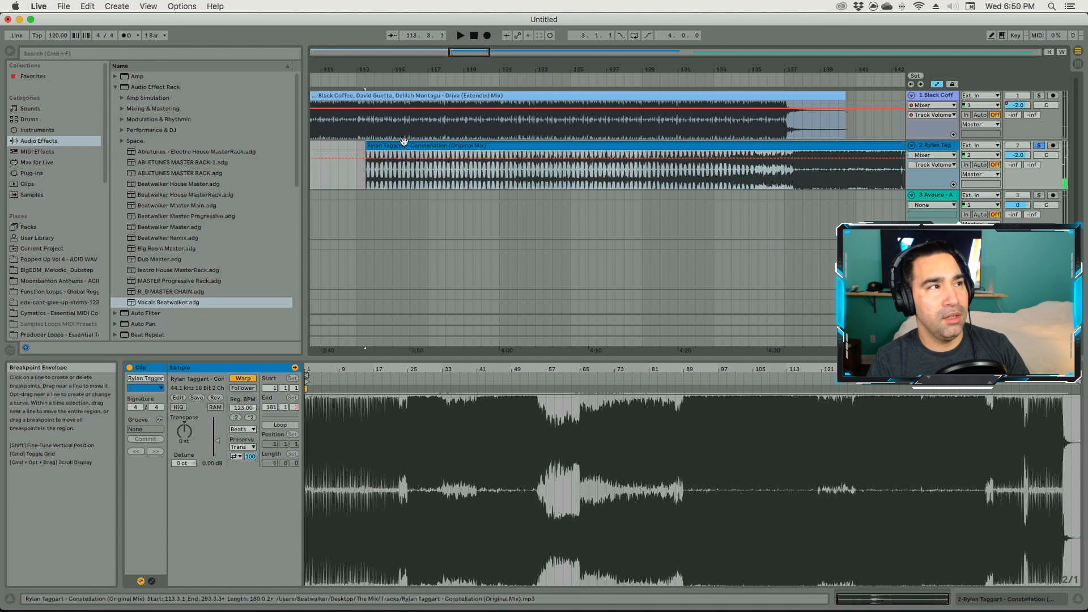
# Step: Solo the Drive track and listen to it between about bars 111 and 118
pyautogui.click(353, 128)
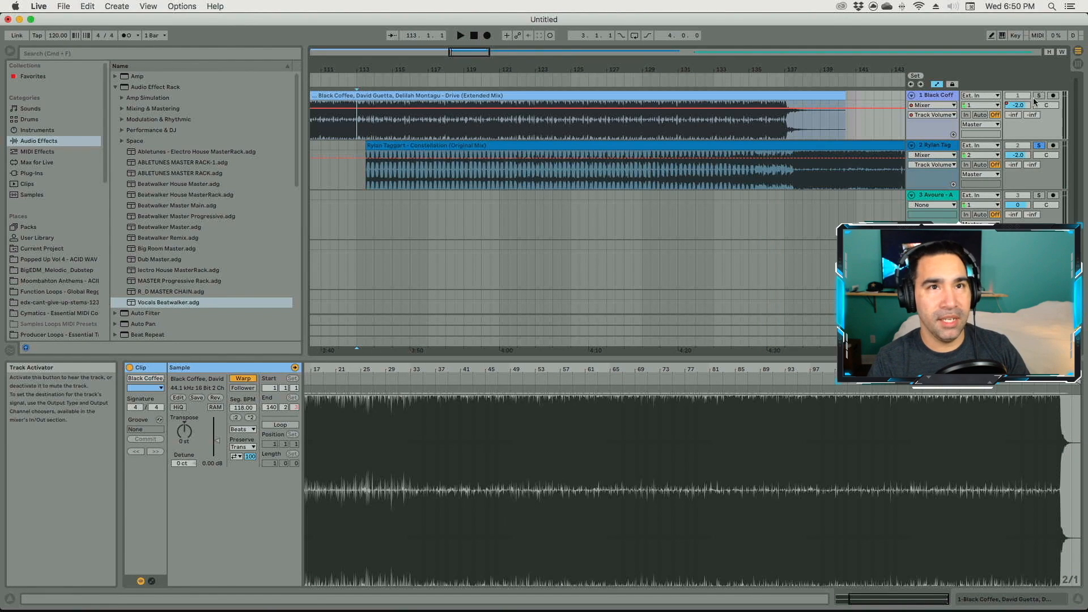
pyautogui.press('space')
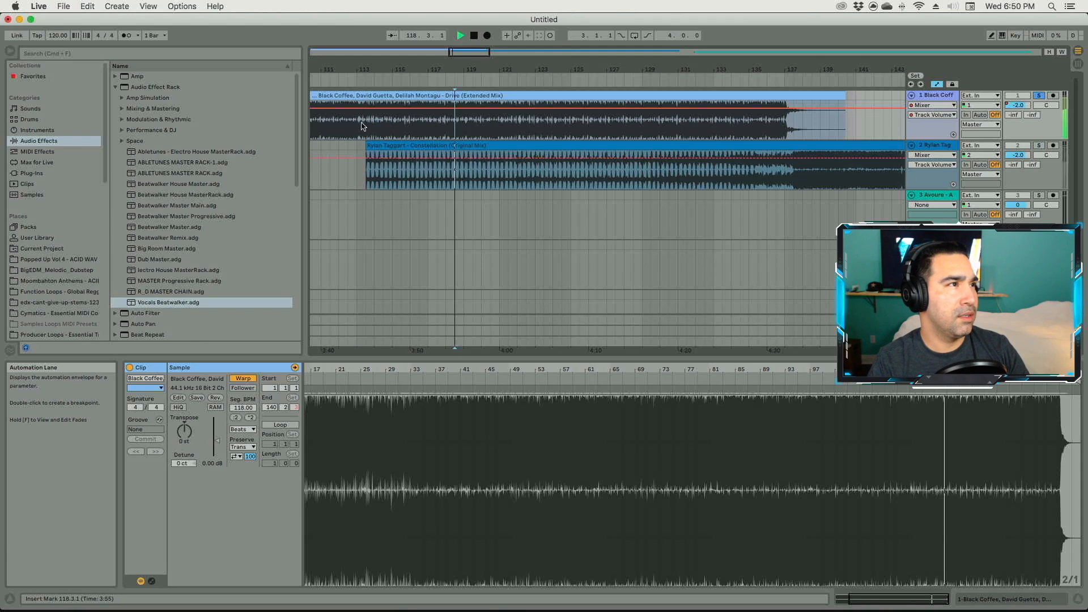
pyautogui.click(330, 128)
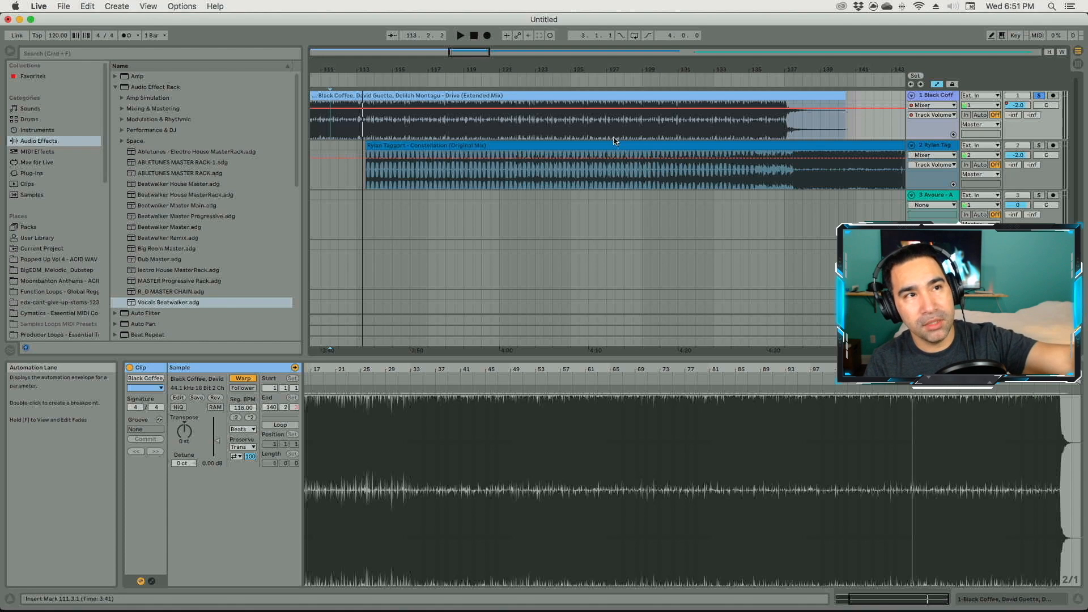
# Step: Solo the Constellation track and play the start of its breakdown from bar 137
pyautogui.click(788, 175)
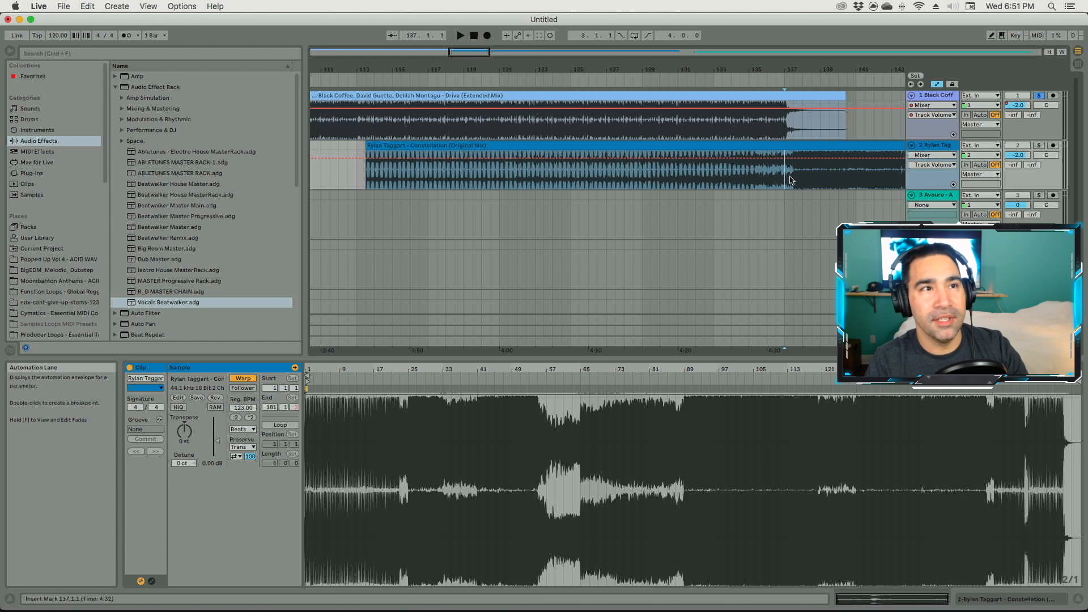
pyautogui.click(1038, 145)
pyautogui.press('space')
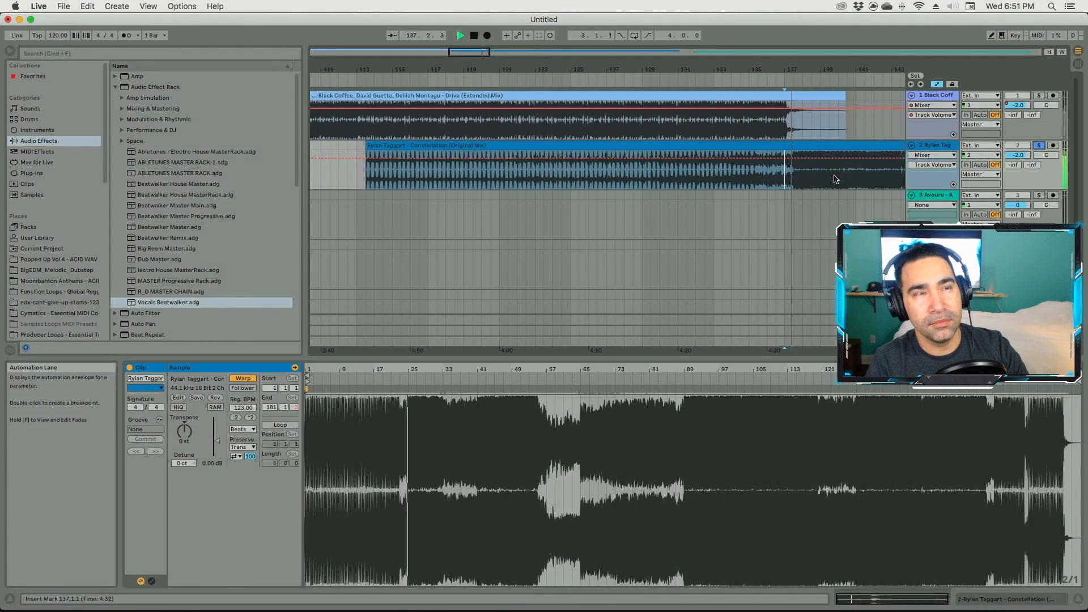
pyautogui.press('space')
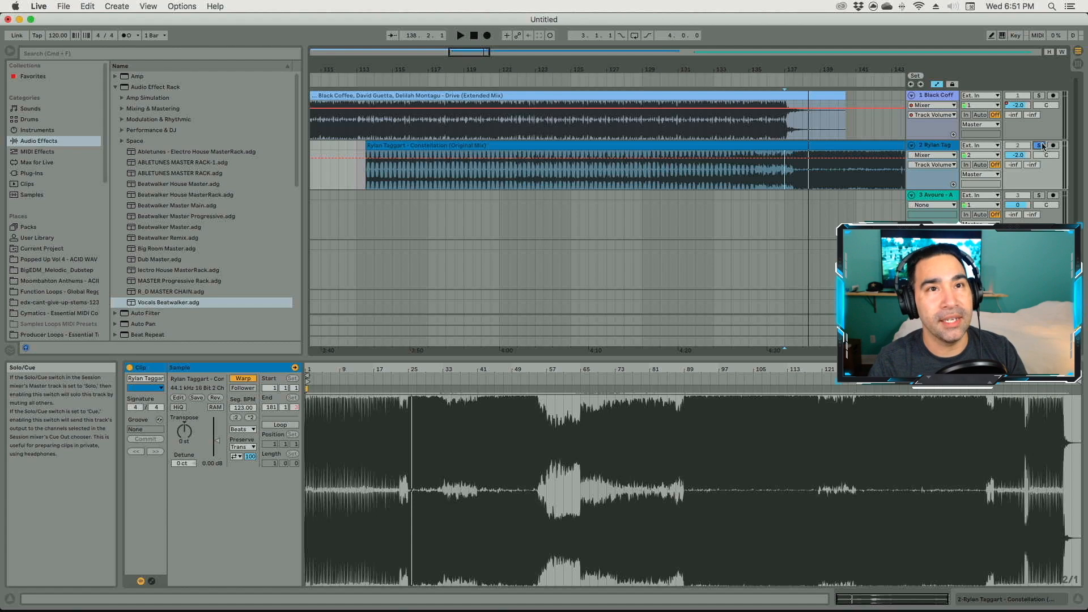
# Step: Turn off the Constellation track's solo, move its clip to start at bar 113, and select the Drive clip
pyautogui.click(1038, 146)
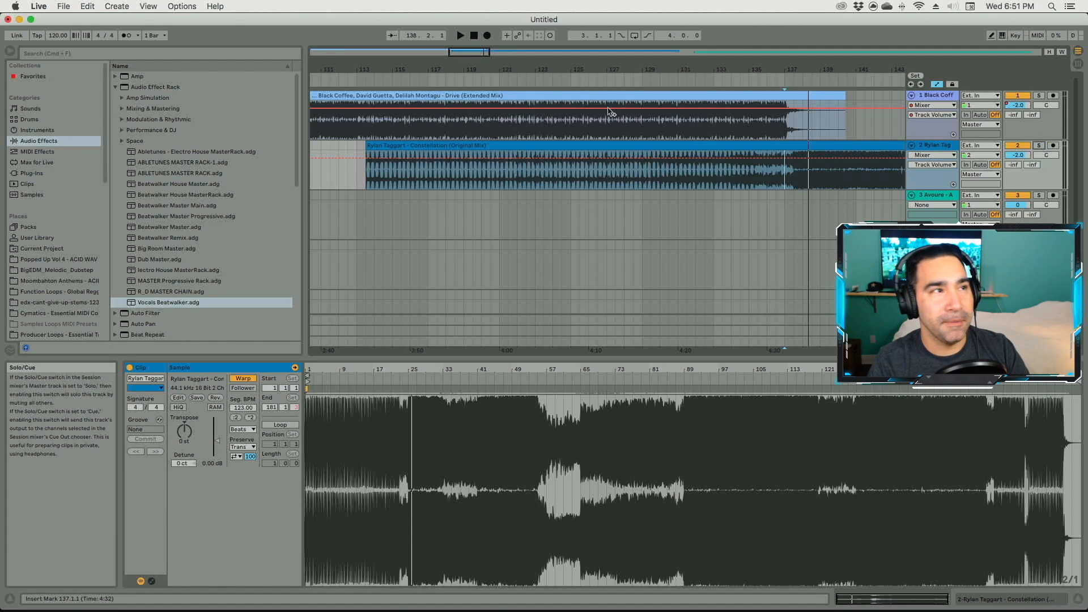
pyautogui.click(387, 146)
pyautogui.moveTo(387, 143); pyautogui.dragTo(379, 144)
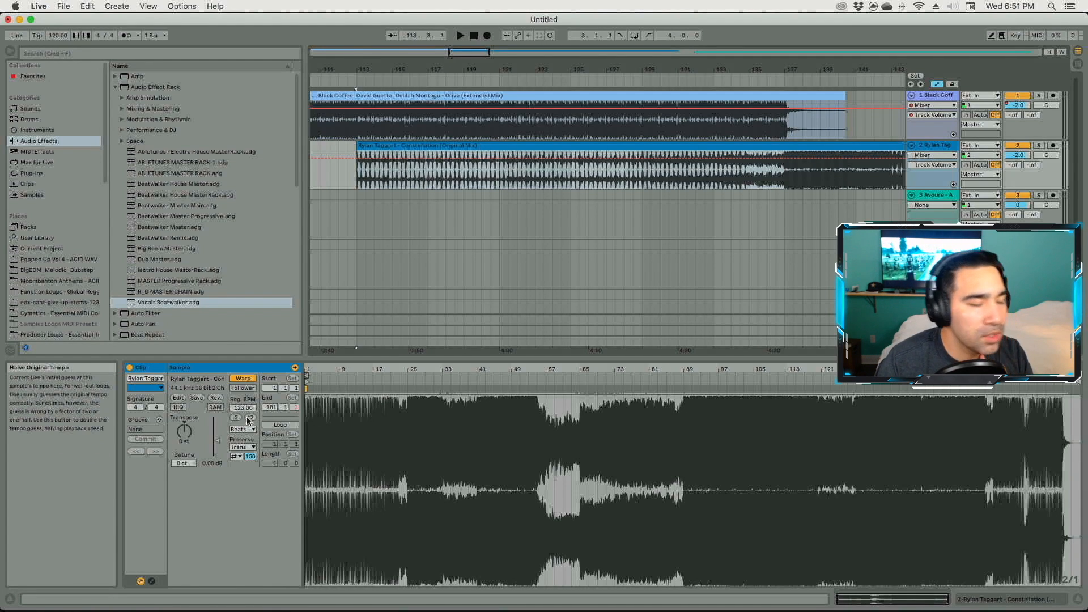
pyautogui.click(357, 96)
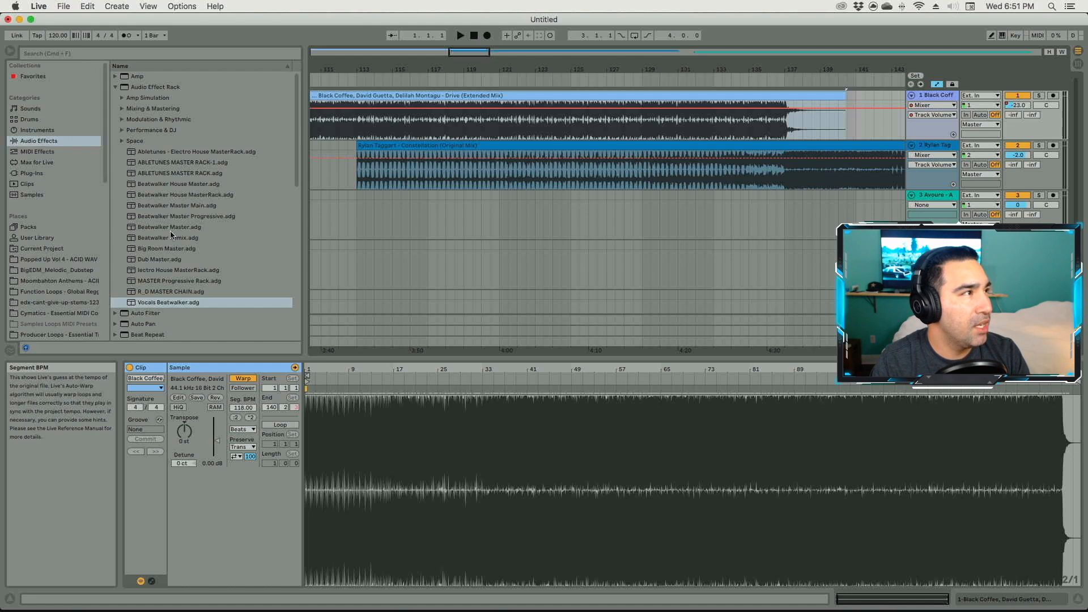
# Step: Set the Constellation clip's warp mode to Complex Pro
pyautogui.click(409, 146)
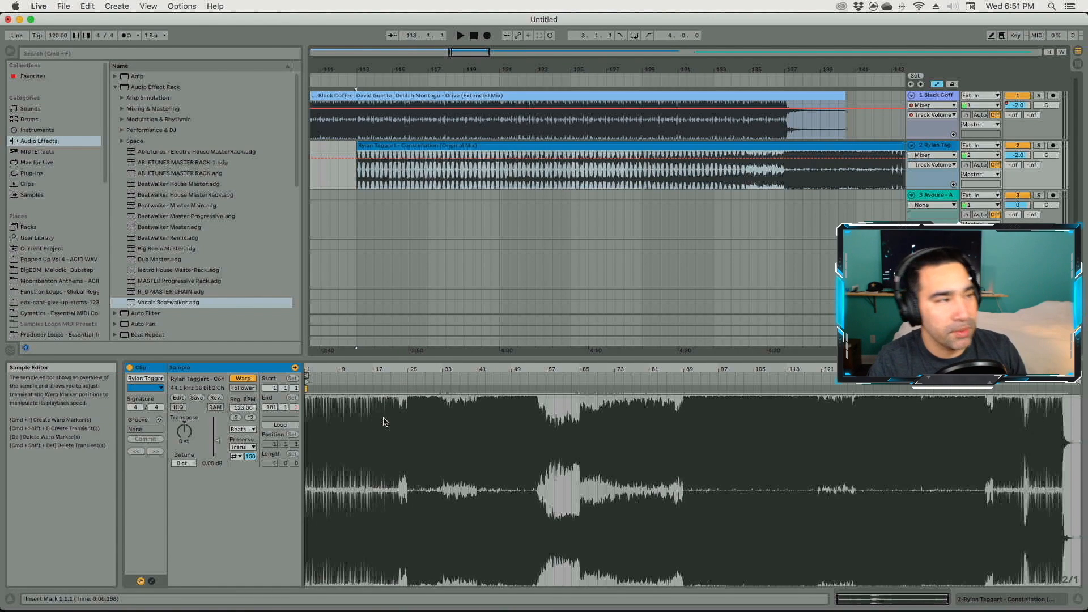
pyautogui.click(243, 429)
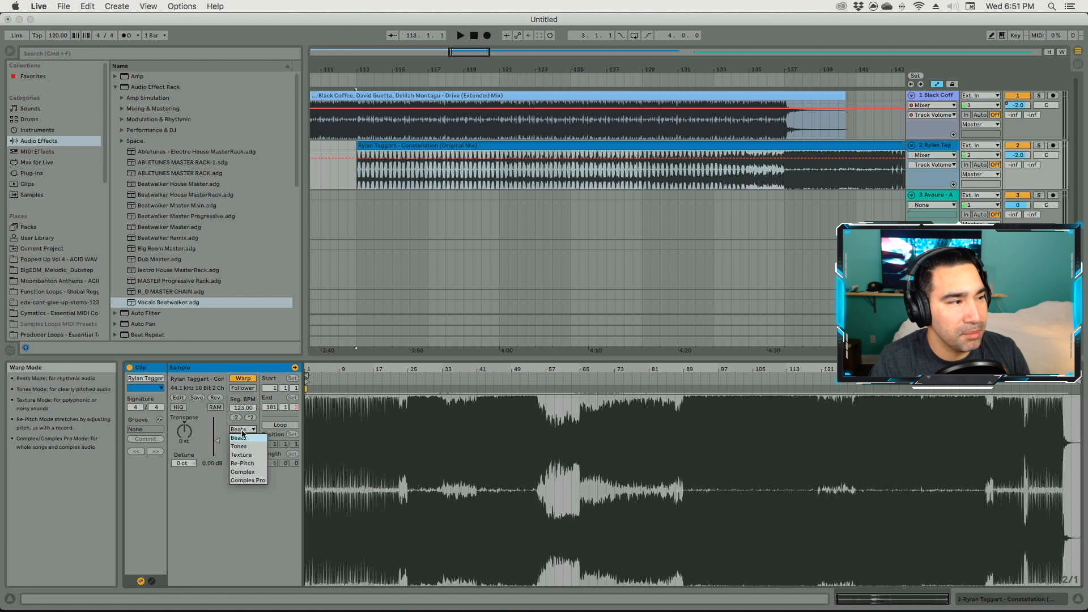
pyautogui.click(242, 480)
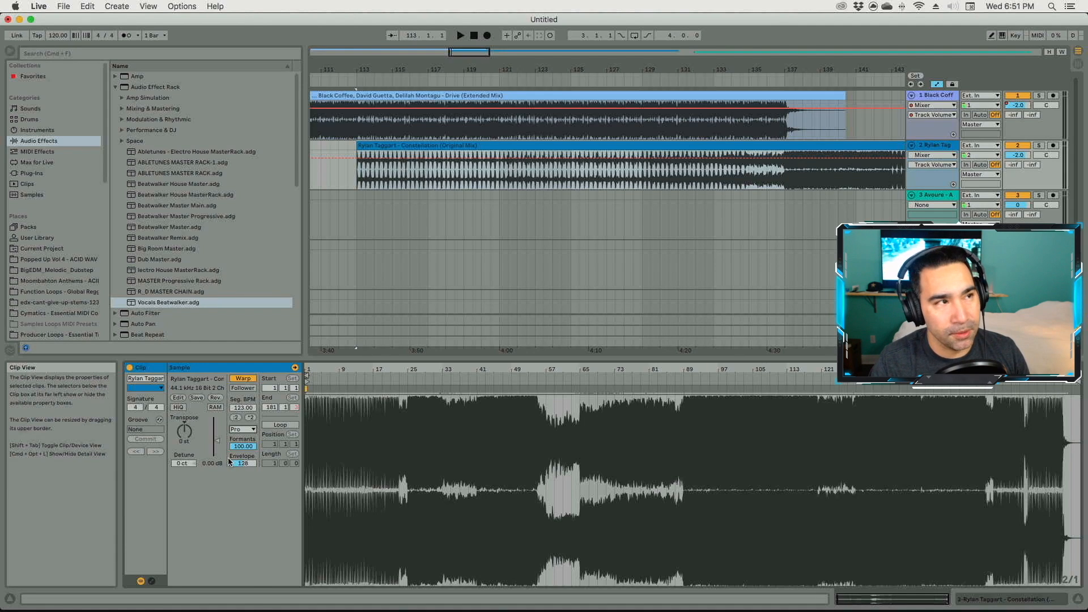
# Step: Solo the Constellation track and play it from its breakdown near bar 137 and from bar 125
pyautogui.click(808, 174)
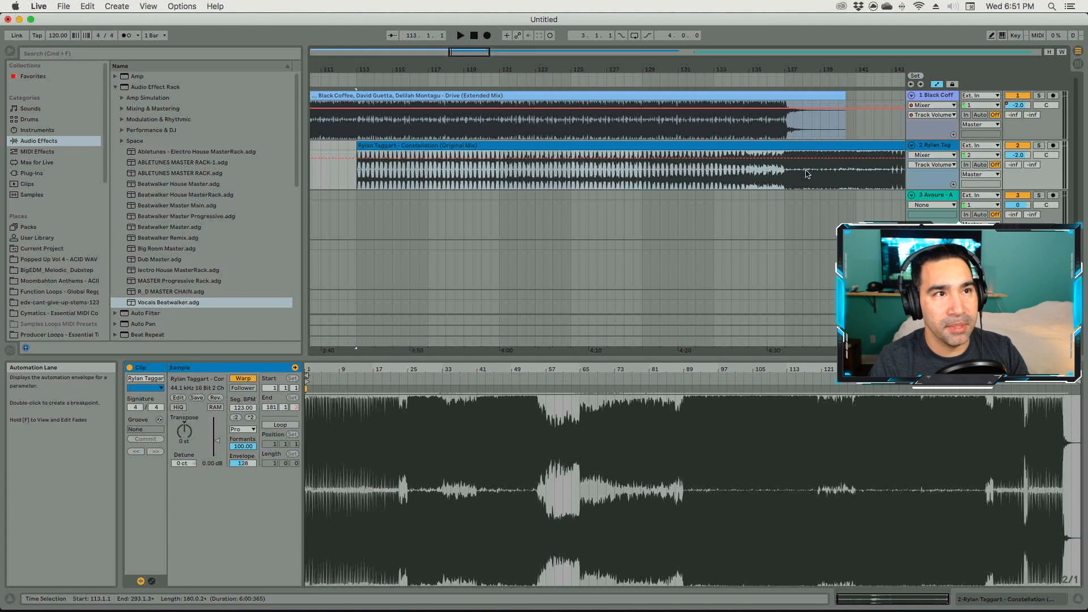
pyautogui.click(808, 174)
pyautogui.press('space')
pyautogui.click(1035, 146)
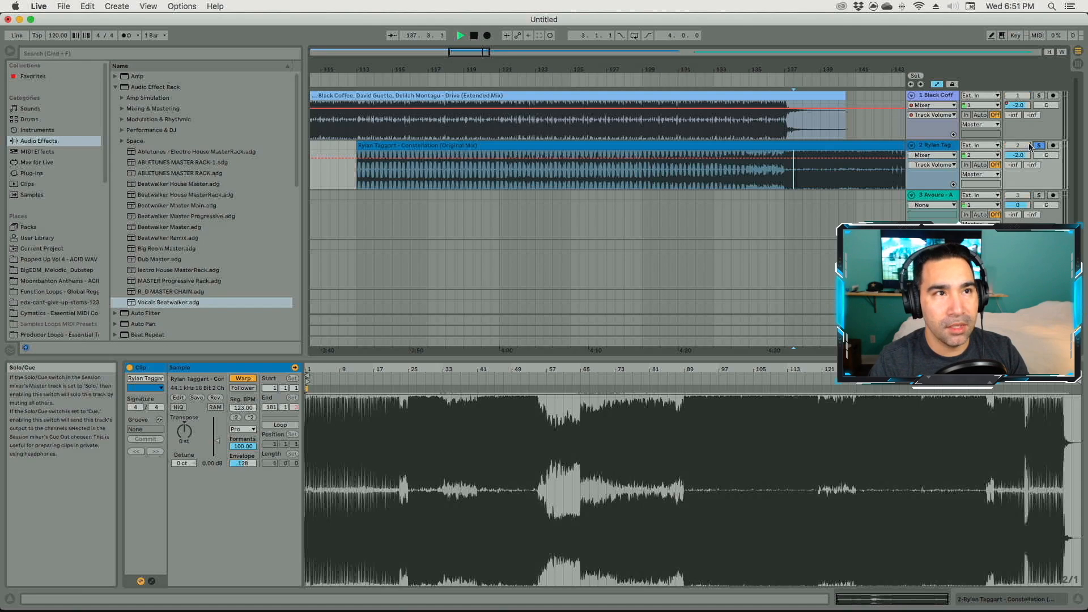
pyautogui.click(571, 169)
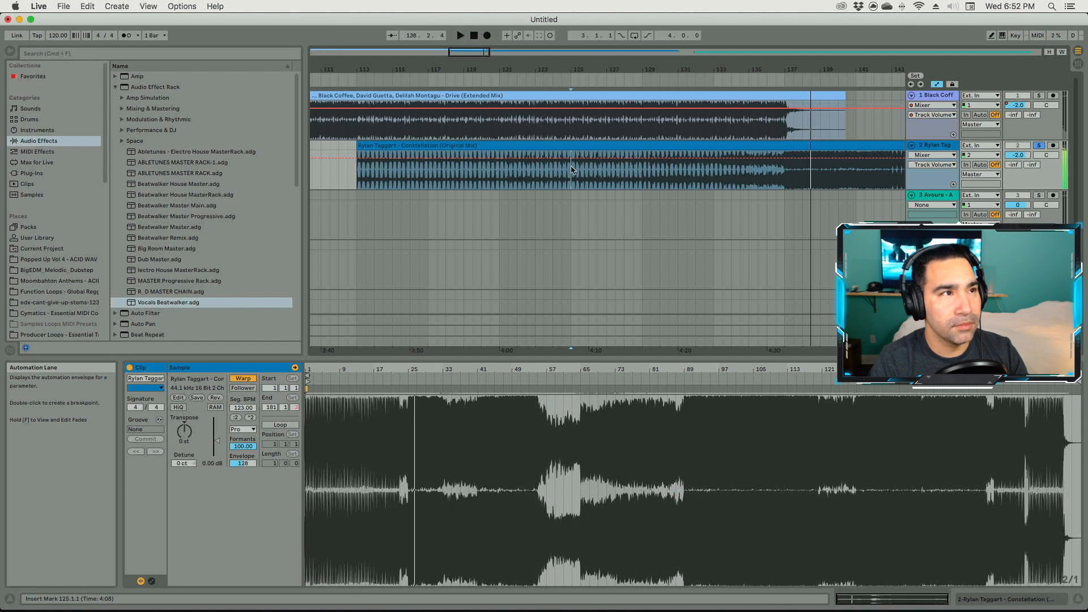
pyautogui.press('space')
# Step: Play Constellation from about bars 118 and 114, and undo the stray track volume change to -17.9 dB
pyautogui.doubleClick(455, 171)
pyautogui.press('space')
pyautogui.press('space')
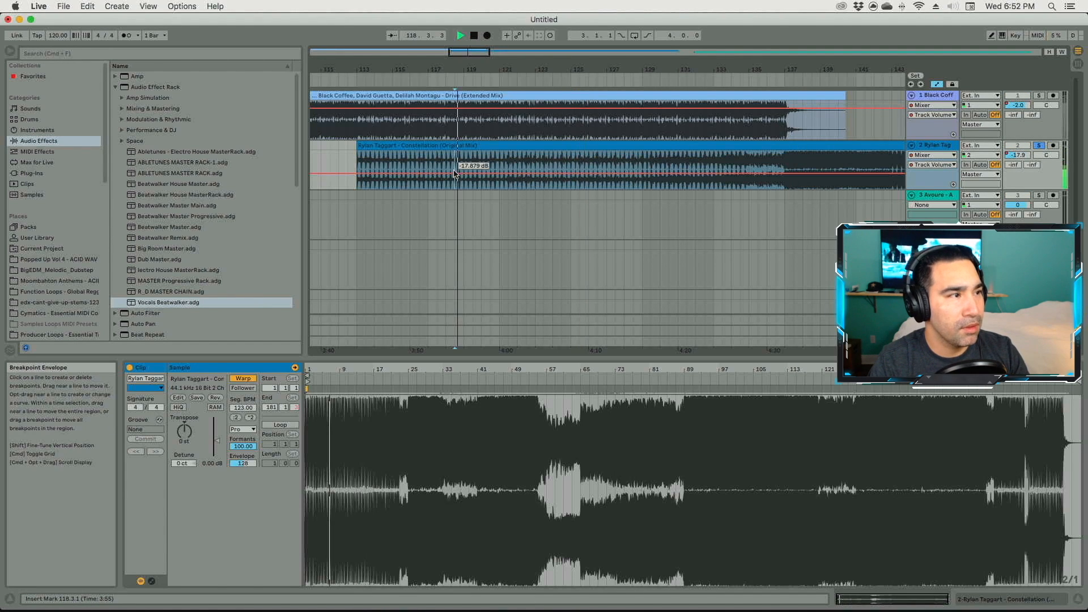
pyautogui.click(387, 166)
pyautogui.press('space')
pyautogui.press('space')
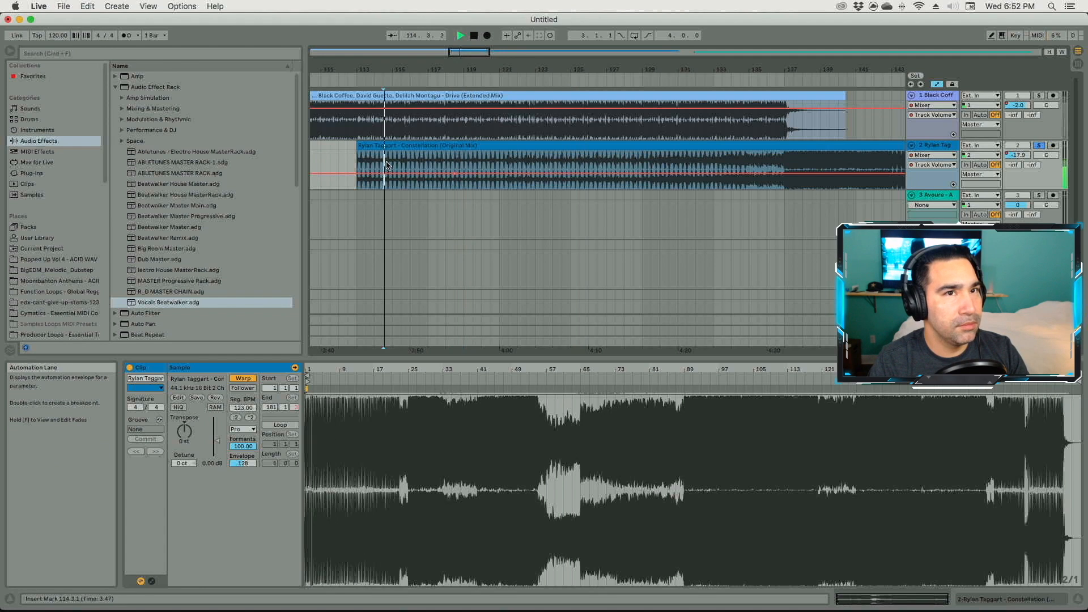
pyautogui.press('space')
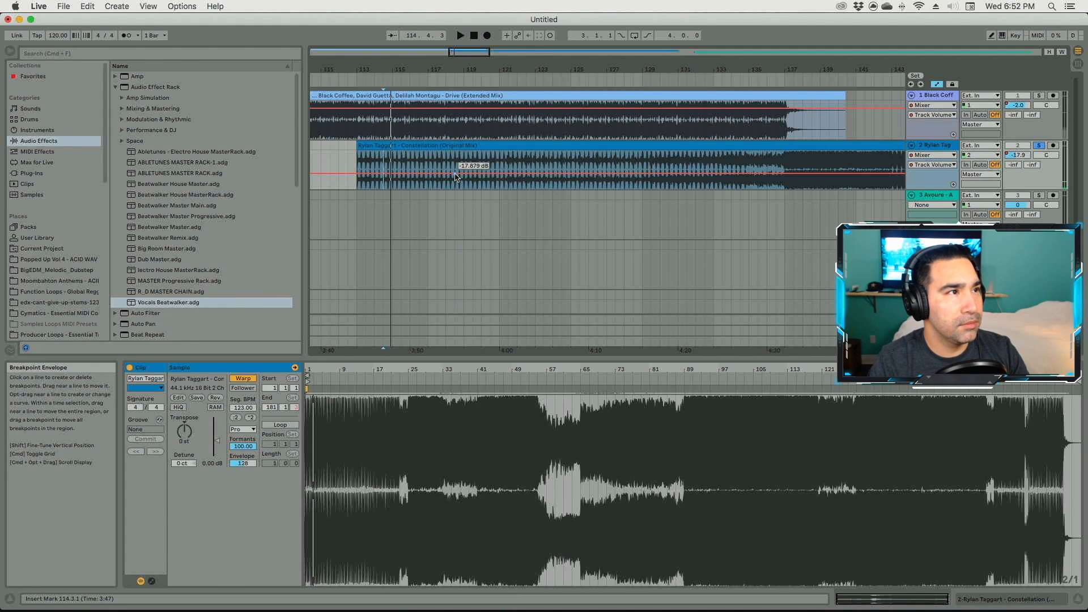
pyautogui.press('super+z')
# Step: Compare Beats and Complex Pro warping on the playing Constellation clip, keep Complex Pro and enable high-quality rate conversion
pyautogui.press('space')
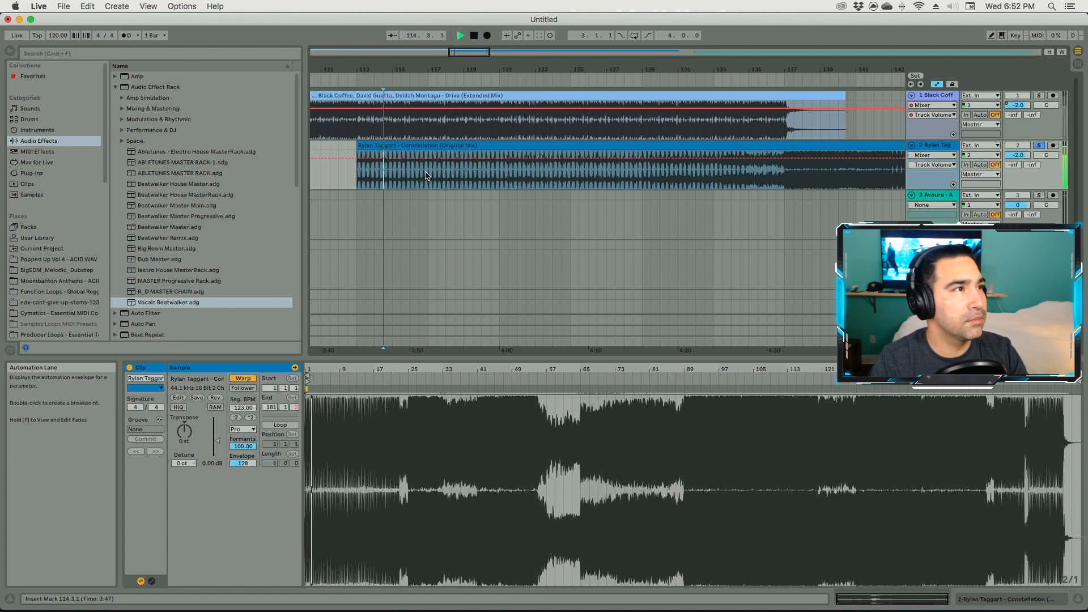
pyautogui.click(243, 429)
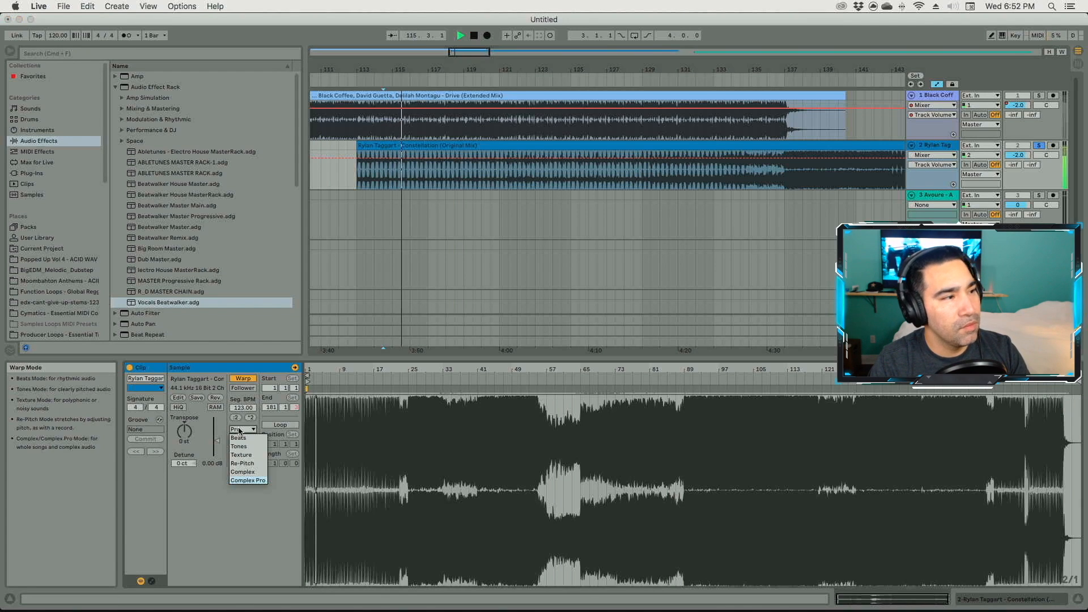
pyautogui.click(242, 439)
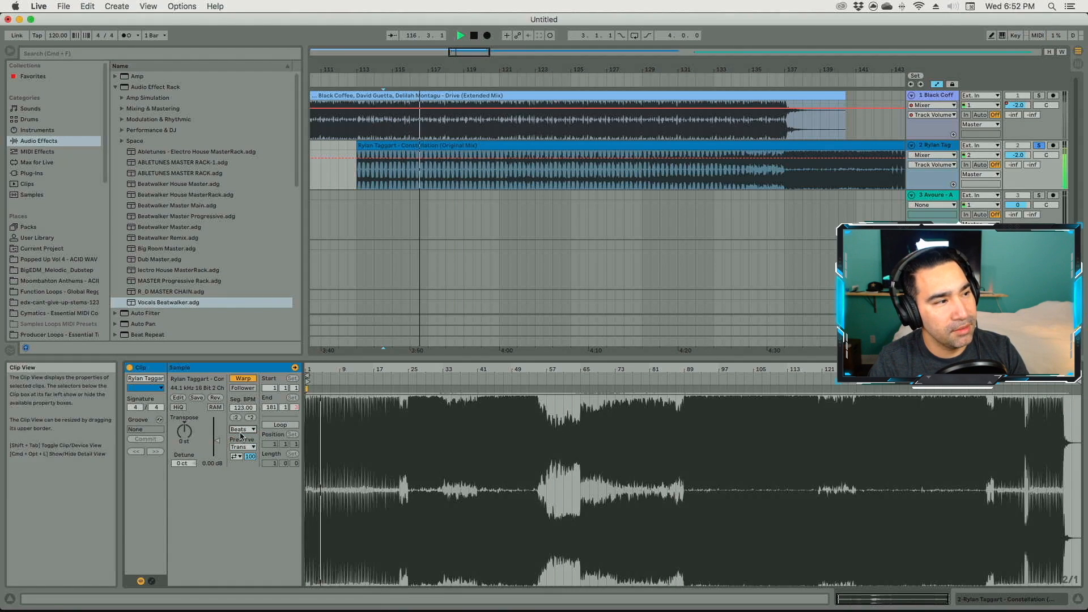
pyautogui.click(242, 430)
pyautogui.click(248, 480)
pyautogui.press('space')
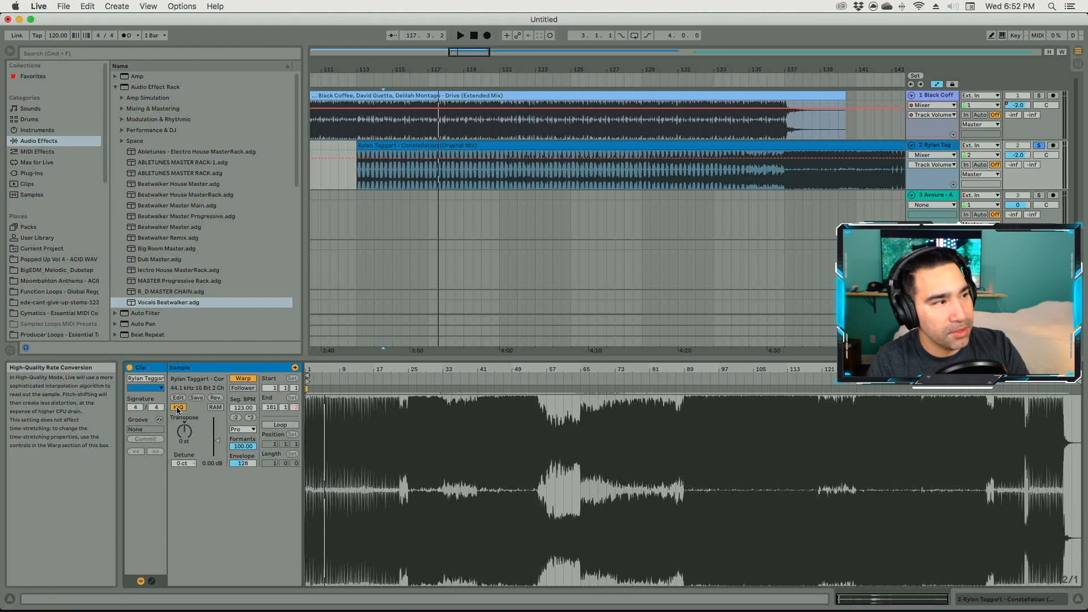
pyautogui.click(406, 96)
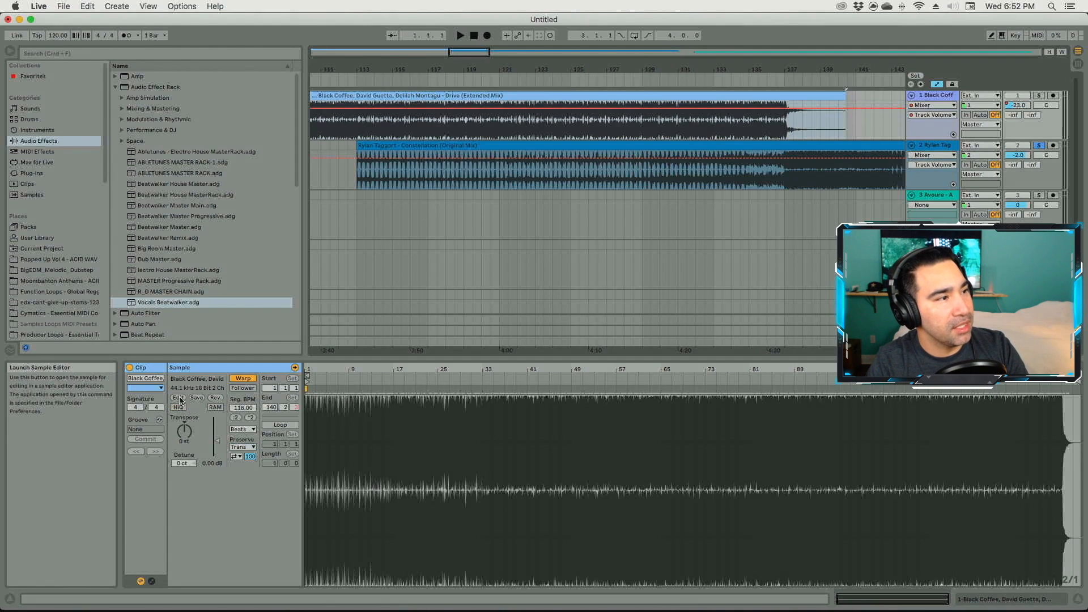
pyautogui.click(403, 145)
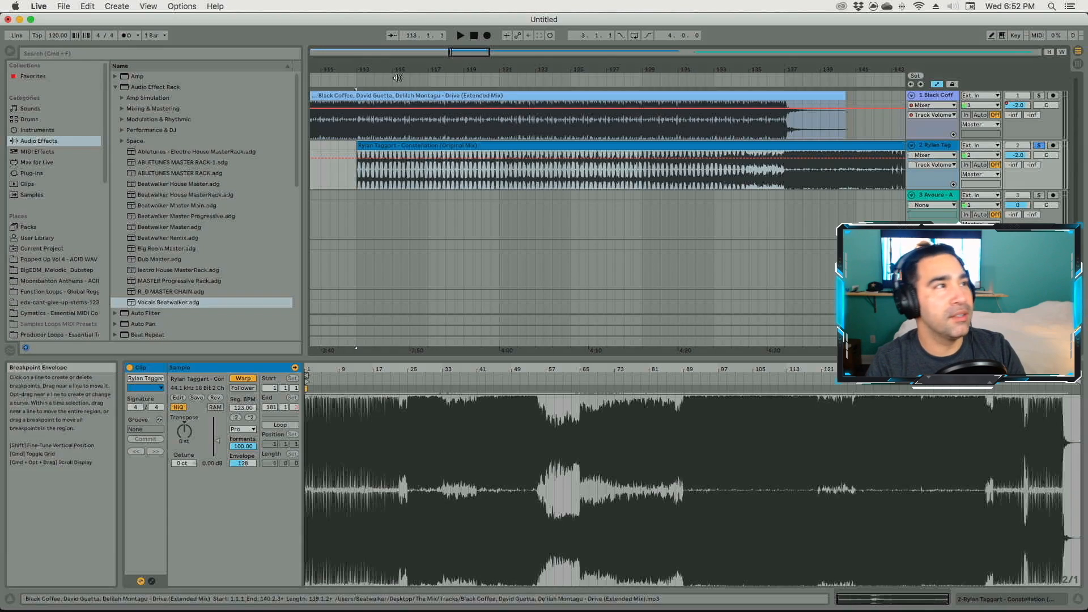
# Step: Draw a drop to about -10 dB in the Drive track's volume automation at bar 113
pyautogui.moveTo(355, 65); pyautogui.dragTo(354, 122)
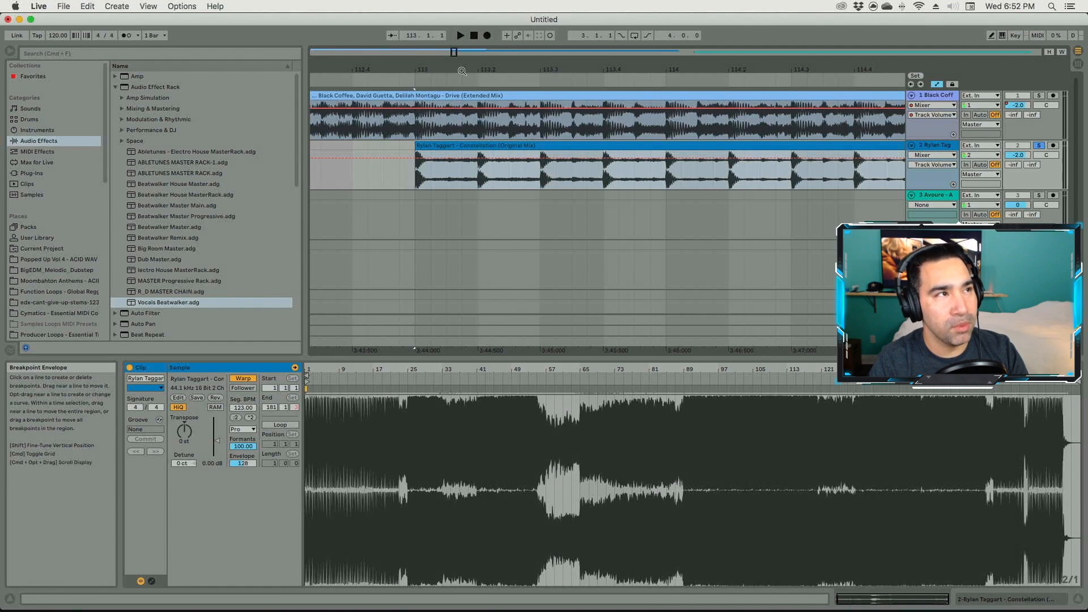
pyautogui.click(992, 36)
pyautogui.moveTo(417, 101); pyautogui.dragTo(422, 116)
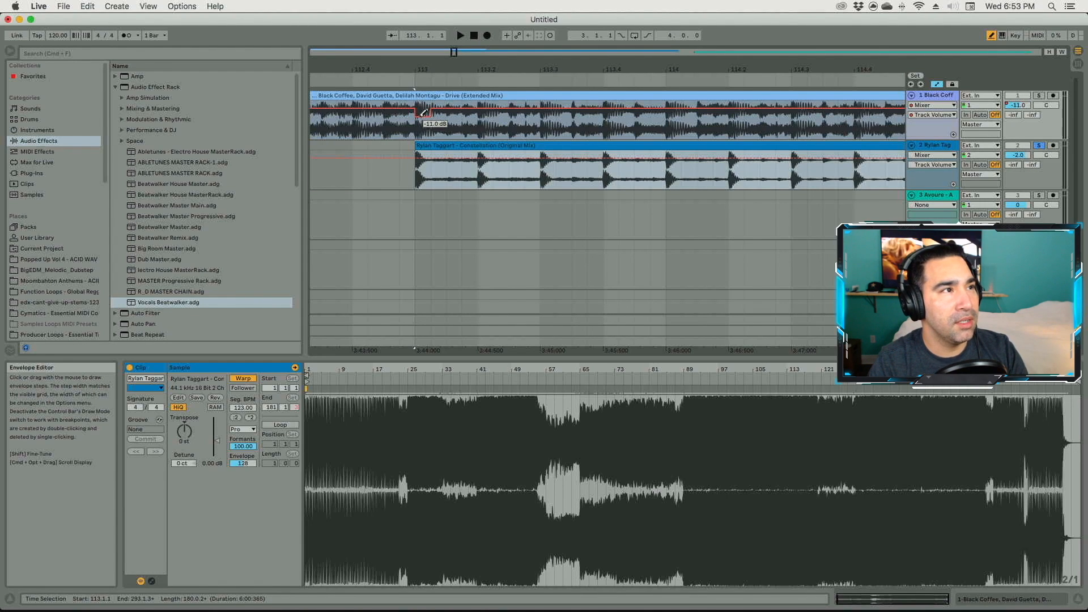
pyautogui.click(992, 35)
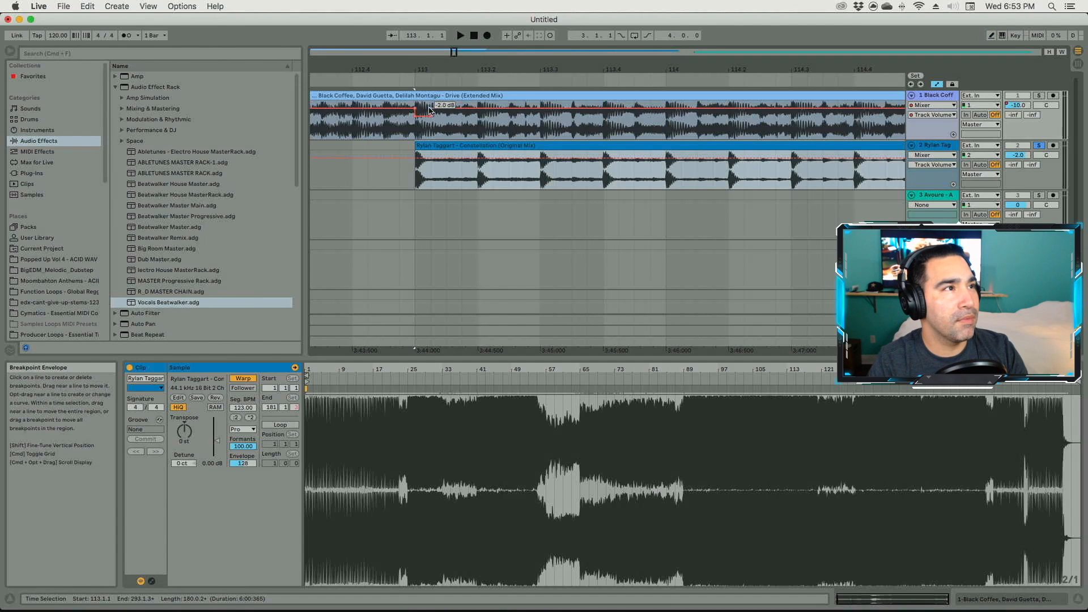
# Step: Move the -2.0 dB breakpoint slightly ahead of bar 113 so Drive's volume drop becomes a short slope
pyautogui.moveTo(414, 71); pyautogui.dragTo(415, 131)
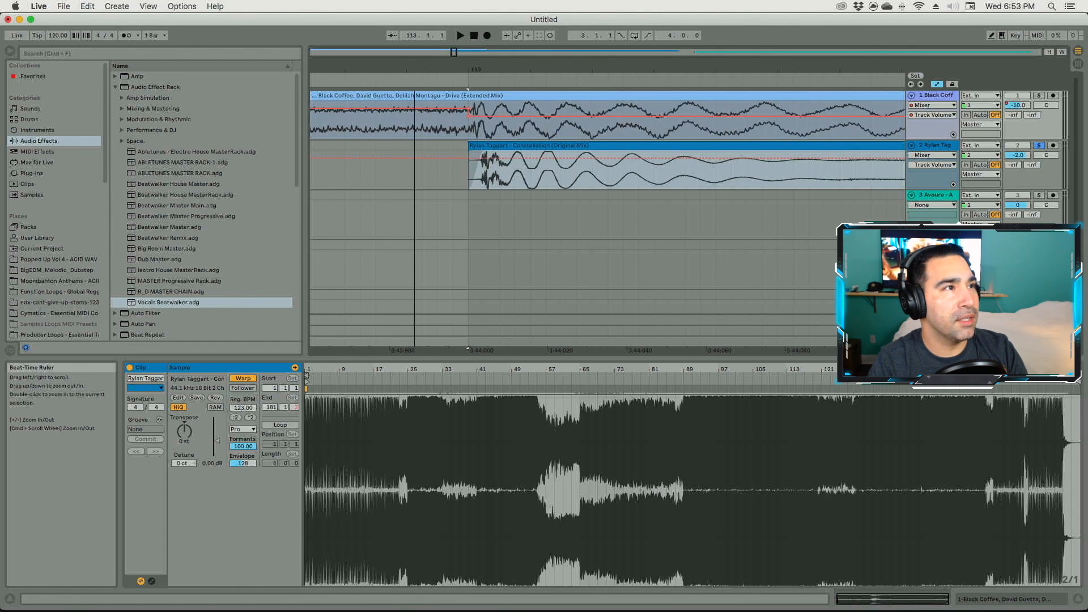
pyautogui.click(468, 110)
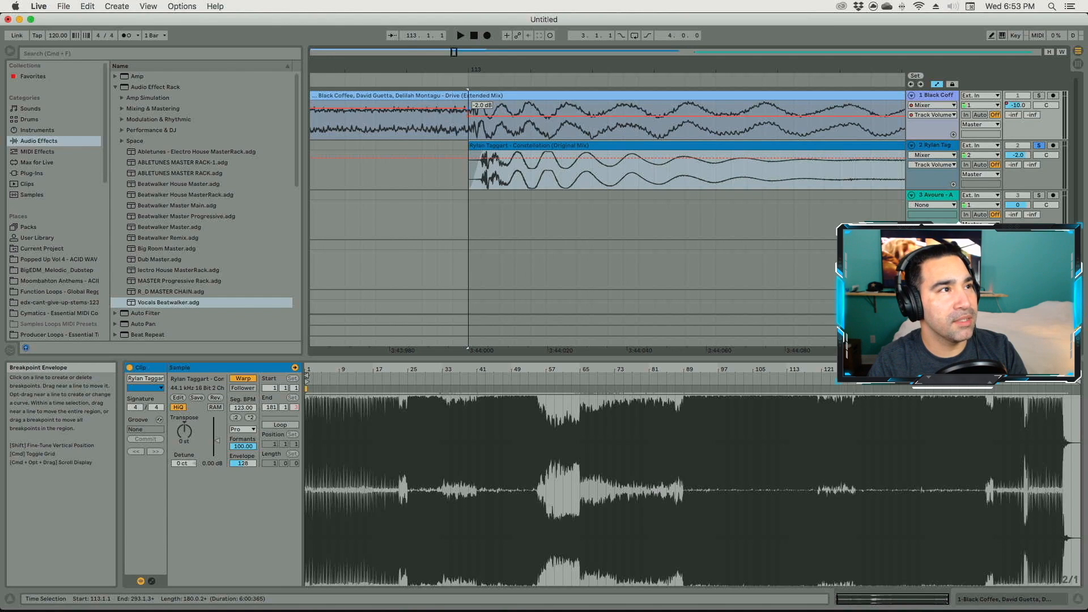
pyautogui.moveTo(470, 111); pyautogui.dragTo(439, 109)
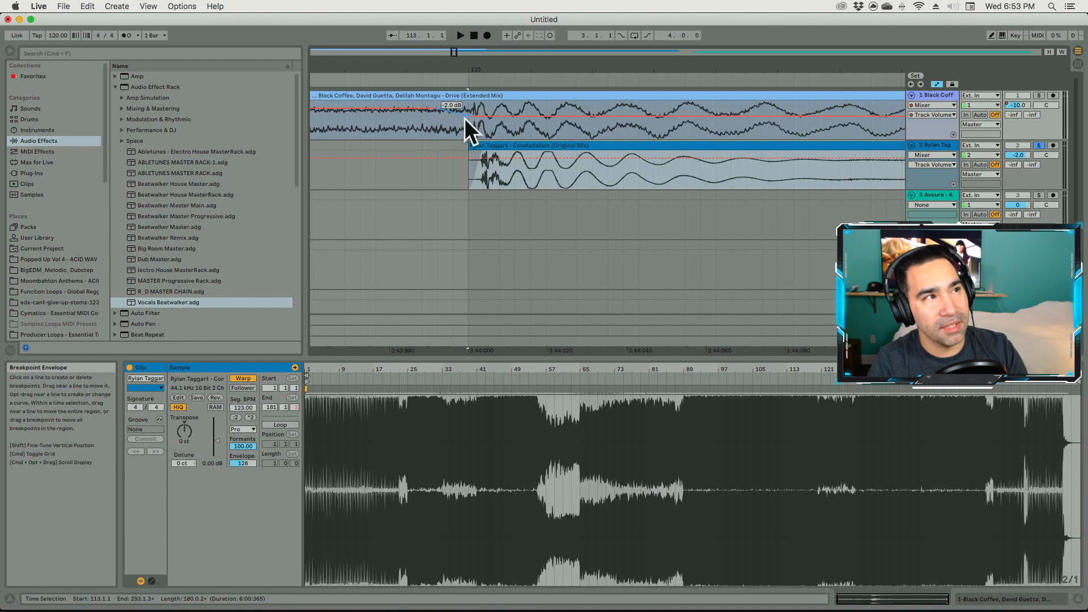
# Step: Lower the Constellation track's volume automation to -12.0 dB
pyautogui.moveTo(492, 63); pyautogui.dragTo(384, 43)
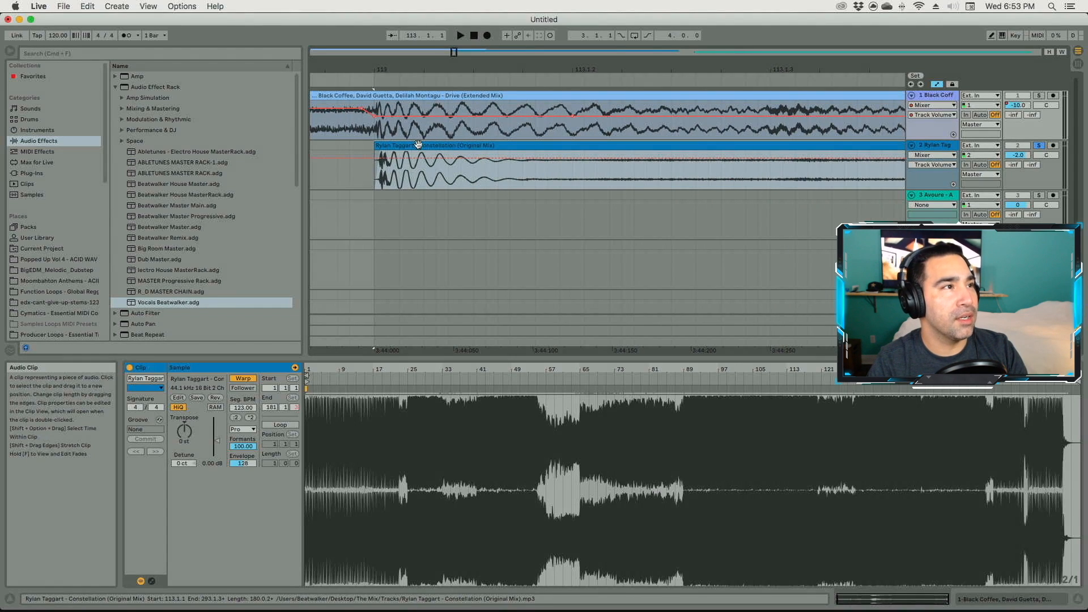
pyautogui.click(418, 144)
pyautogui.moveTo(445, 161); pyautogui.dragTo(445, 170)
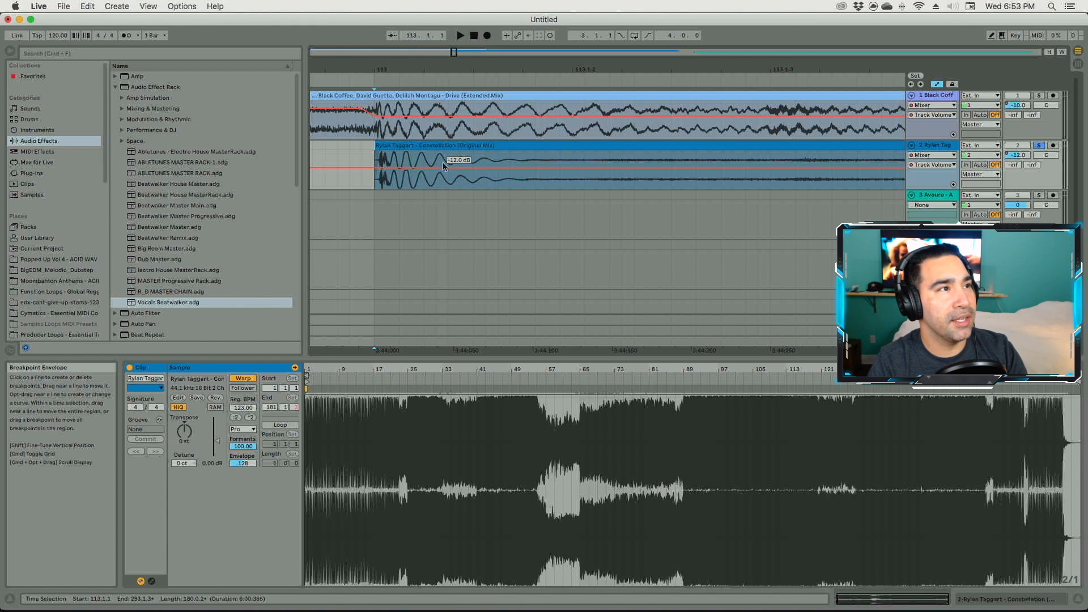
# Step: Turn off the Constellation track's solo and play both tracks through the transition from just before bar 113
pyautogui.moveTo(442, 68); pyautogui.dragTo(392, 31)
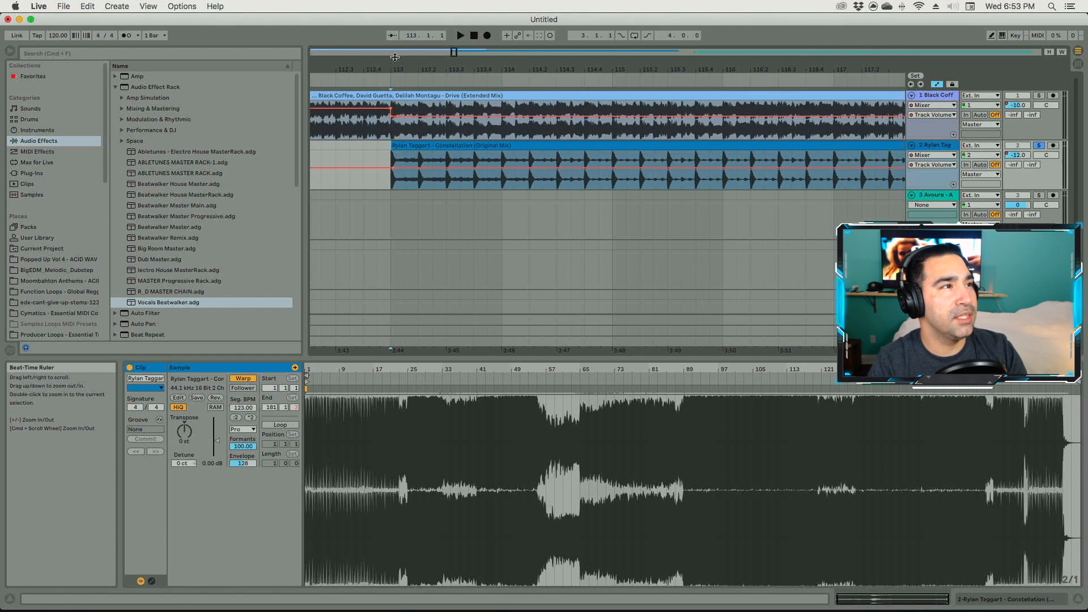
pyautogui.click(362, 184)
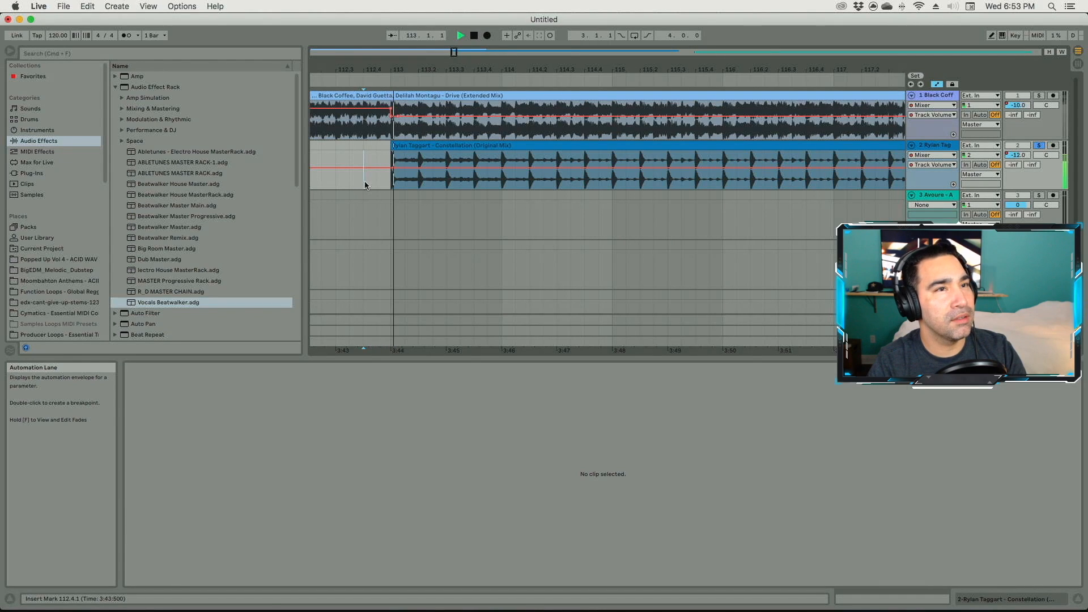
pyautogui.click(340, 182)
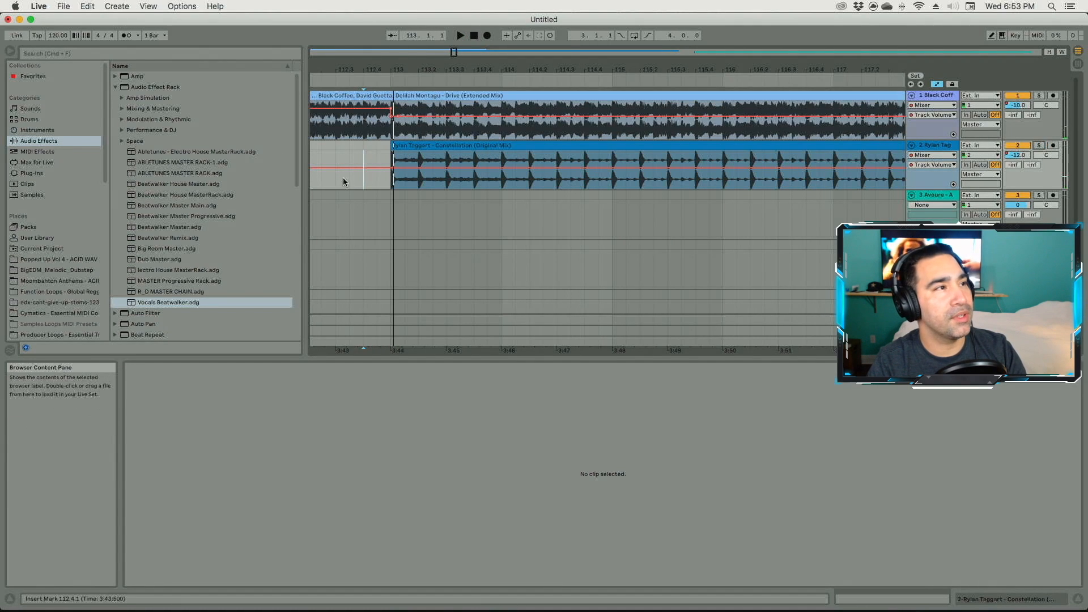
pyautogui.press('space')
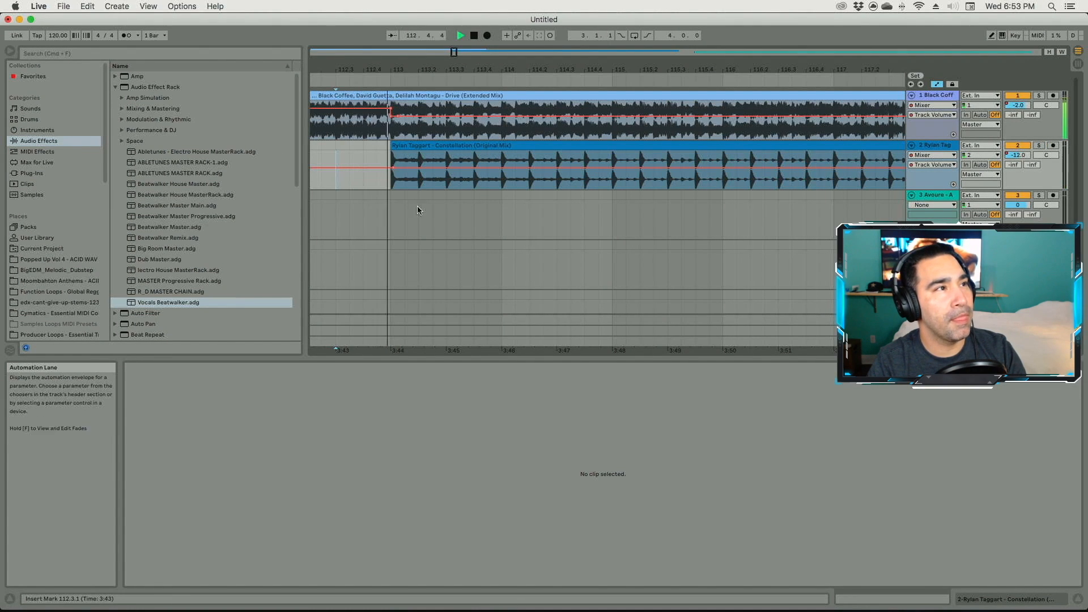
pyautogui.press('-')
pyautogui.press('-')
pyautogui.press('-')
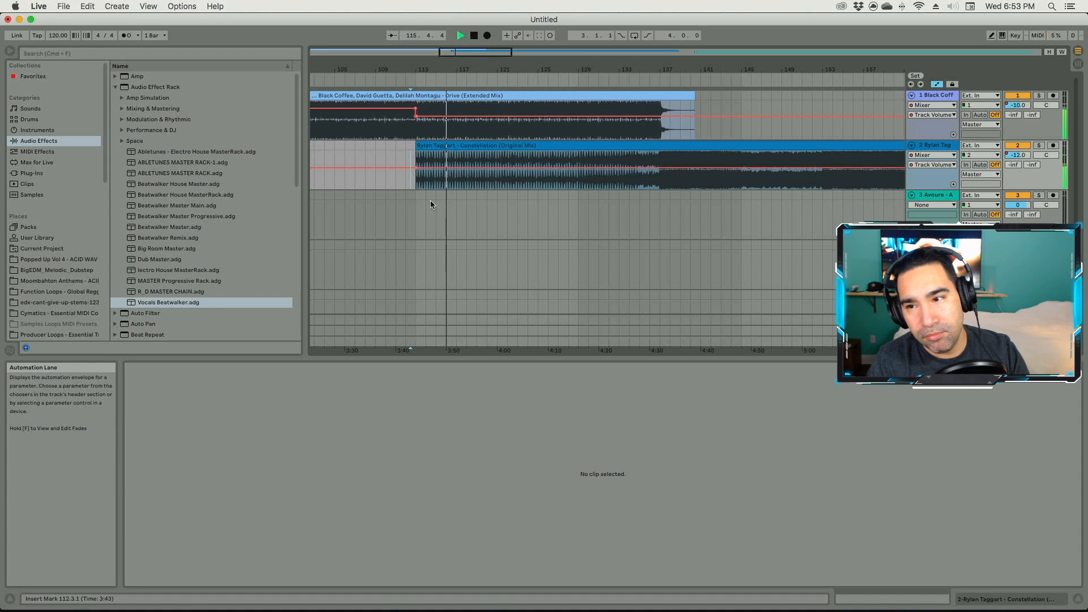
pyautogui.press('space')
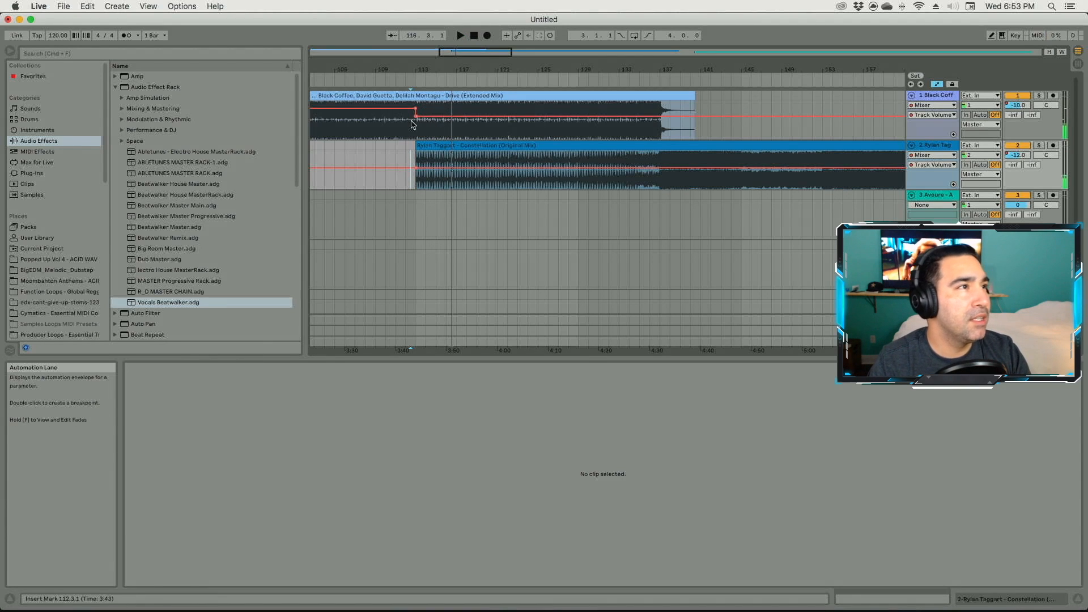
# Step: Set Drive's volume from bar 113 onward to -6.0 dB and Constellation's volume to -18.0 dB
pyautogui.moveTo(420, 64); pyautogui.dragTo(395, 121)
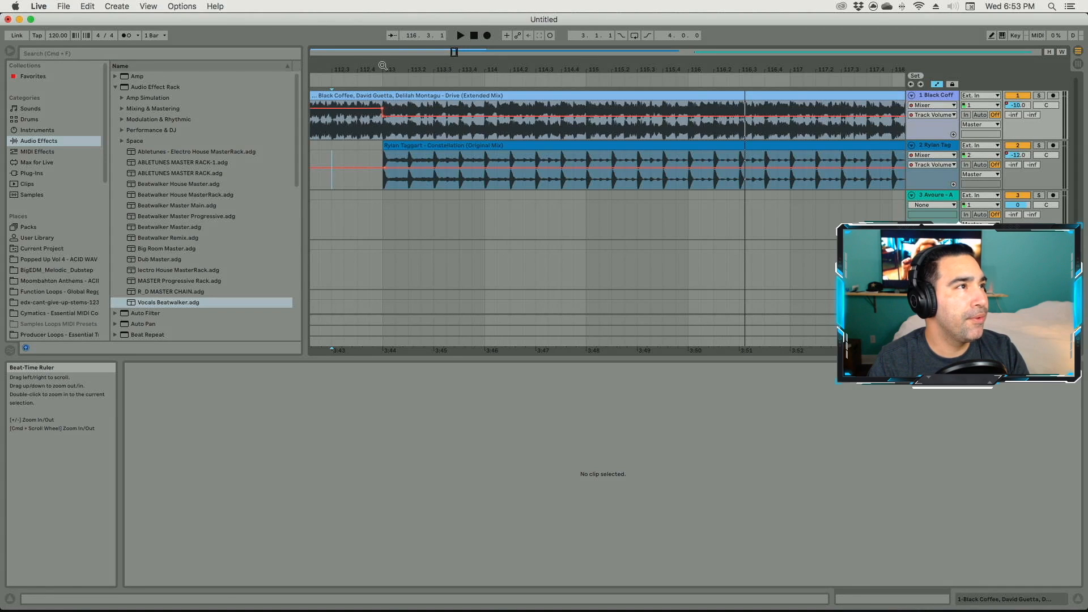
pyautogui.moveTo(385, 69); pyautogui.dragTo(409, 119)
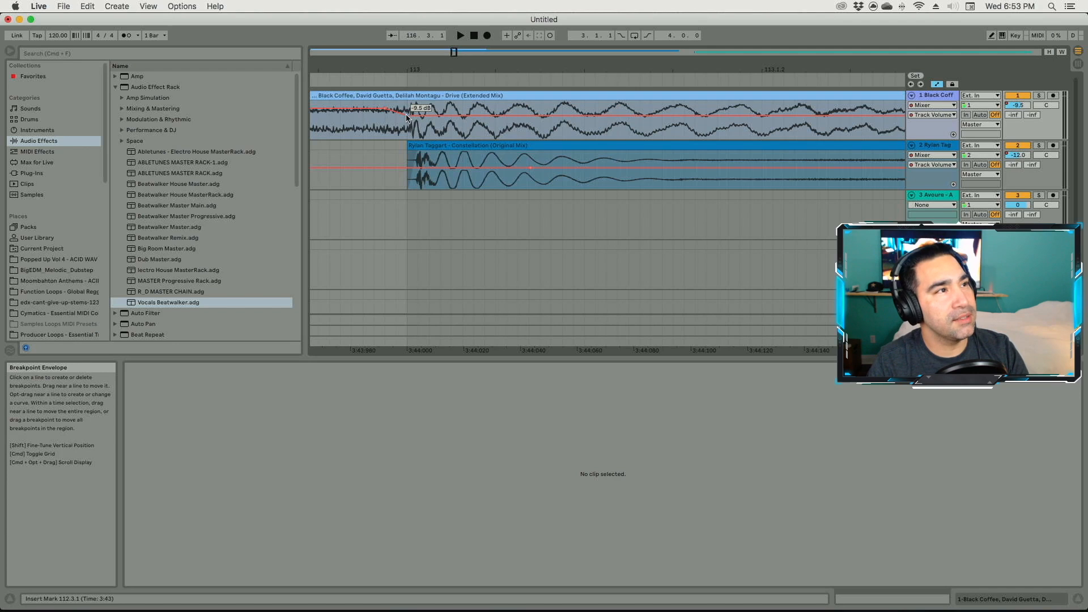
pyautogui.moveTo(407, 117); pyautogui.dragTo(408, 114)
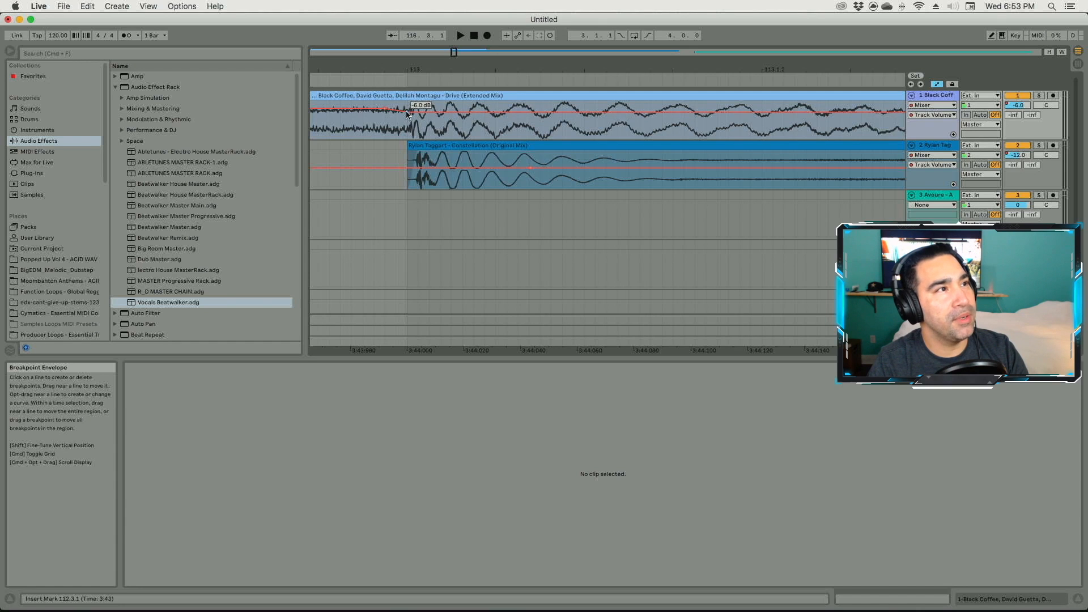
pyautogui.moveTo(407, 168); pyautogui.dragTo(406, 176)
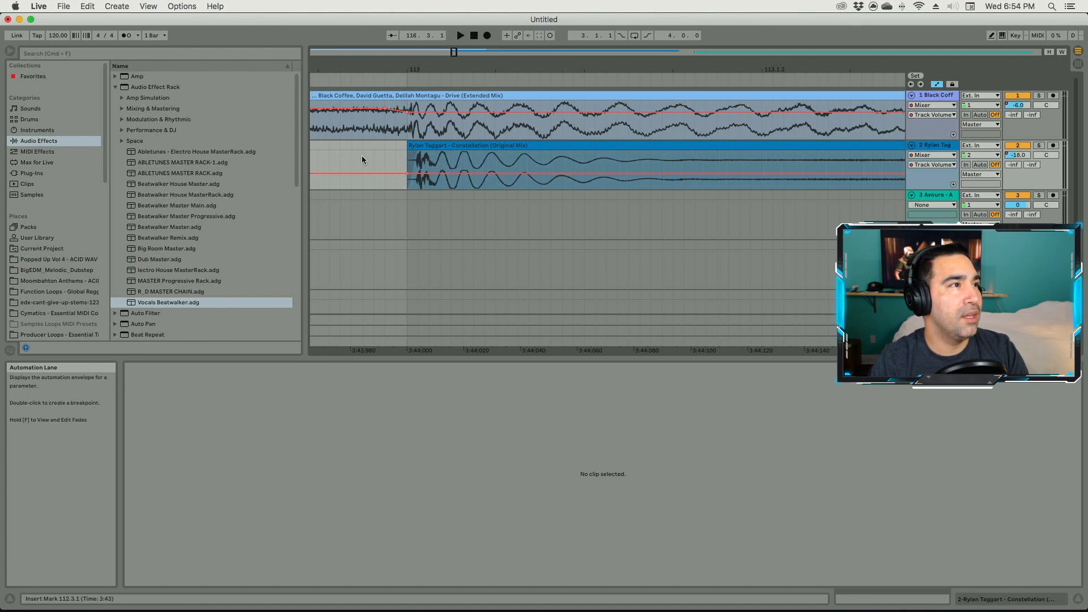
# Step: Play the transition from bar 112.4 and again from bar 108 to check the volume balance
pyautogui.moveTo(418, 68); pyautogui.dragTo(418, 23)
pyautogui.click(321, 158)
pyautogui.press('space')
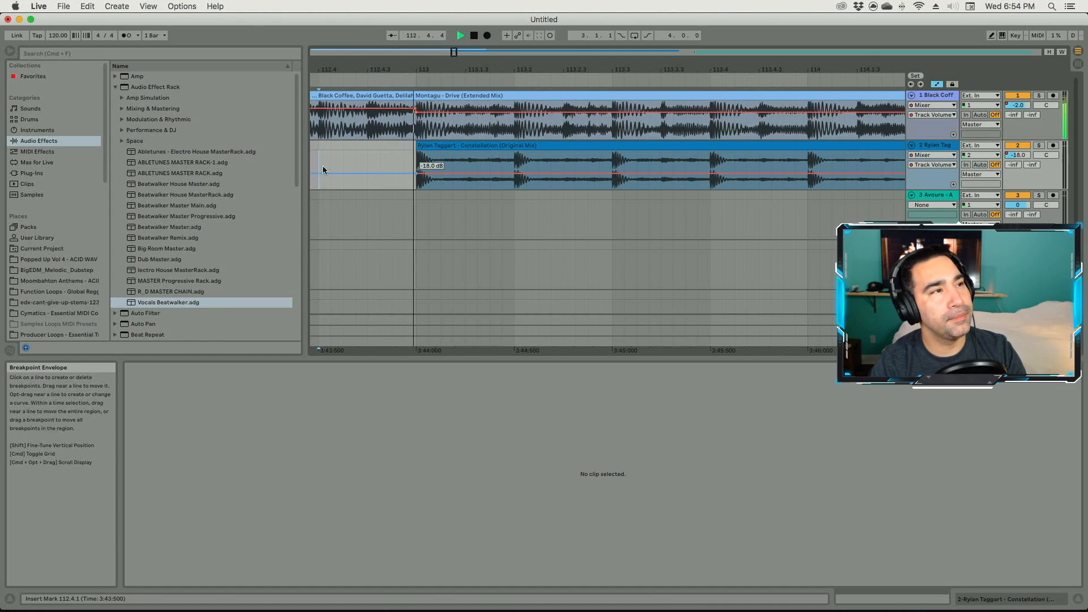
pyautogui.moveTo(400, 69); pyautogui.dragTo(555, 25)
pyautogui.click(451, 165)
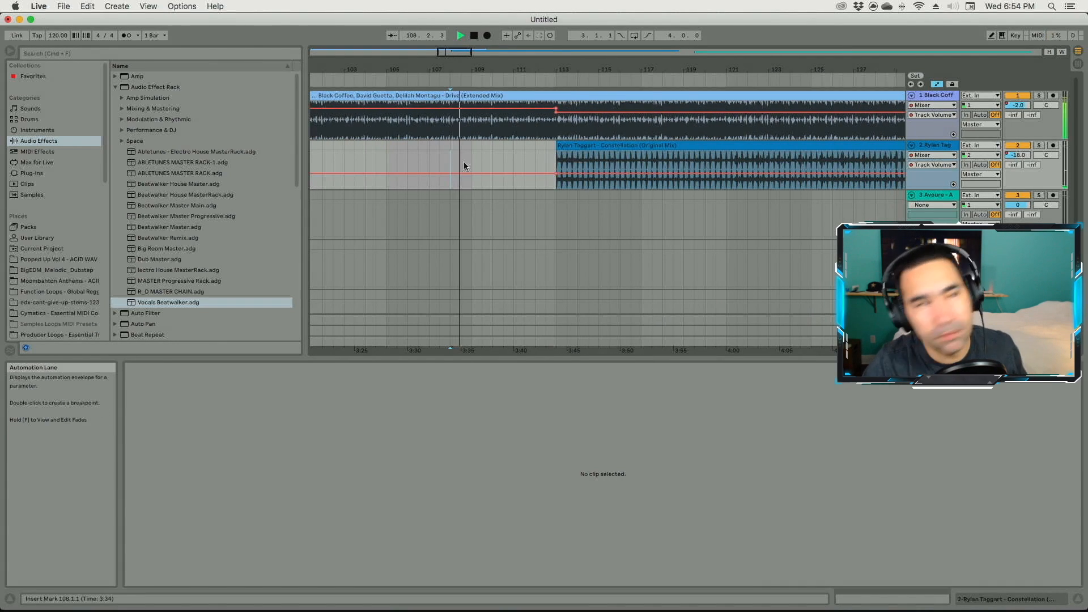
# Step: Play the Drive-to-Constellation transition from bar 110.3 to check the volume balance
pyautogui.click(497, 160)
pyautogui.press('space')
pyautogui.press('space')
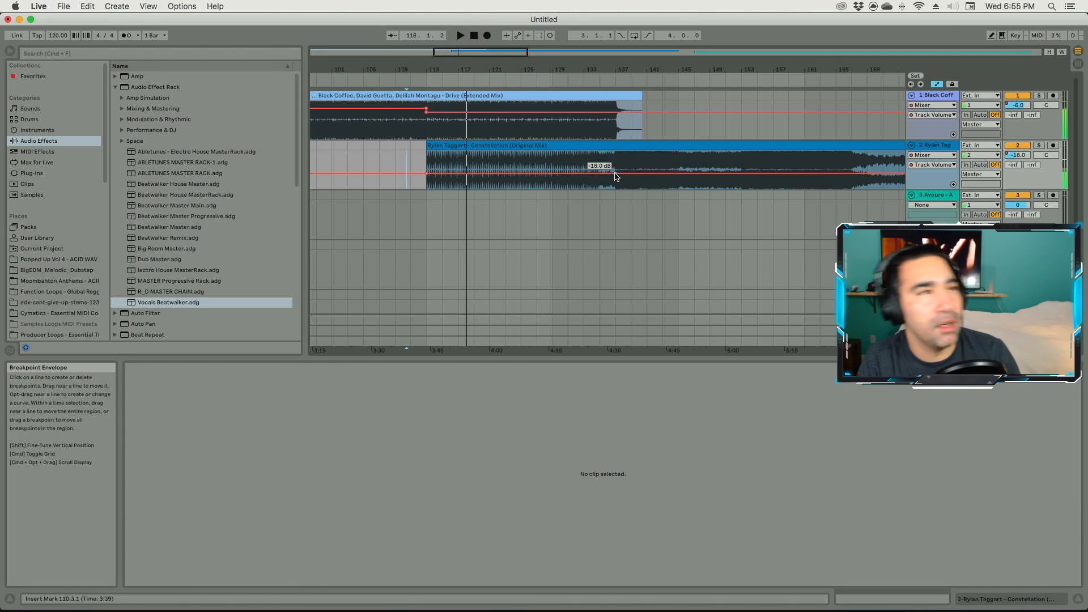
# Step: Shape curved volume automation from bar 113 to bar 137, fading Drive out completely and raising Constellation to -2.0 dB
pyautogui.click(617, 117)
pyautogui.moveTo(617, 116); pyautogui.dragTo(617, 142)
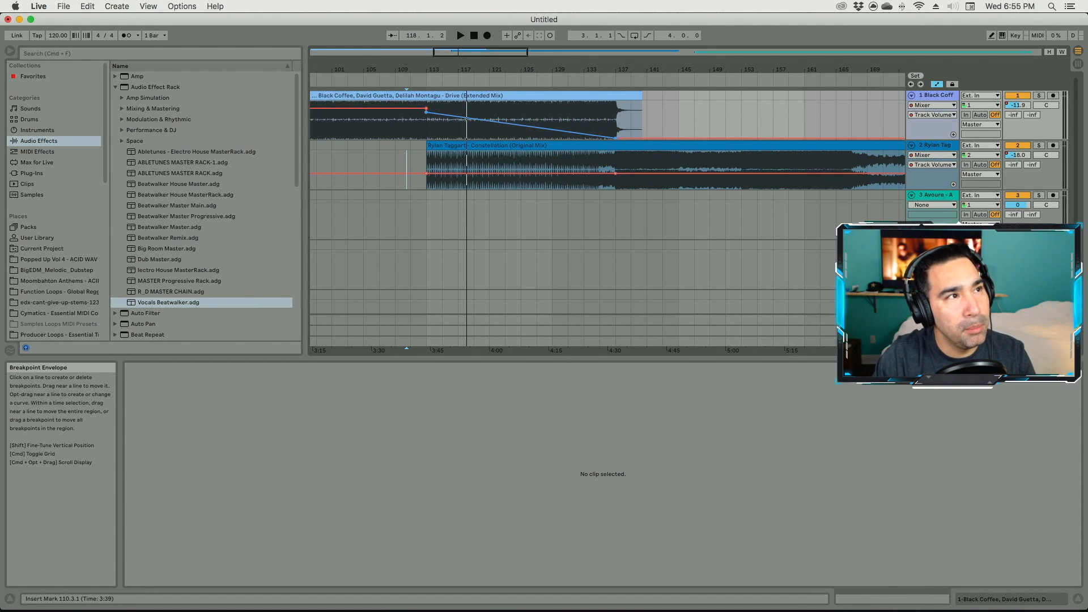
pyautogui.moveTo(467, 117); pyautogui.dragTo(466, 117)
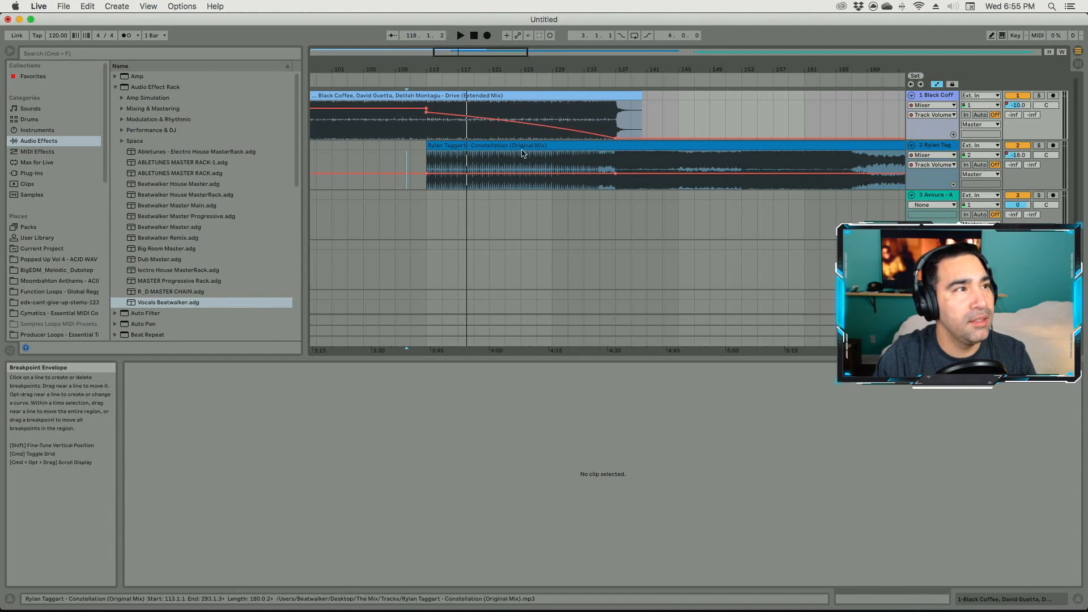
pyautogui.moveTo(615, 174); pyautogui.dragTo(616, 159)
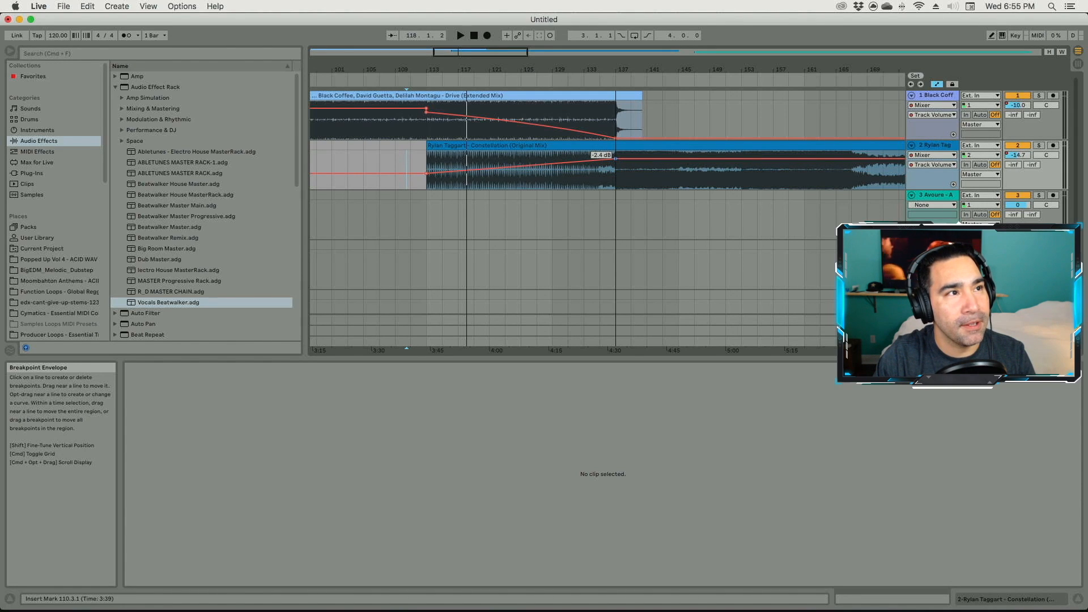
pyautogui.moveTo(615, 159); pyautogui.dragTo(616, 158)
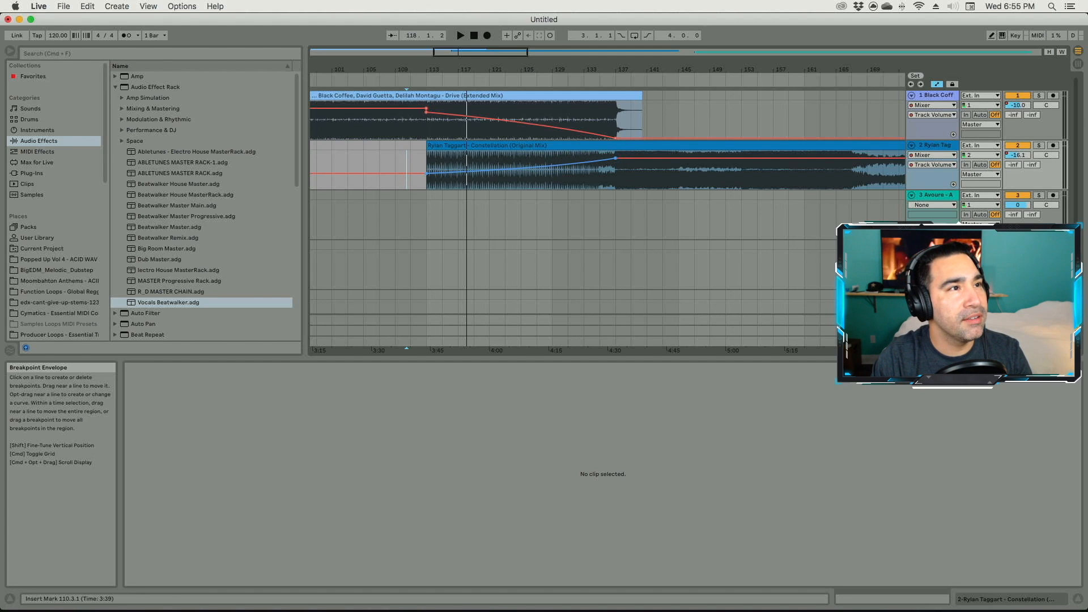
# Step: Play the crossfade from bar 113, including a listen from bar 127, to check the volume curves
pyautogui.click(426, 187)
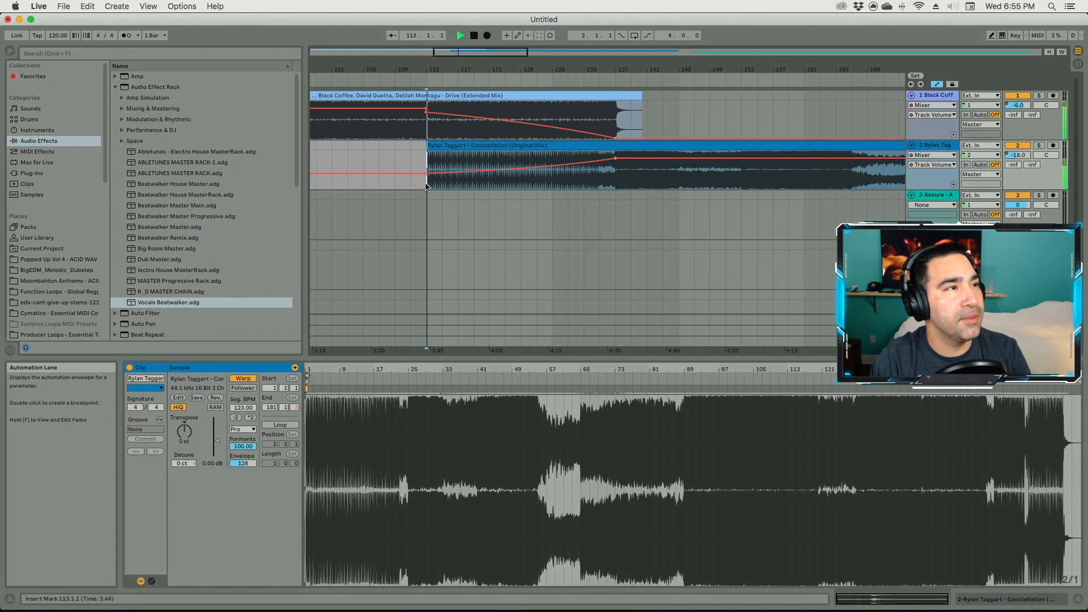
pyautogui.click(428, 132)
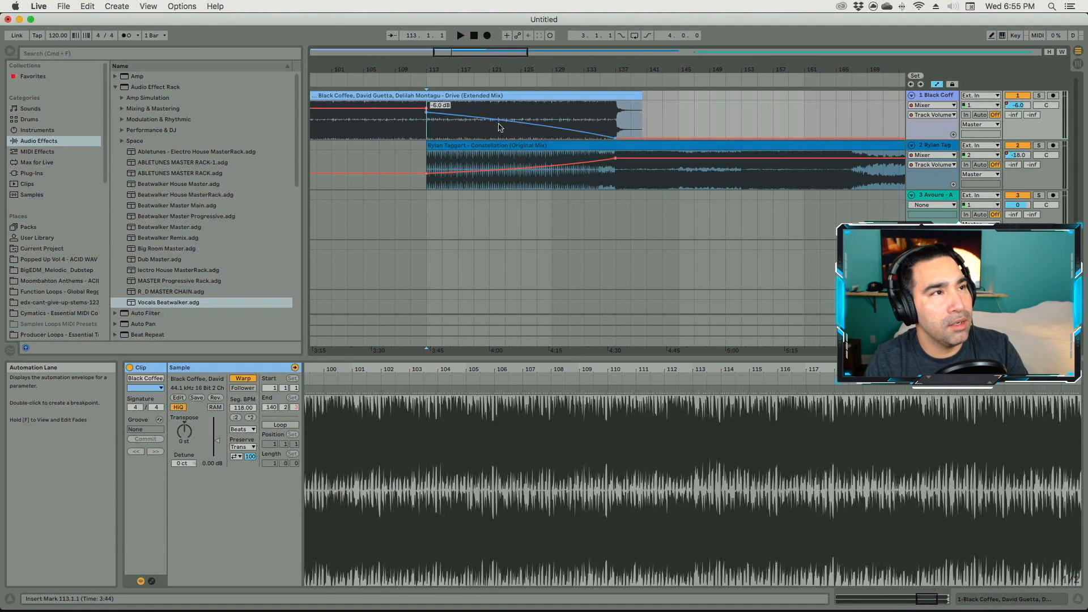
pyautogui.press('space')
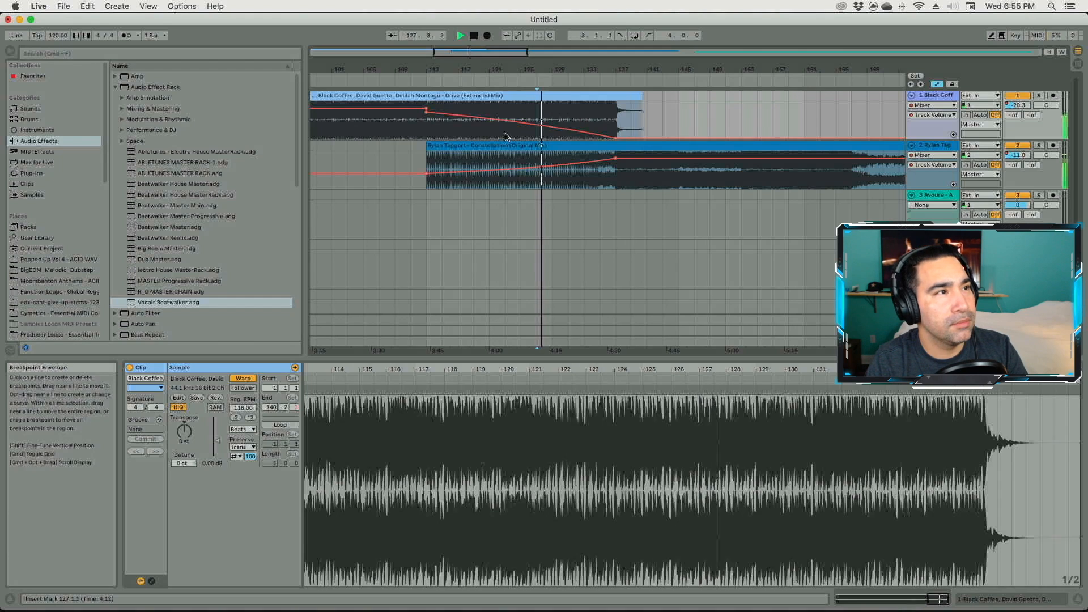
pyautogui.click(504, 135)
pyautogui.press('space')
pyautogui.press('space')
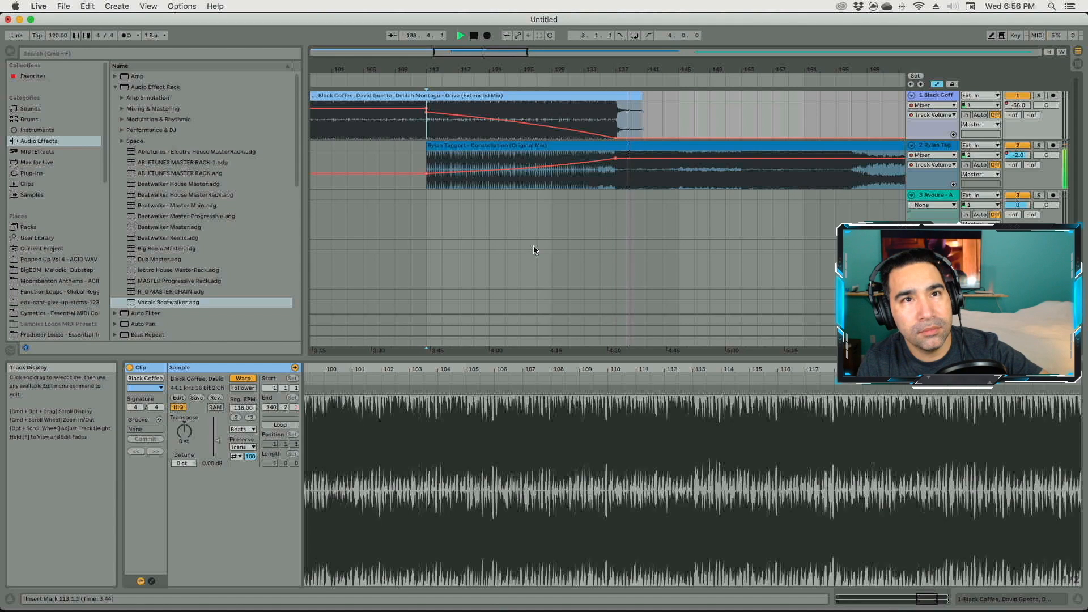
pyautogui.press('space')
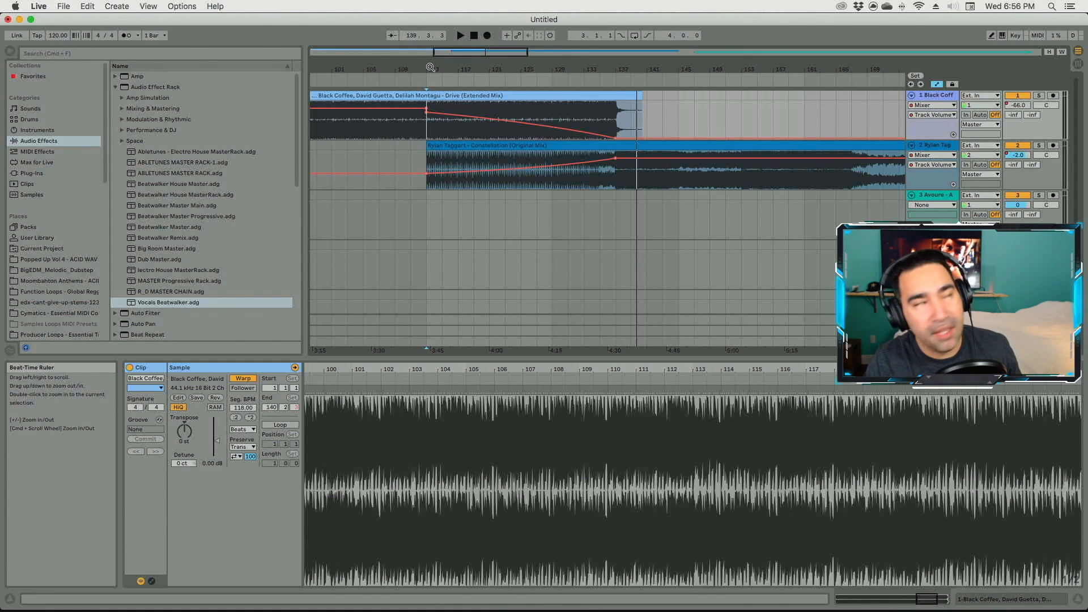
# Step: Add the EQ Three effect to the Drive track and show its GainLow automation on the track
pyautogui.moveTo(430, 80); pyautogui.dragTo(398, 133)
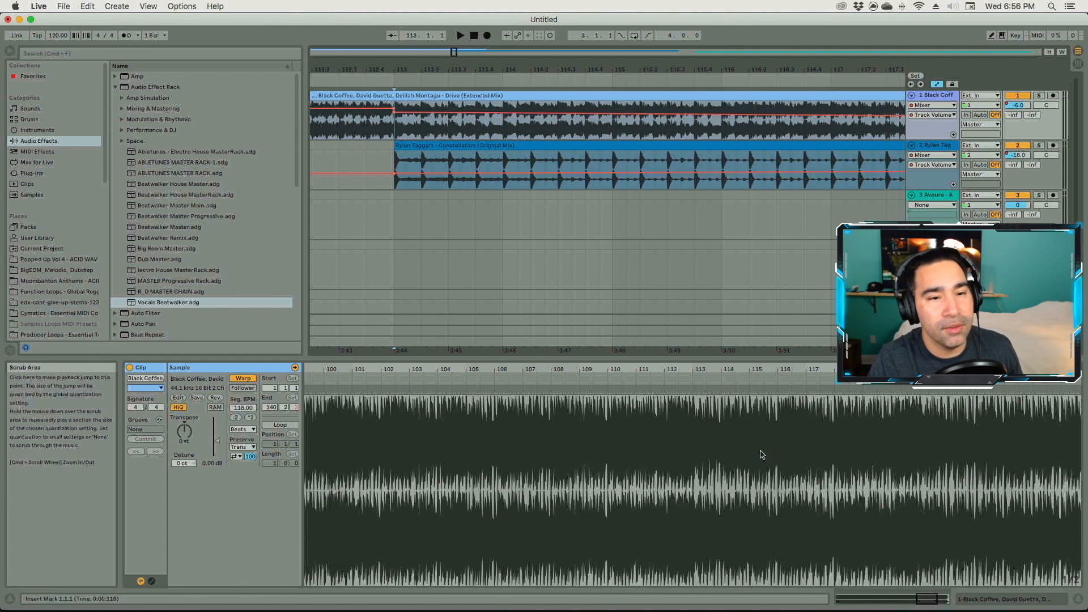
pyautogui.click(985, 600)
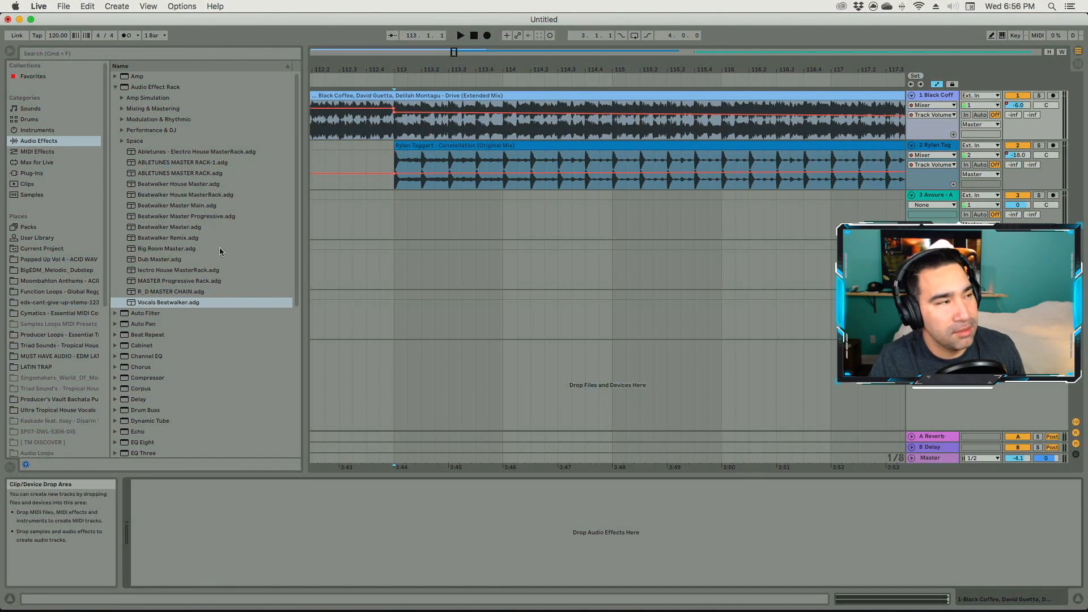
pyautogui.scroll(-5, 162, 269)
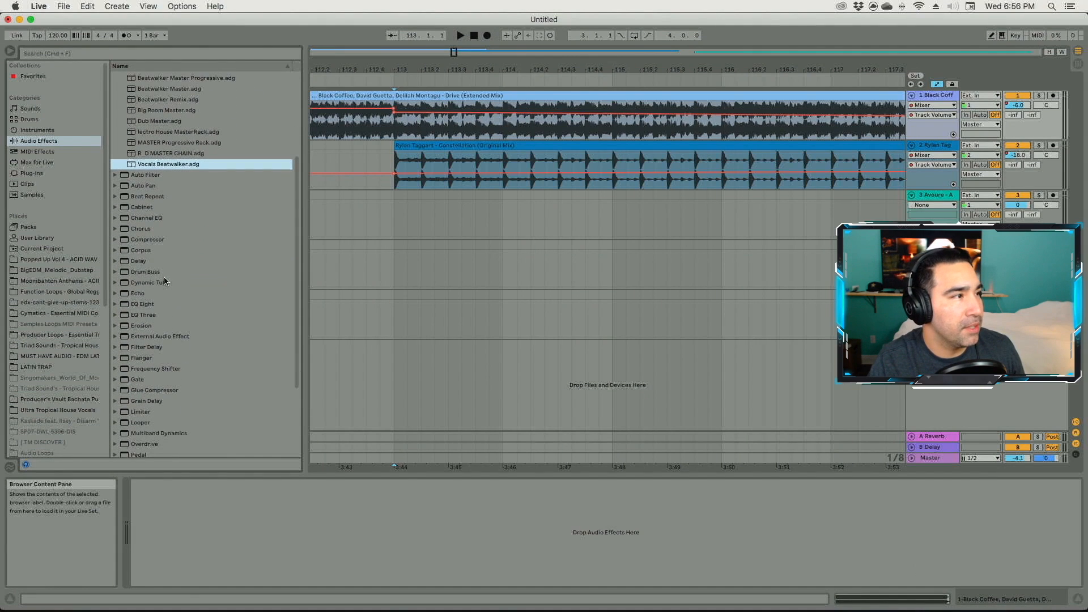
pyautogui.doubleClick(139, 316)
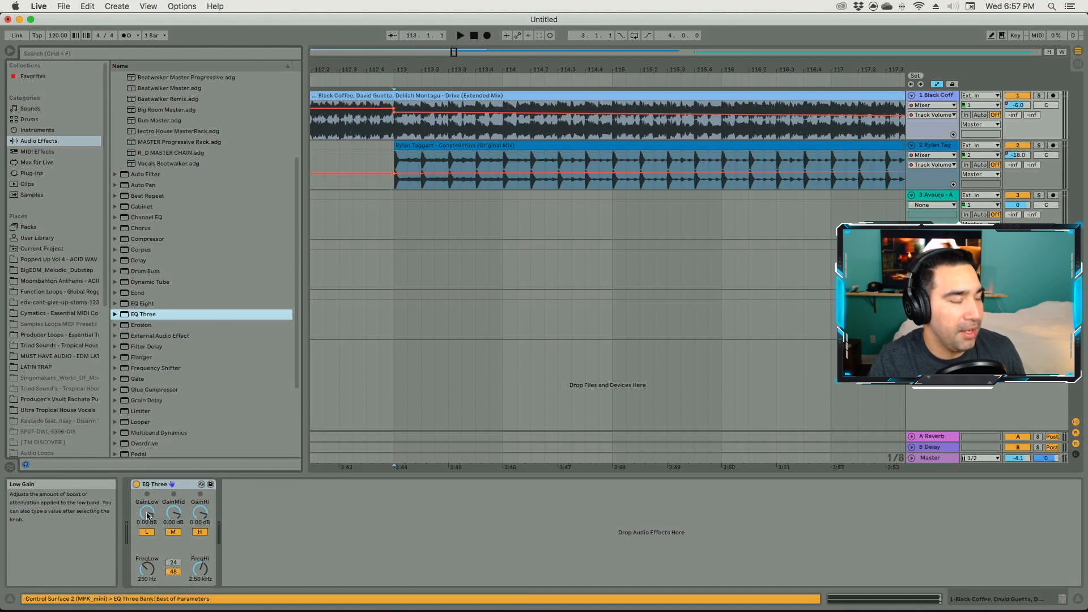
pyautogui.click(148, 515)
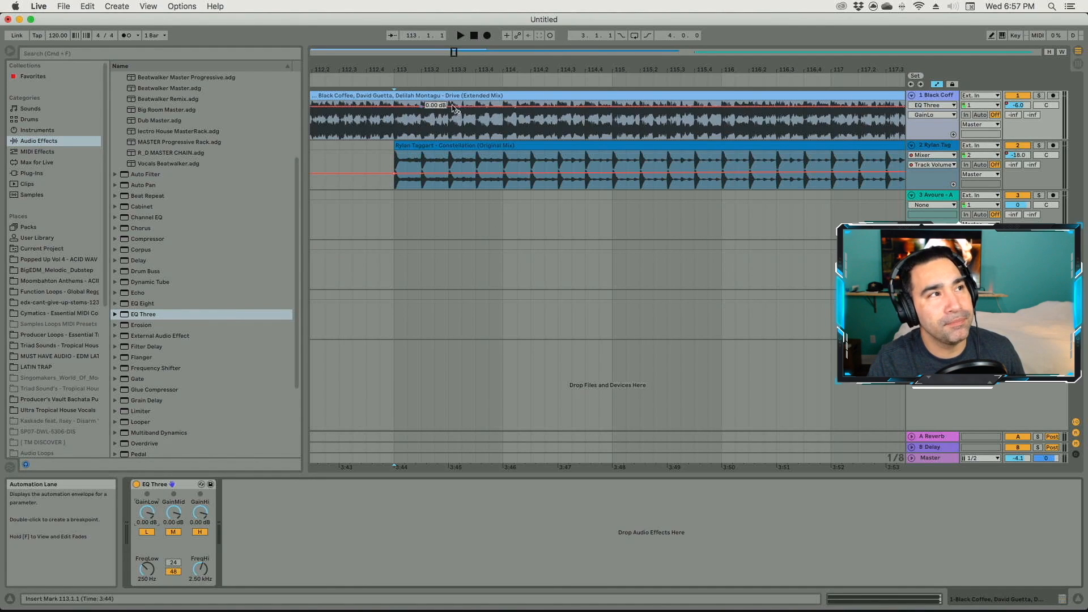
# Step: Drop Drive's GainLow automation at bar 113 and curve it down to about -18.5 dB at bar 137
pyautogui.click(990, 35)
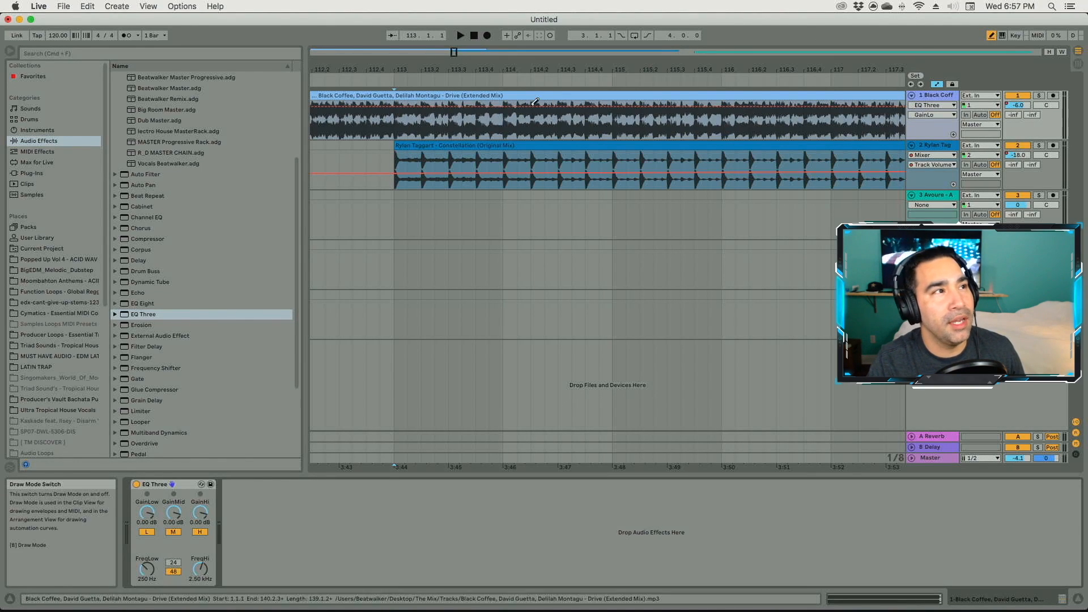
pyautogui.click(403, 105)
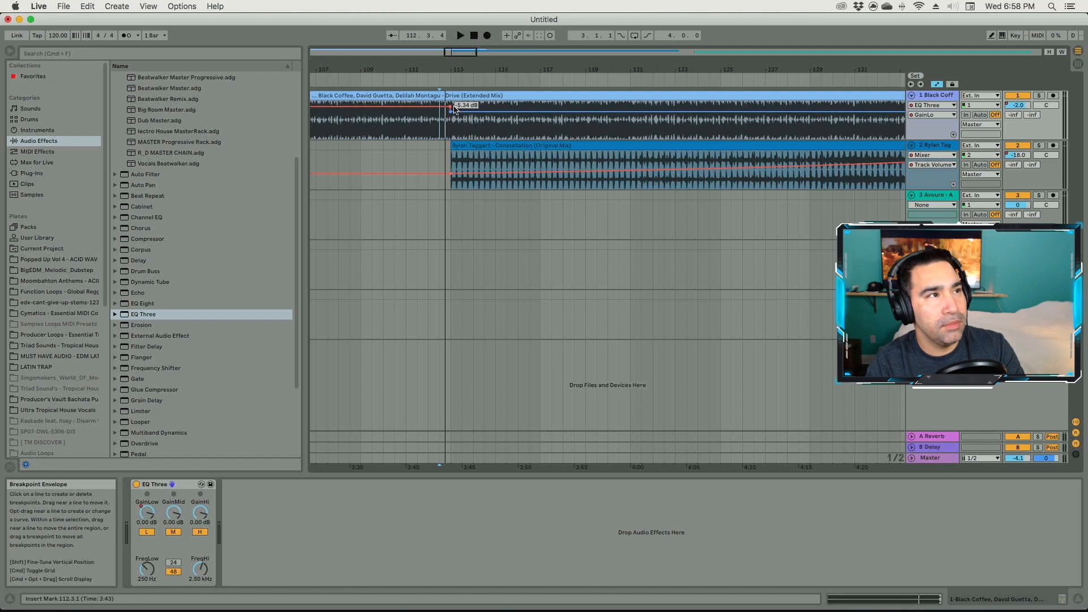
pyautogui.moveTo(547, 70); pyautogui.dragTo(455, 69)
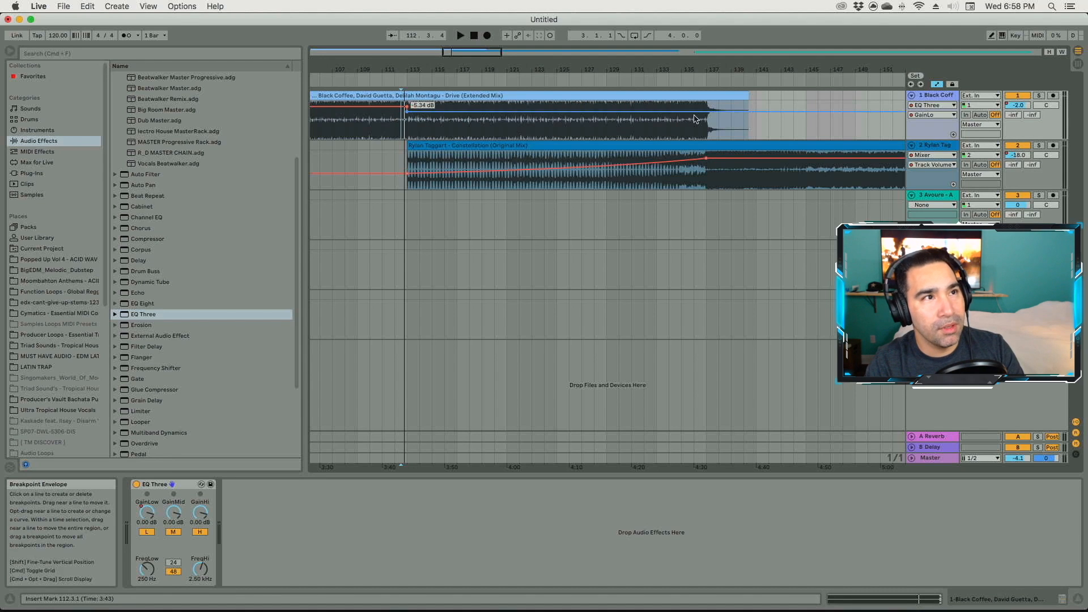
pyautogui.moveTo(703, 112); pyautogui.dragTo(705, 125)
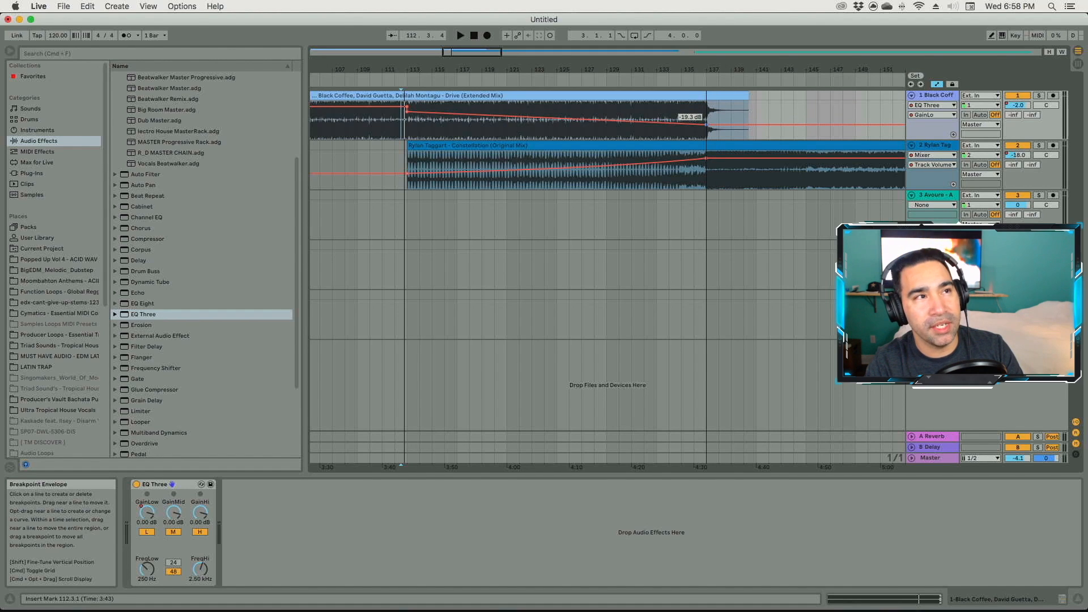
pyautogui.click(533, 119)
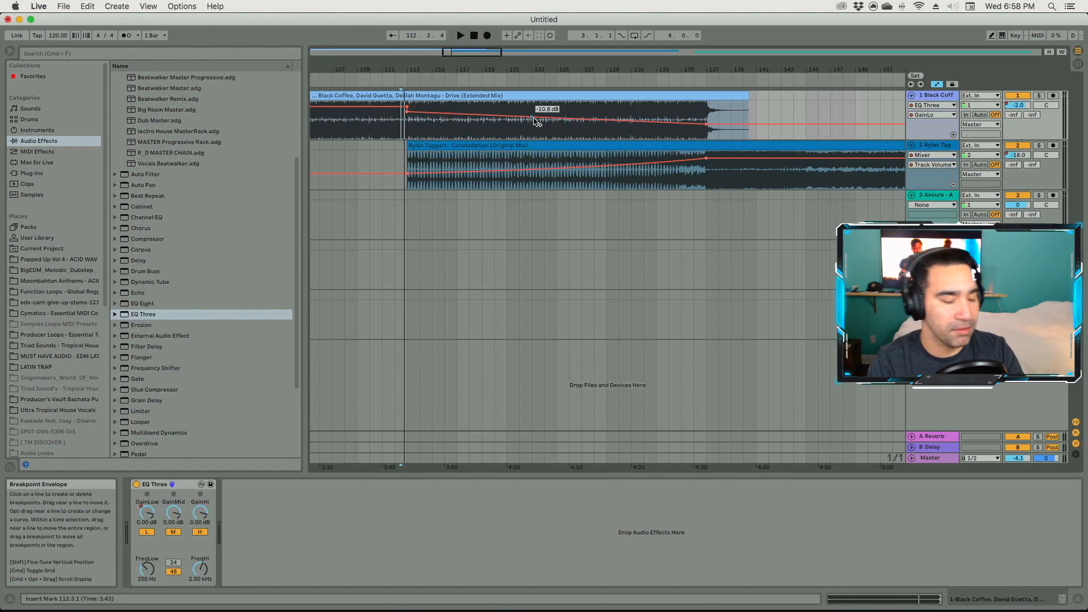
pyautogui.rightClick(536, 121)
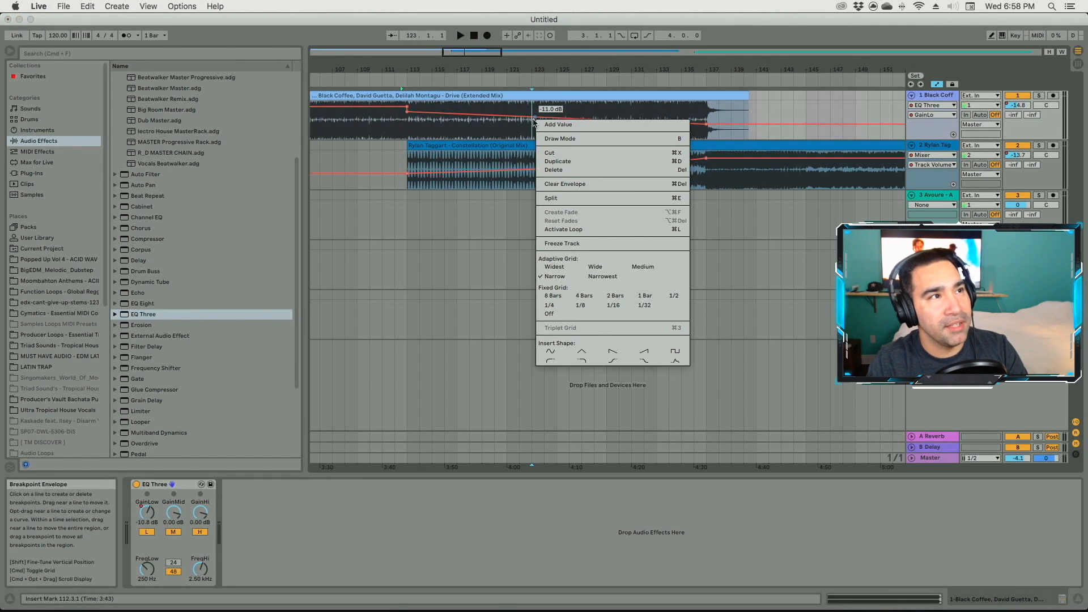
pyautogui.click(535, 122)
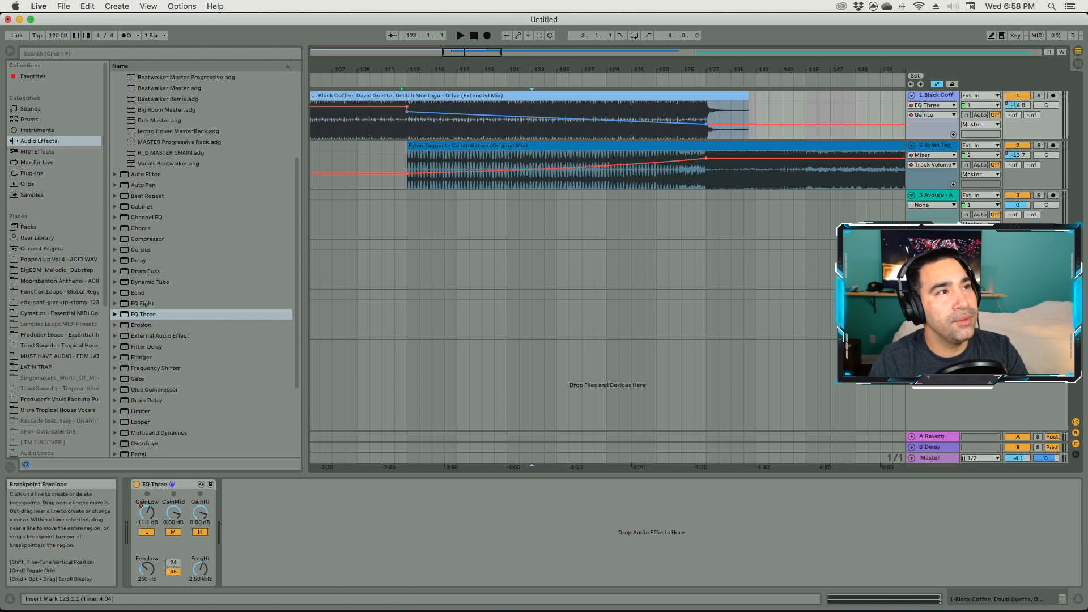
# Step: Play the transition from bar 112 through bar 138 to check the bass reduction
pyautogui.click(396, 186)
pyautogui.press('space')
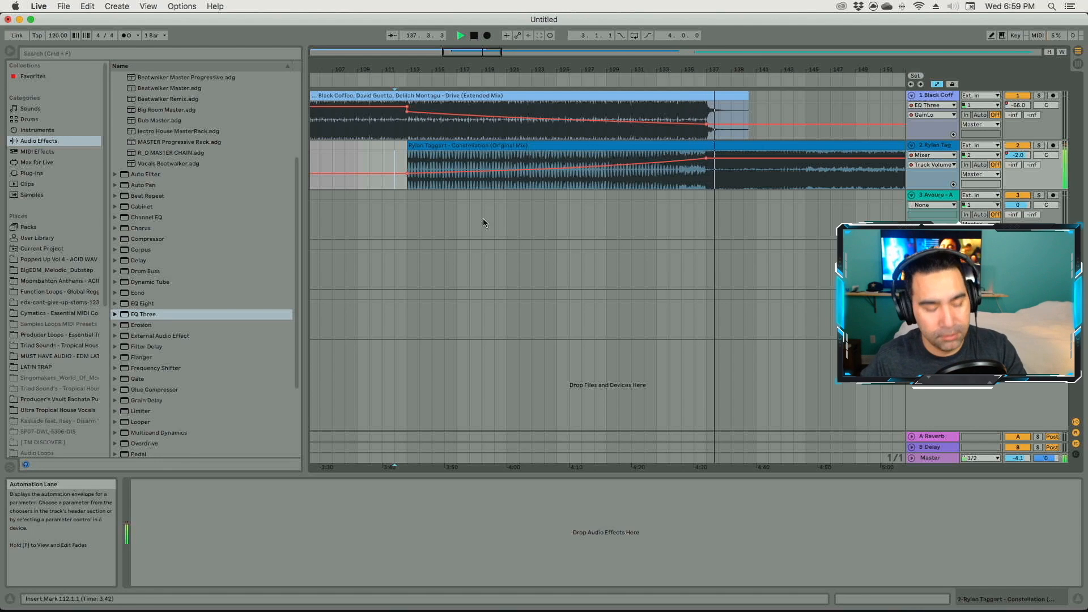
pyautogui.press('space')
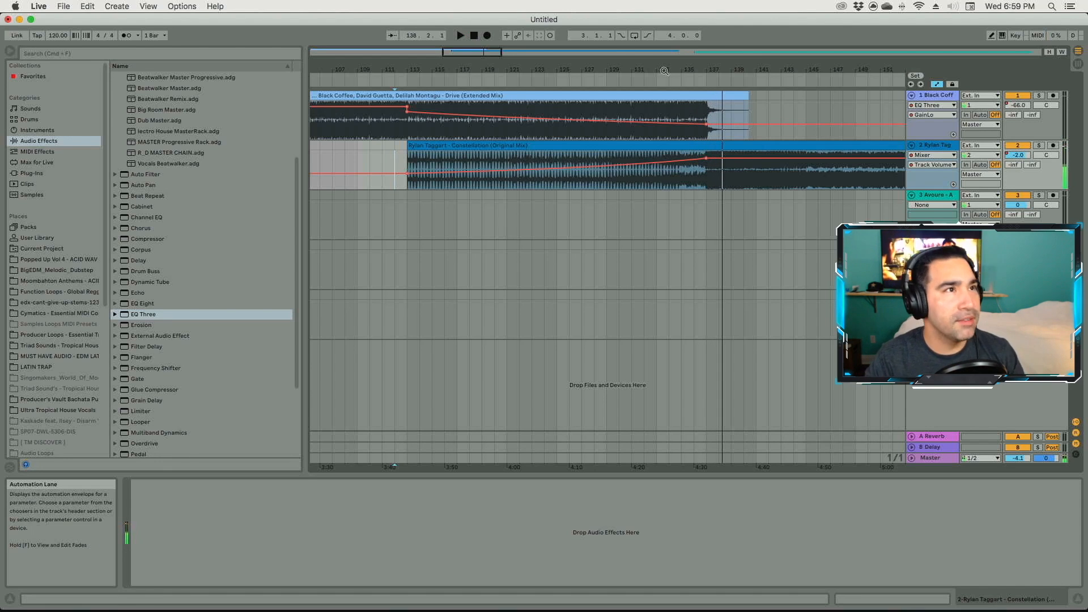
# Step: Move the Avoure - Aura clip onto the first track so it starts at bar 273, overlapping the end of Constellation
pyautogui.moveTo(664, 71); pyautogui.dragTo(658, 50)
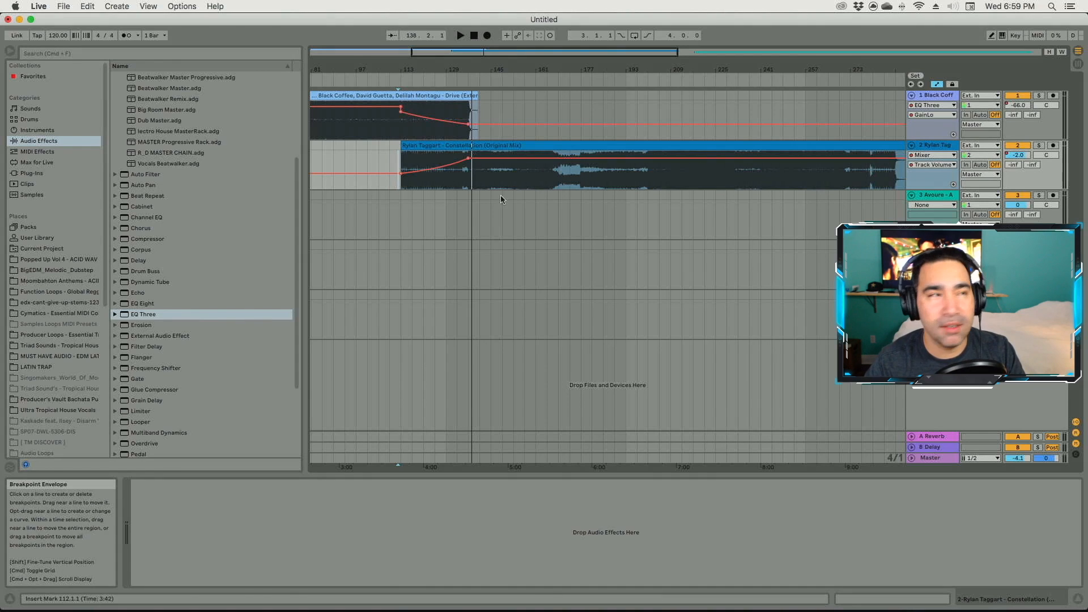
pyautogui.moveTo(606, 70); pyautogui.dragTo(506, 80)
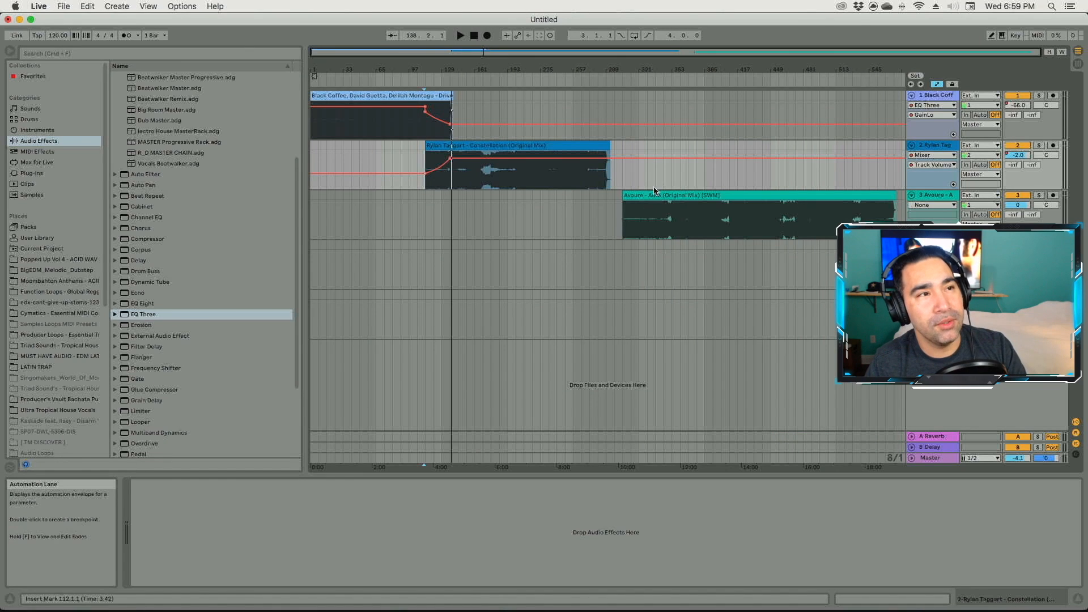
pyautogui.moveTo(651, 195); pyautogui.dragTo(618, 126)
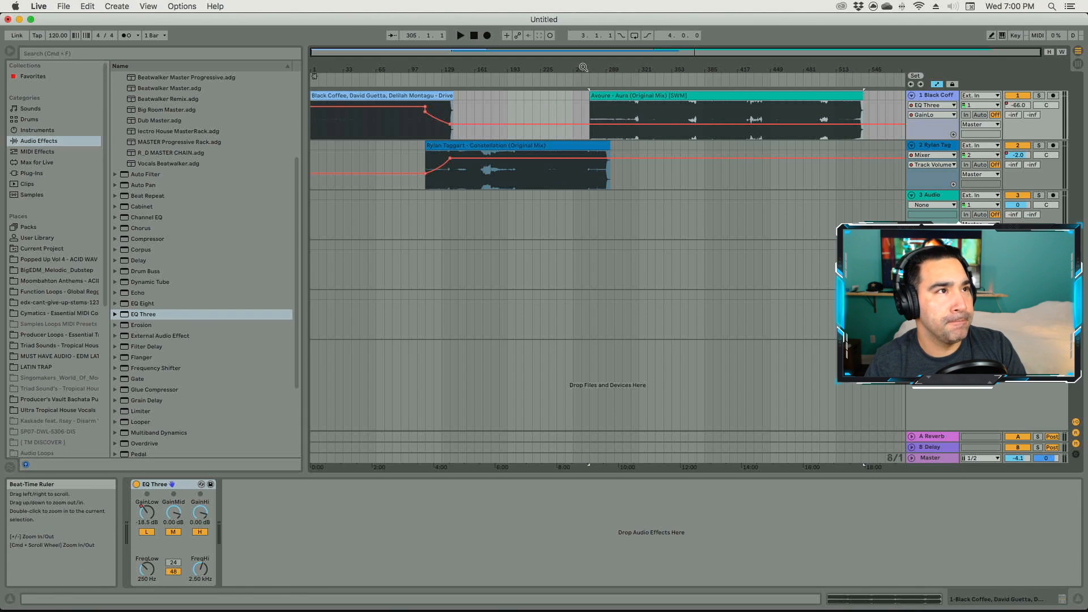
# Step: Solo the first track and play the Aura clip from its start at bar 273
pyautogui.moveTo(584, 69); pyautogui.dragTo(586, 107)
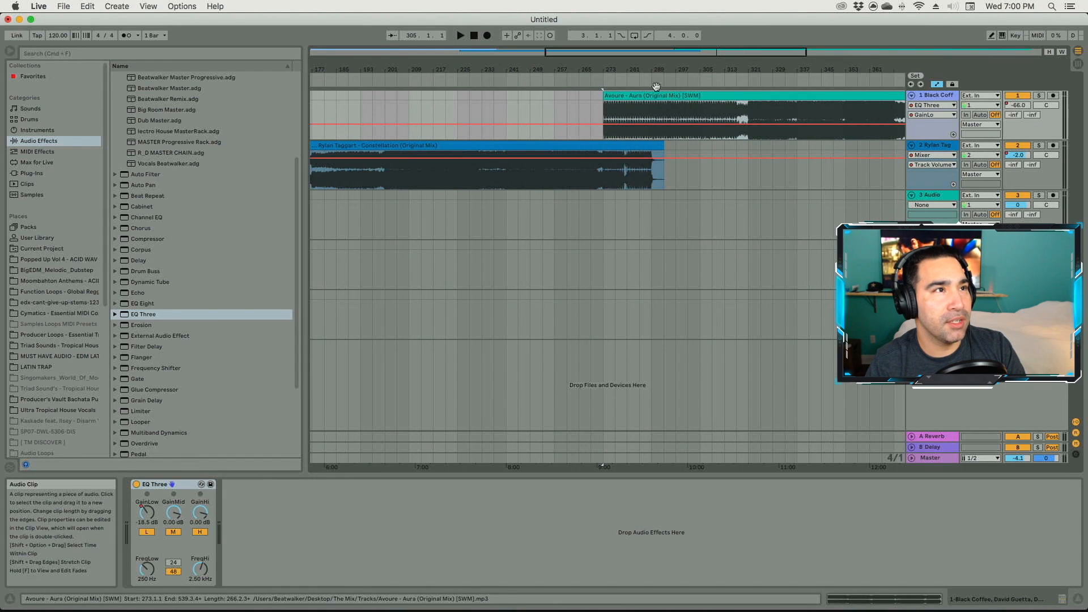
pyautogui.scroll(2, 656, 86)
pyautogui.click(1045, 96)
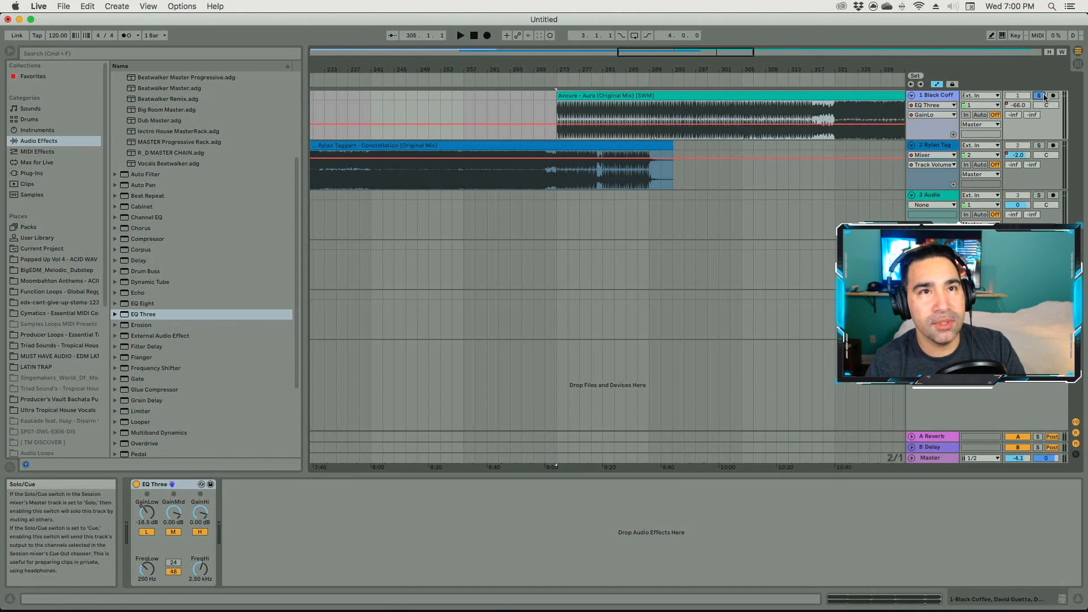
pyautogui.press('space')
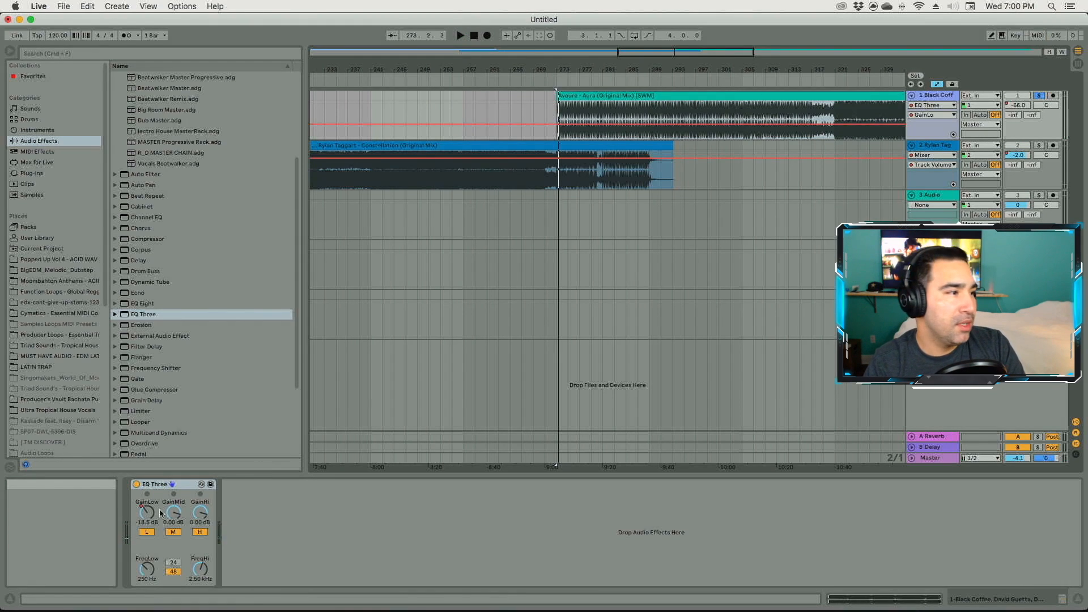
# Step: Raise the first track's GainLow automation to -0.56 dB and its volume automation to -2.0 dB ahead of Aura
pyautogui.moveTo(534, 123); pyautogui.dragTo(533, 108)
pyautogui.click(1018, 106)
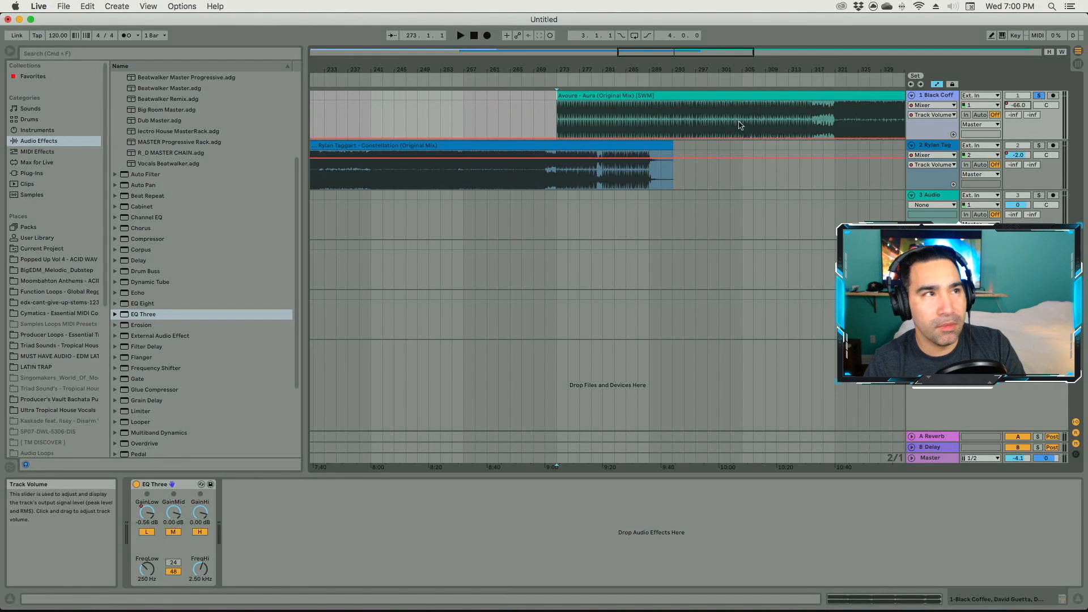
pyautogui.moveTo(534, 137); pyautogui.dragTo(533, 106)
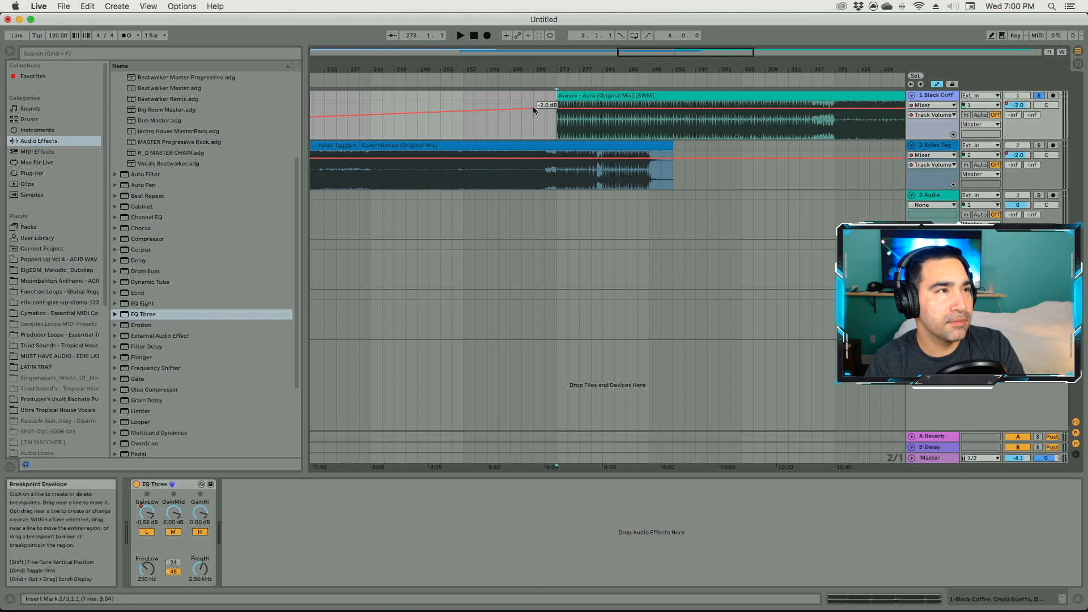
# Step: Play Aura from bar 273, turning the metronome on briefly to check its beat alignment
pyautogui.press('space')
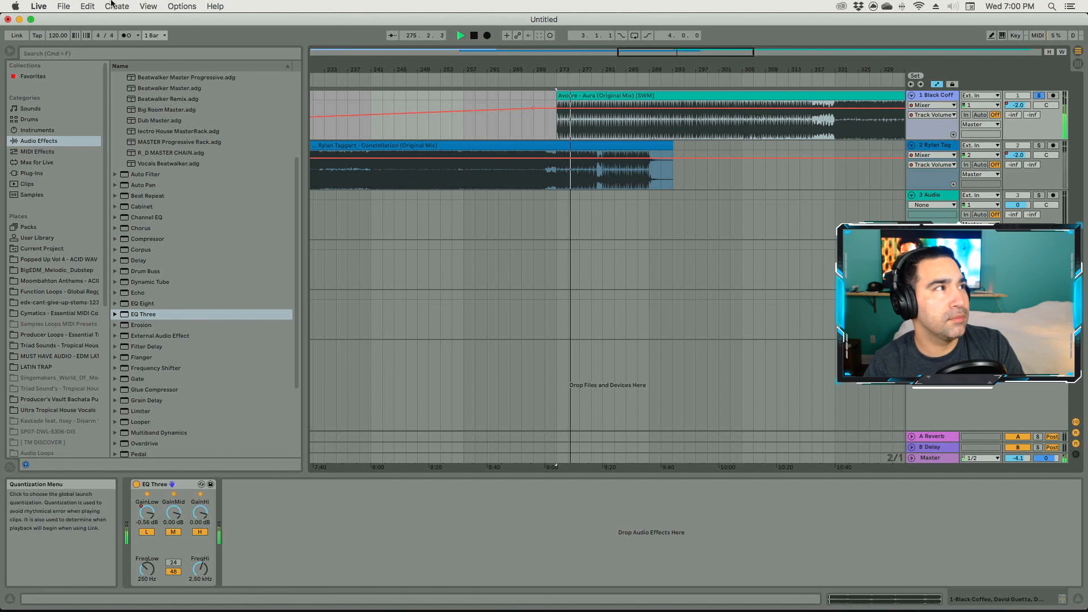
pyautogui.click(124, 37)
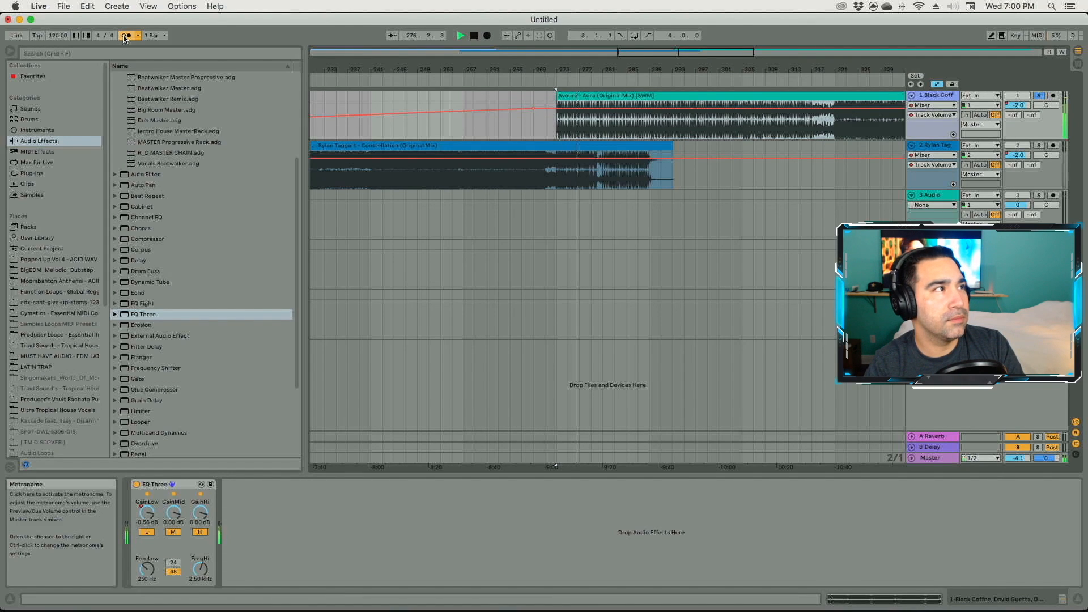
pyautogui.click(124, 37)
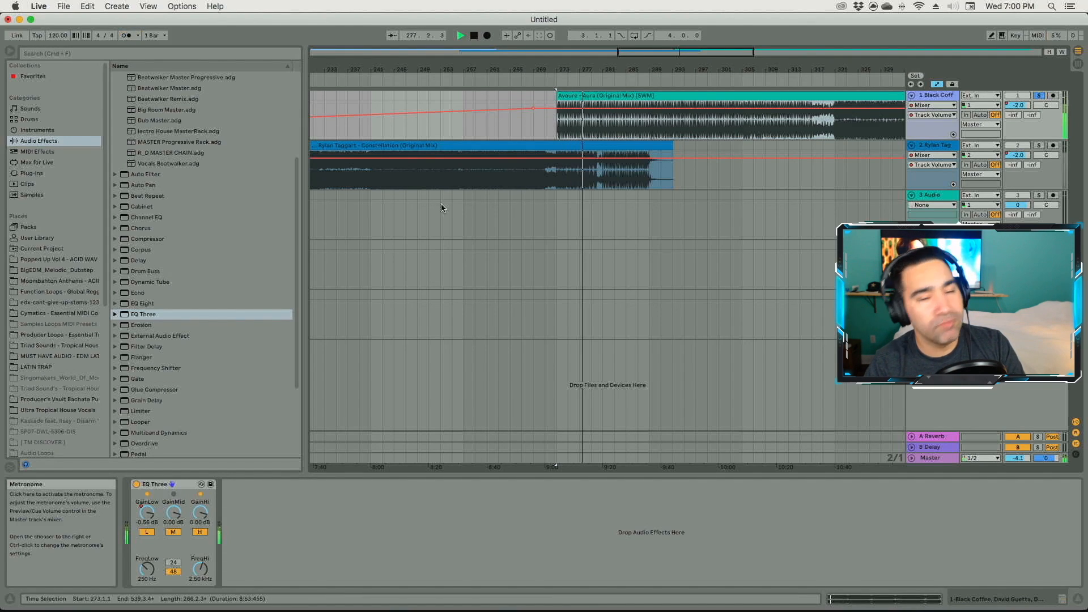
# Step: Stop playback and set the Aura clip's warp mode to Complex Pro
pyautogui.press('space')
pyautogui.click(875, 600)
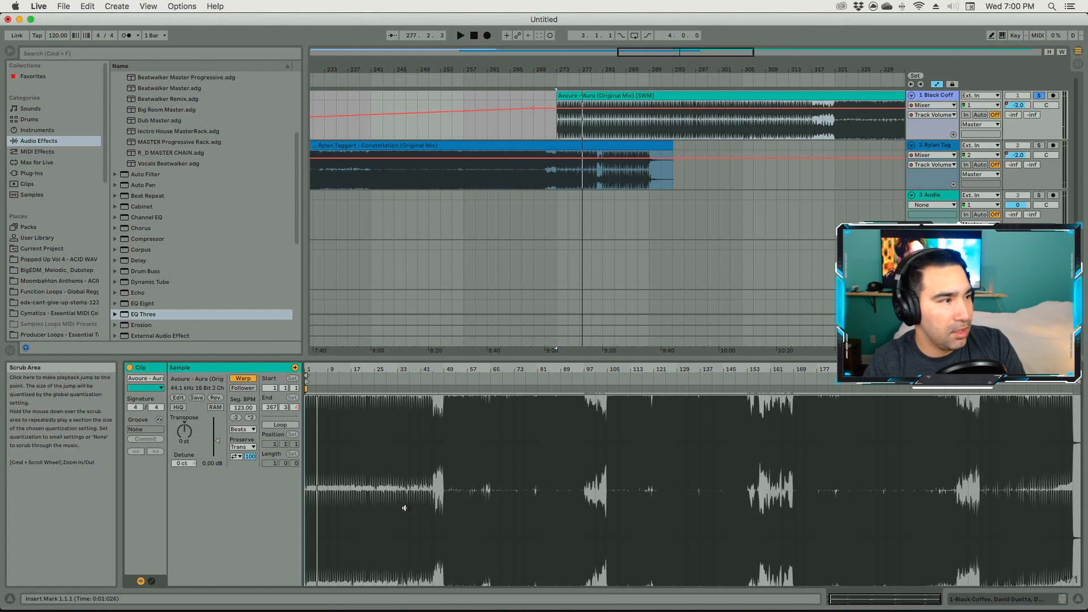
pyautogui.click(243, 429)
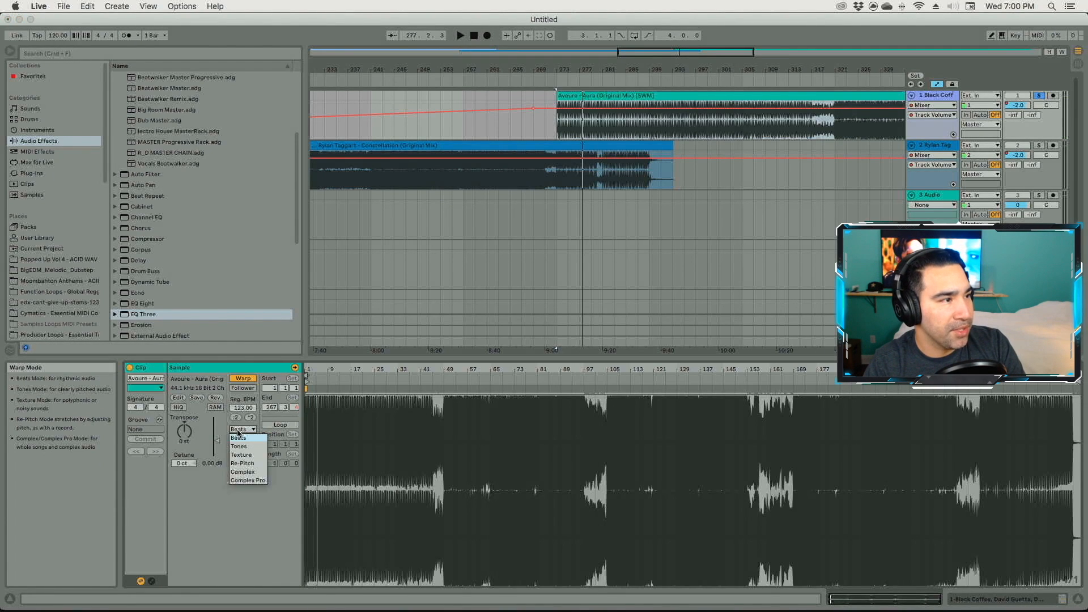
pyautogui.click(248, 480)
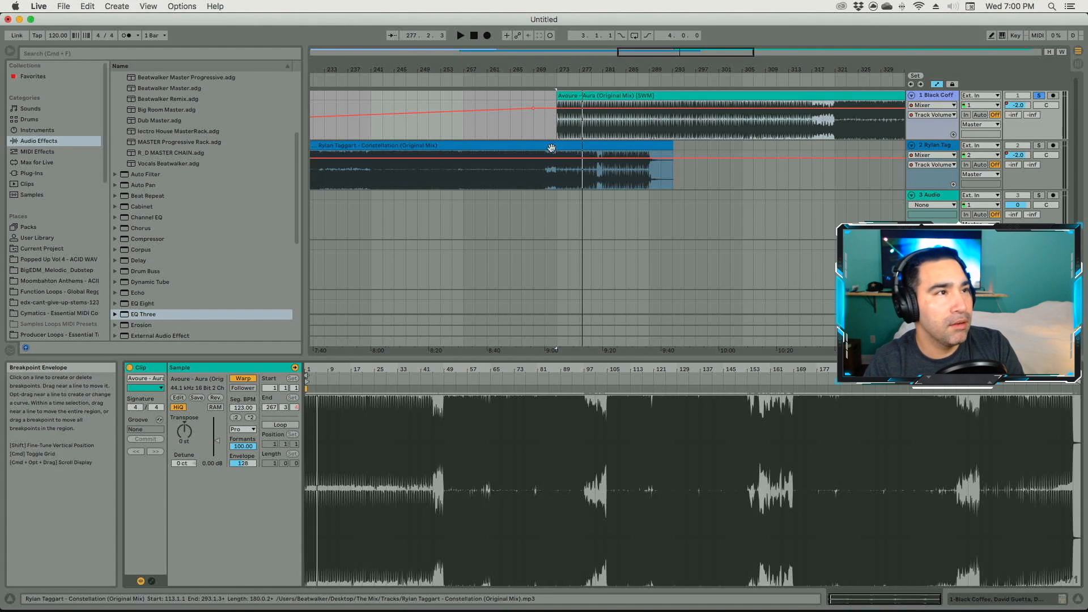
# Step: Solo the second track and play the closing section of Constellation from bar 267
pyautogui.moveTo(563, 76); pyautogui.dragTo(472, 174)
pyautogui.click(459, 170)
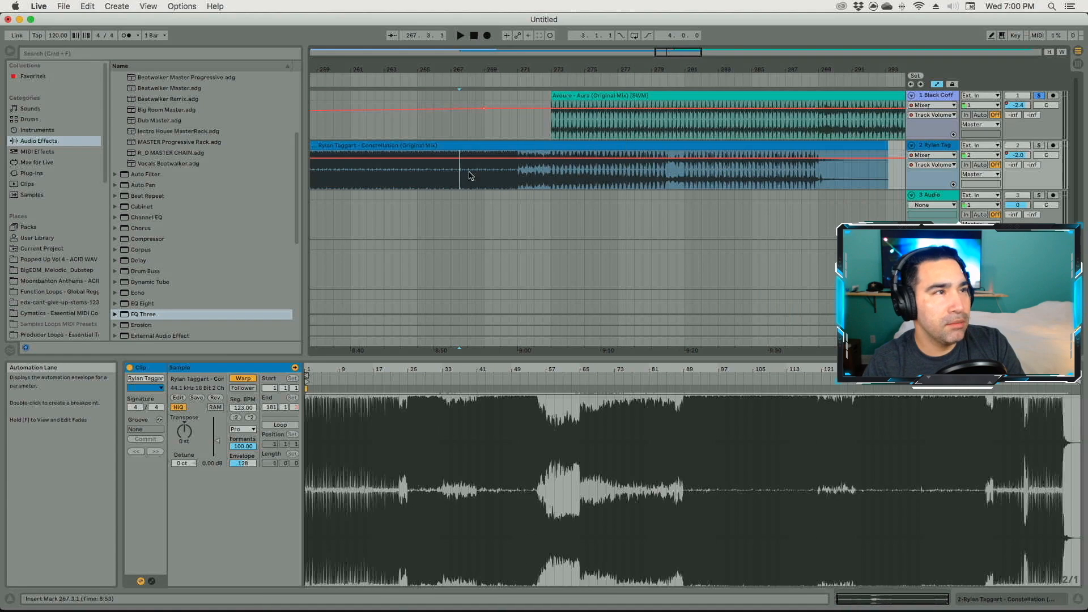
pyautogui.click(1038, 146)
pyautogui.press('space')
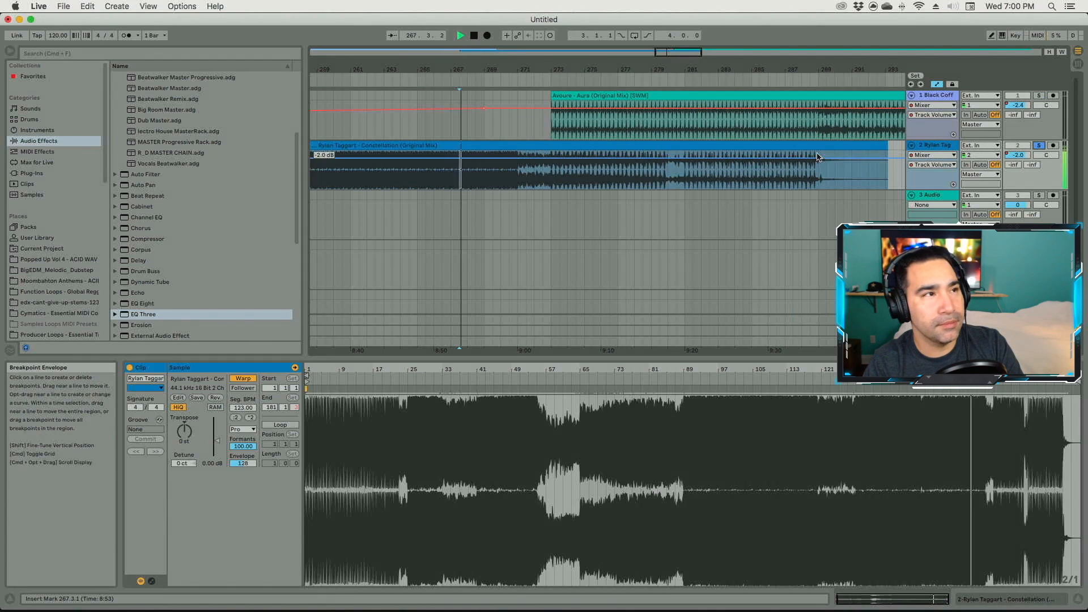
pyautogui.click(527, 183)
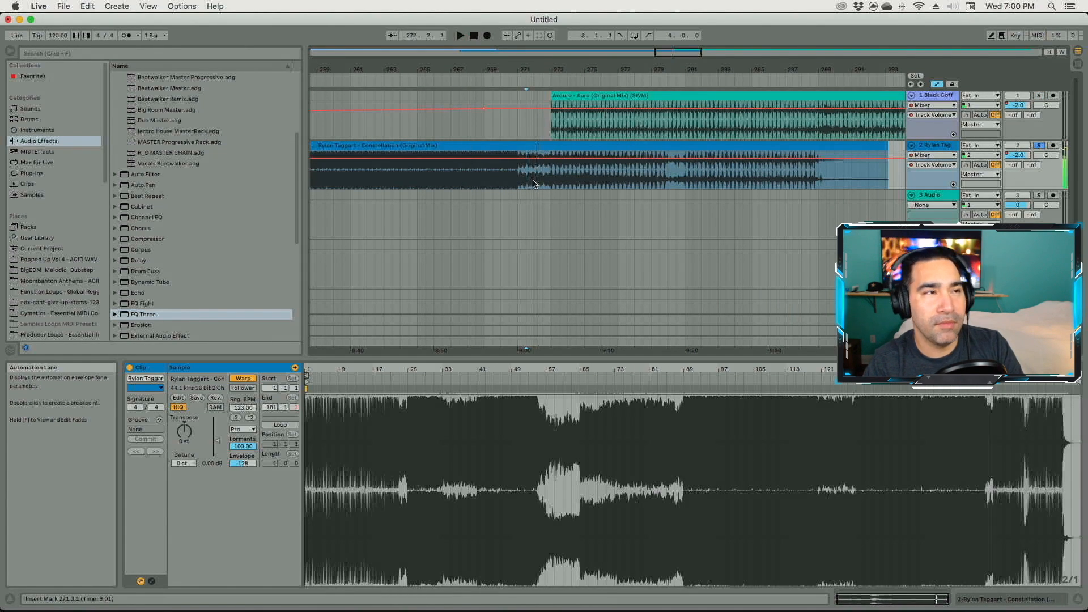
pyautogui.press('space')
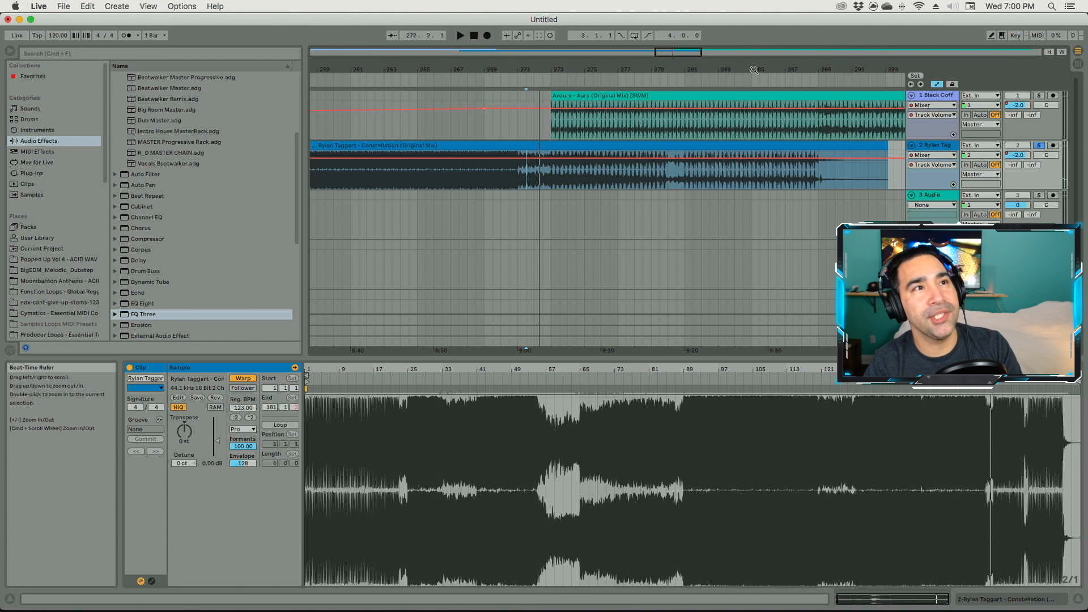
# Step: Move the first track's GainLow automation breakpoint closer to Aura's start and lower it to -5.94 dB
pyautogui.hscroll(5, 758, 67)
pyautogui.moveTo(633, 69); pyautogui.dragTo(579, 50)
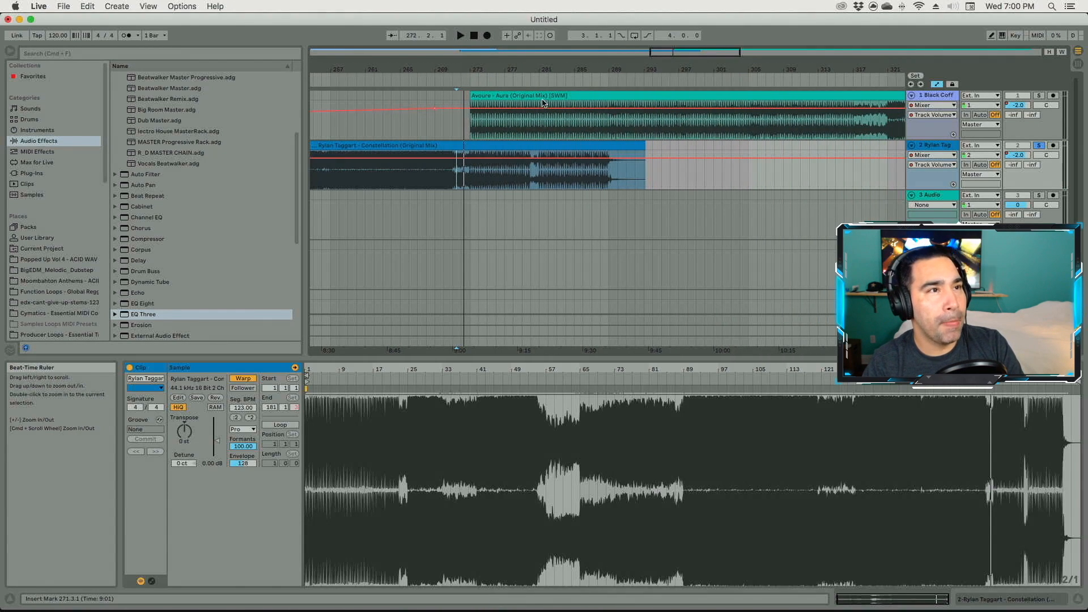
pyautogui.click(482, 95)
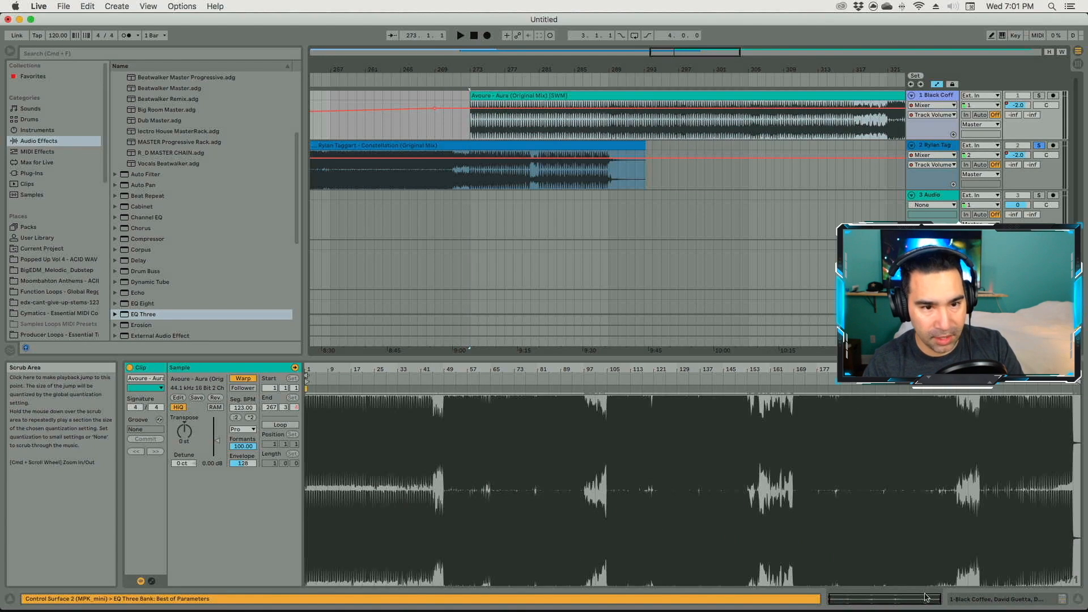
pyautogui.click(956, 598)
pyautogui.click(150, 512)
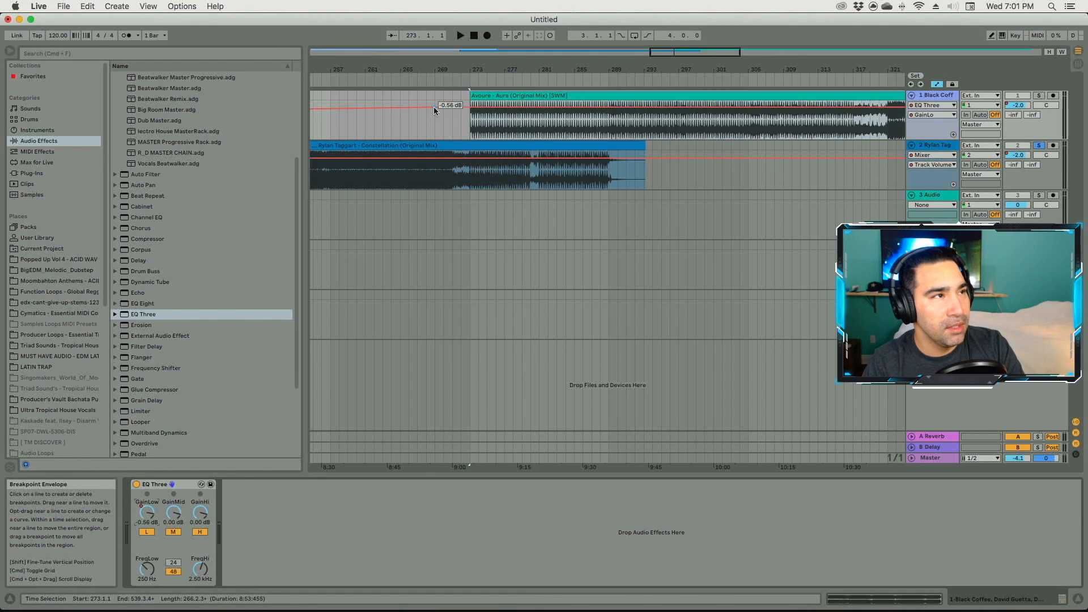
pyautogui.moveTo(435, 108); pyautogui.dragTo(461, 107)
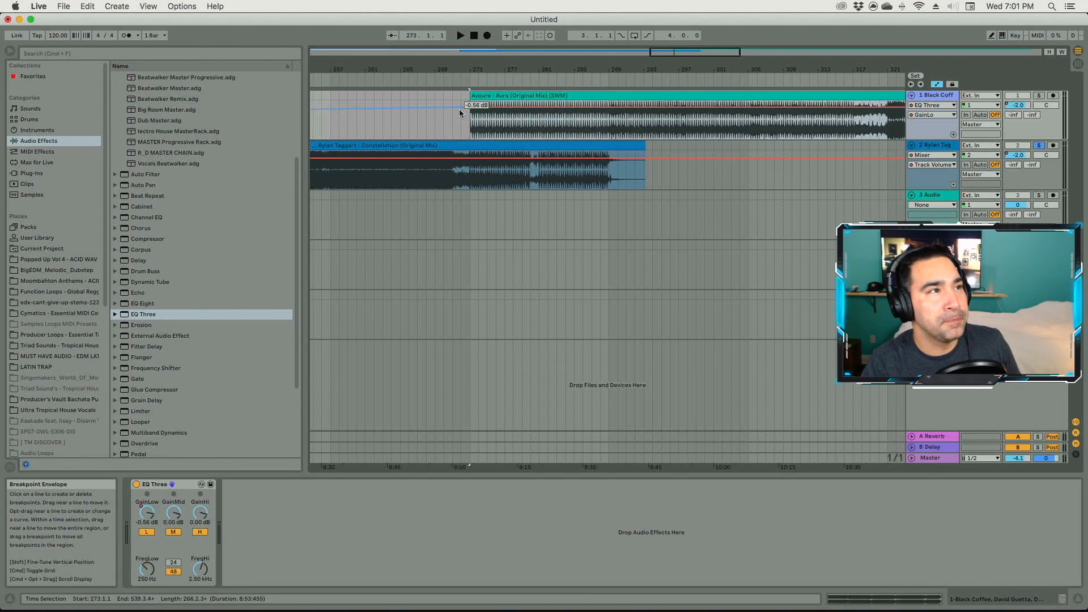
pyautogui.moveTo(460, 109); pyautogui.dragTo(459, 113)
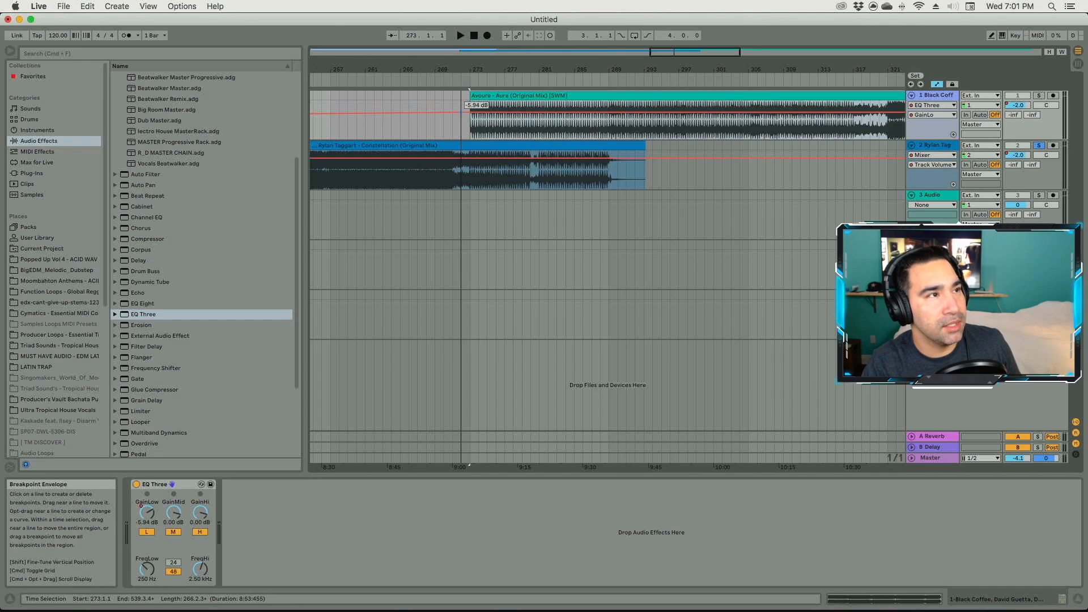
# Step: Move the first track's volume automation breakpoint to Aura's start at bar 273 and lower it to -8.0 dB
pyautogui.click(1018, 106)
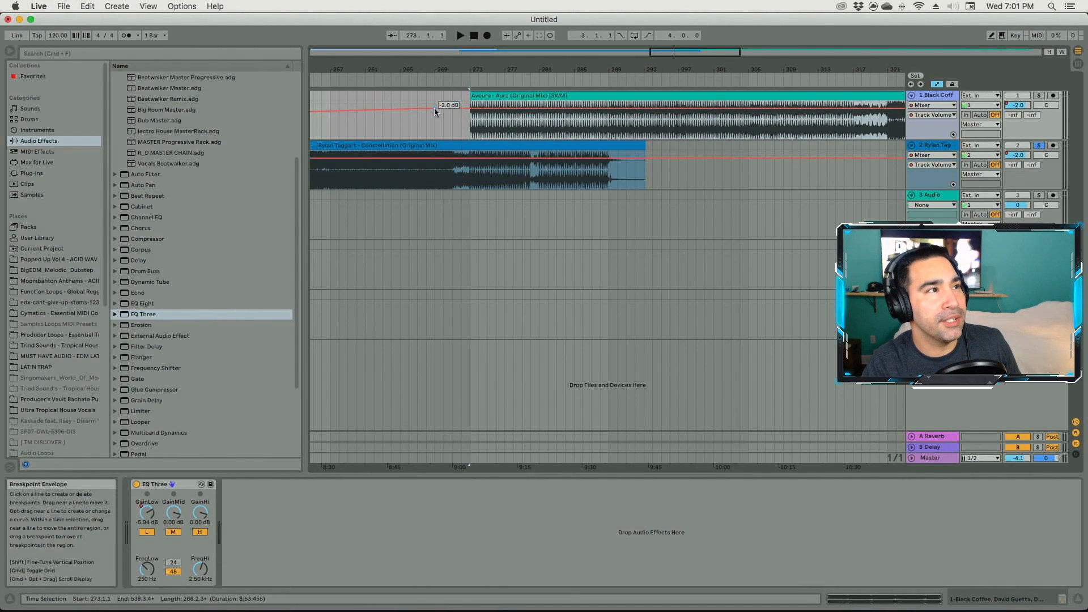
pyautogui.moveTo(434, 107); pyautogui.dragTo(470, 113)
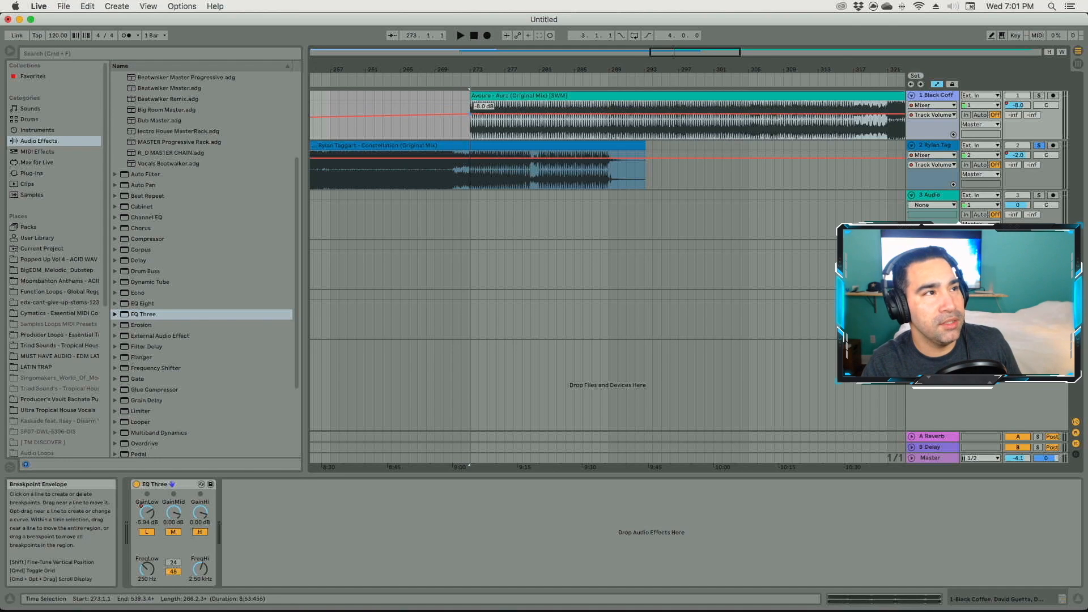
# Step: Play the Constellation-to-Aura transition from bar 271 with both tracks audible, past the end of Constellation
pyautogui.click(475, 179)
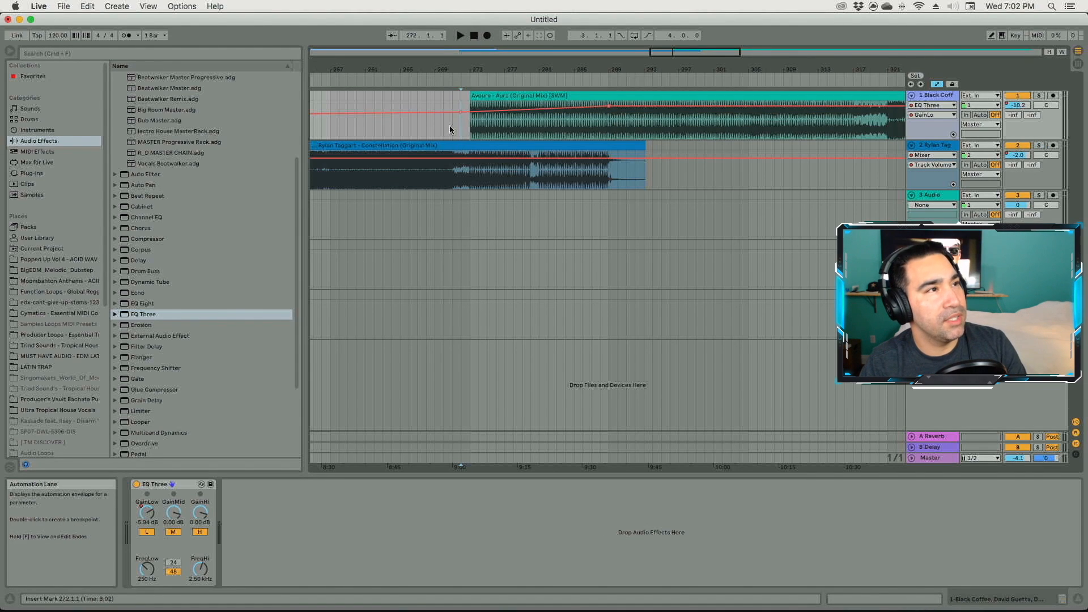
pyautogui.click(450, 129)
pyautogui.press('space')
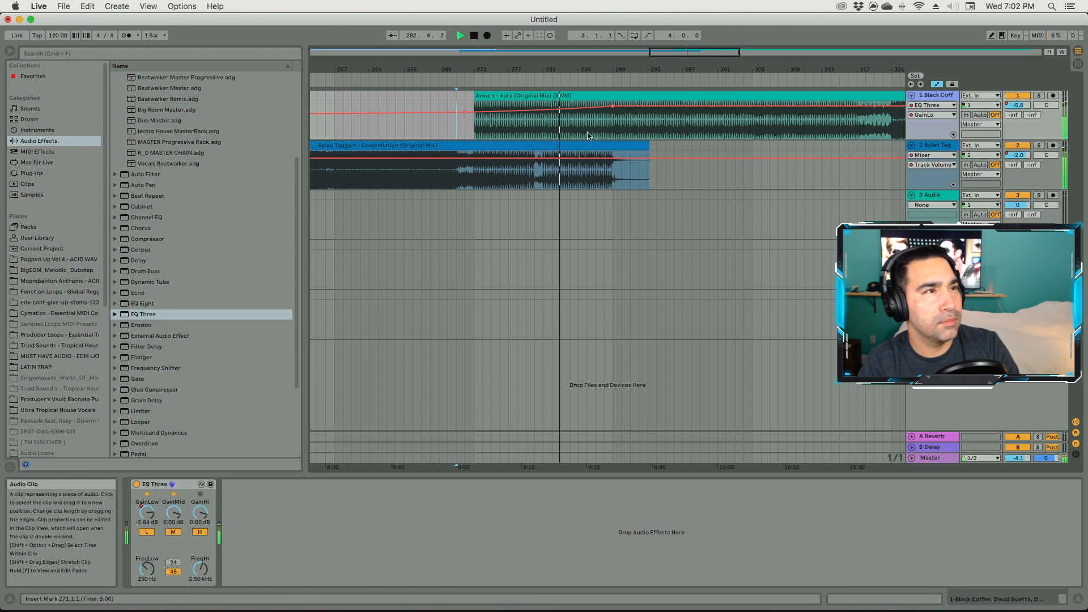
pyautogui.moveTo(613, 107)
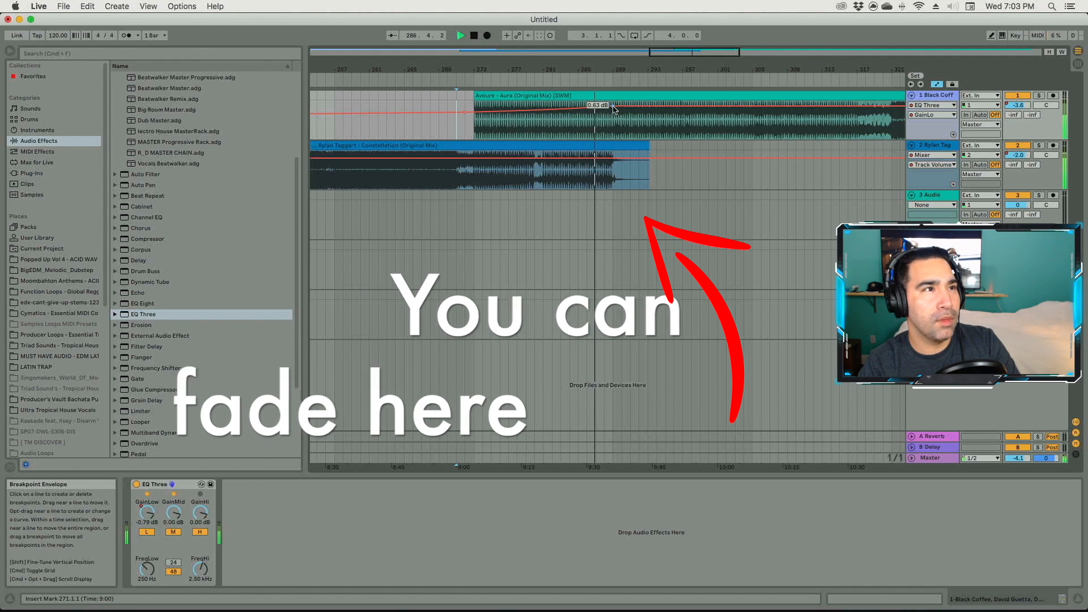
pyautogui.moveTo(613, 107); pyautogui.dragTo(613, 117)
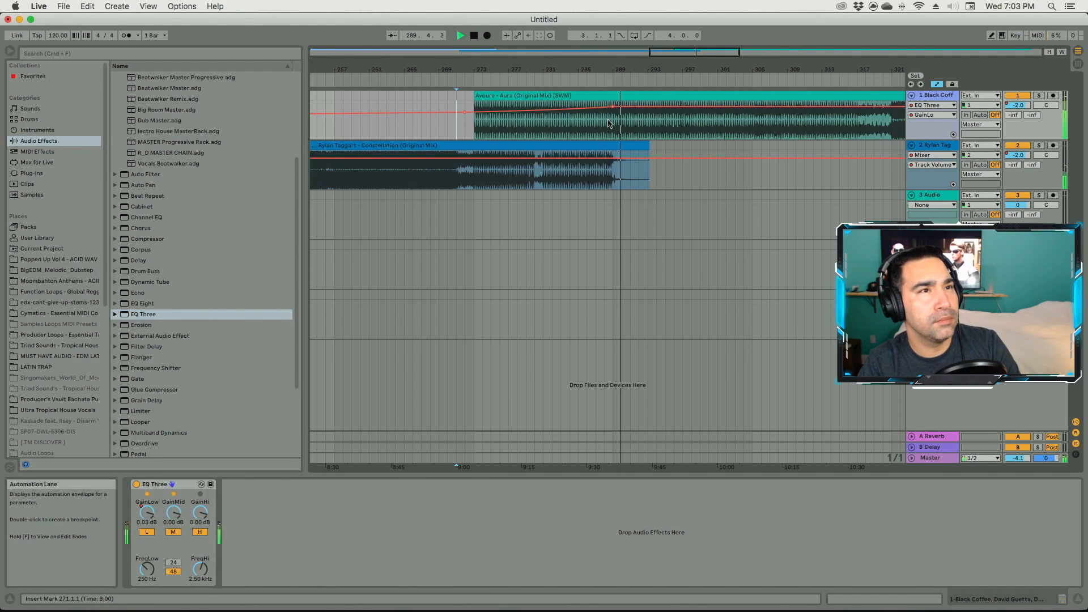
pyautogui.moveTo(558, 74); pyautogui.dragTo(556, 68)
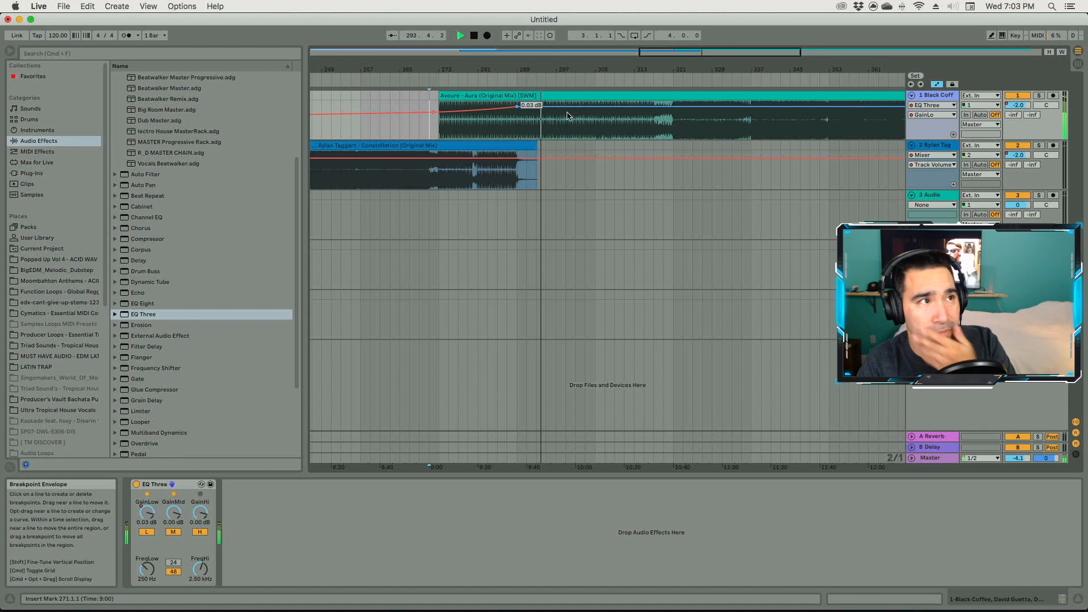
pyautogui.press('space')
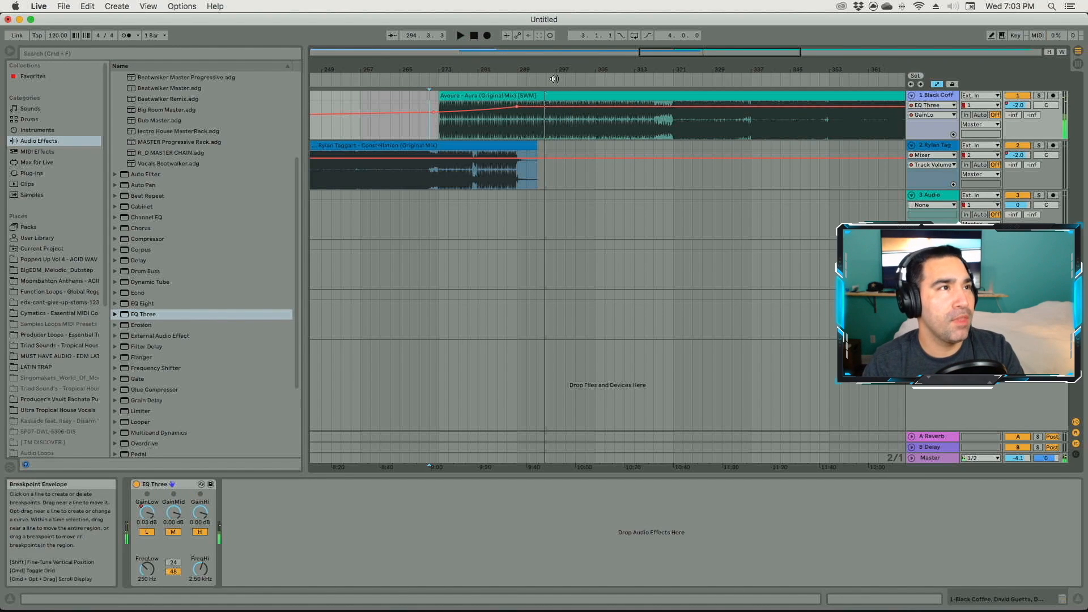
# Step: Add a Limiter to the Master track
pyautogui.moveTo(529, 70); pyautogui.dragTo(529, 60)
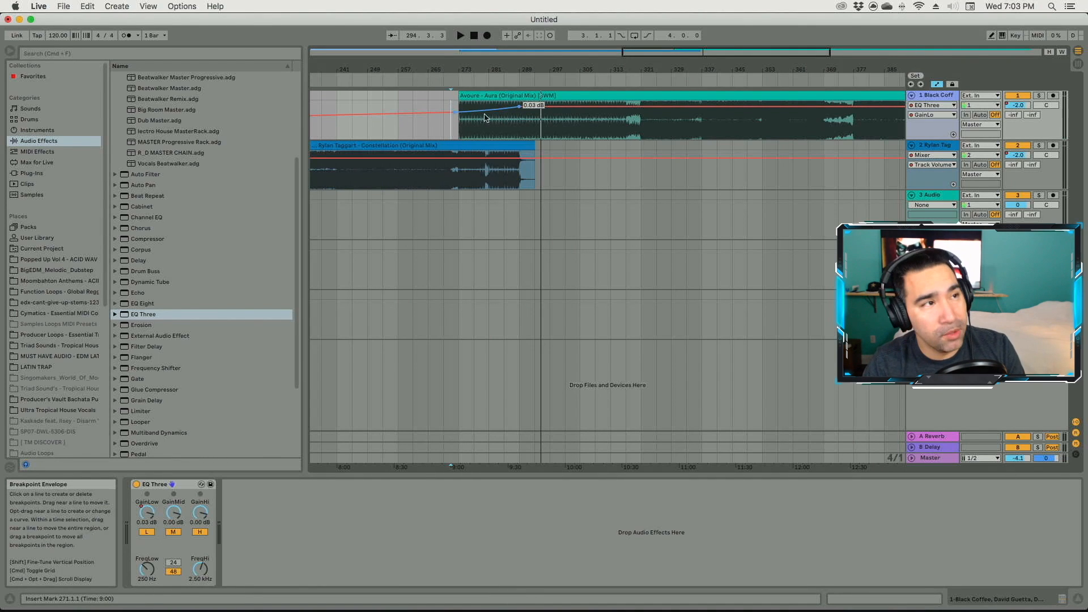
pyautogui.moveTo(499, 70); pyautogui.dragTo(498, 55)
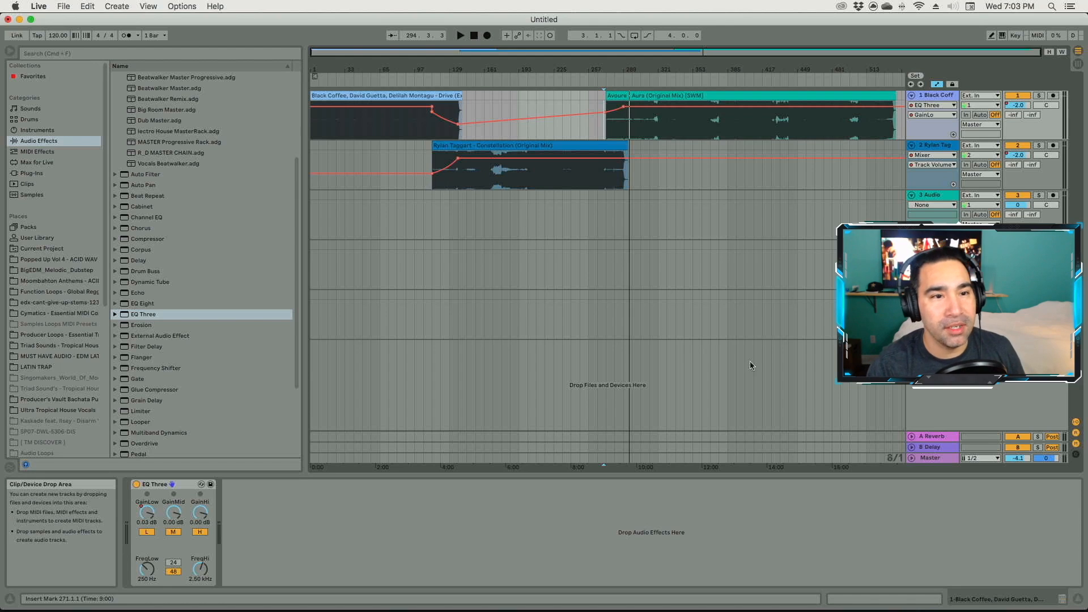
pyautogui.click(926, 459)
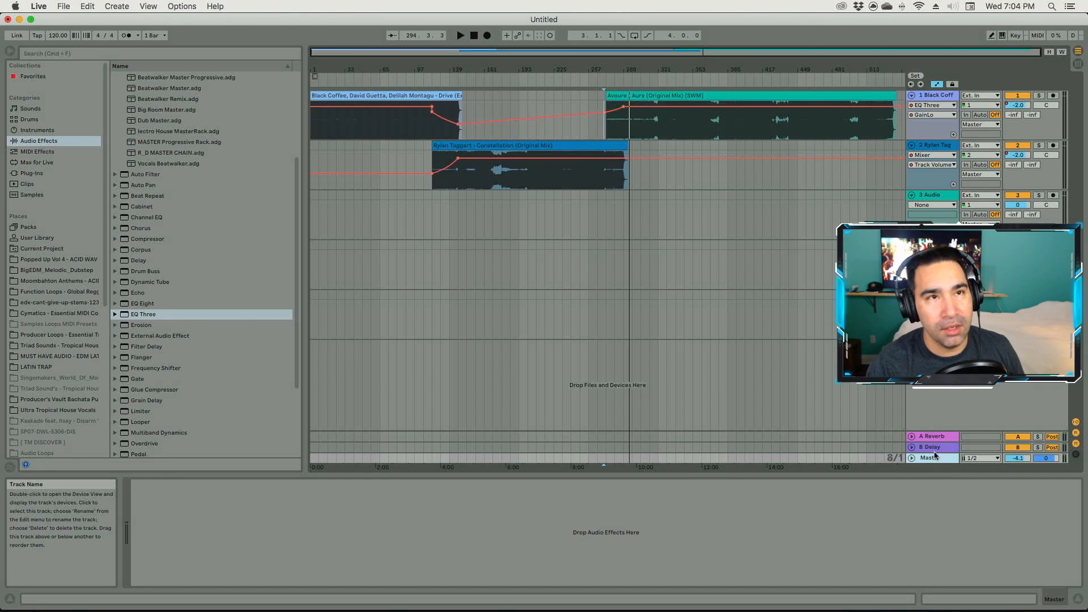
pyautogui.doubleClick(140, 412)
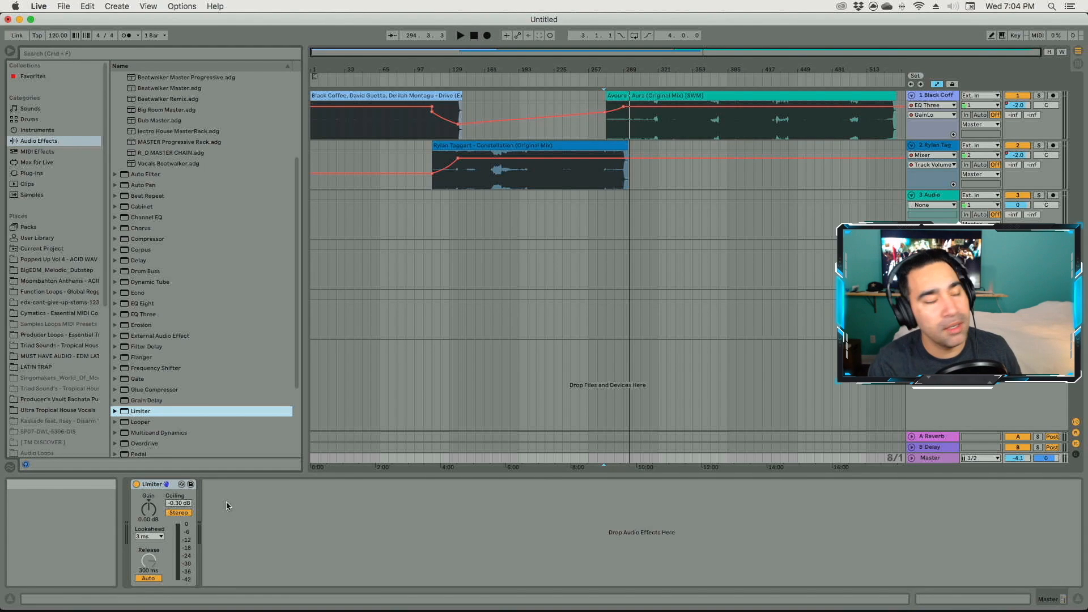
# Step: Play the Drive-to-Constellation crossfade from bar 121
pyautogui.click(442, 226)
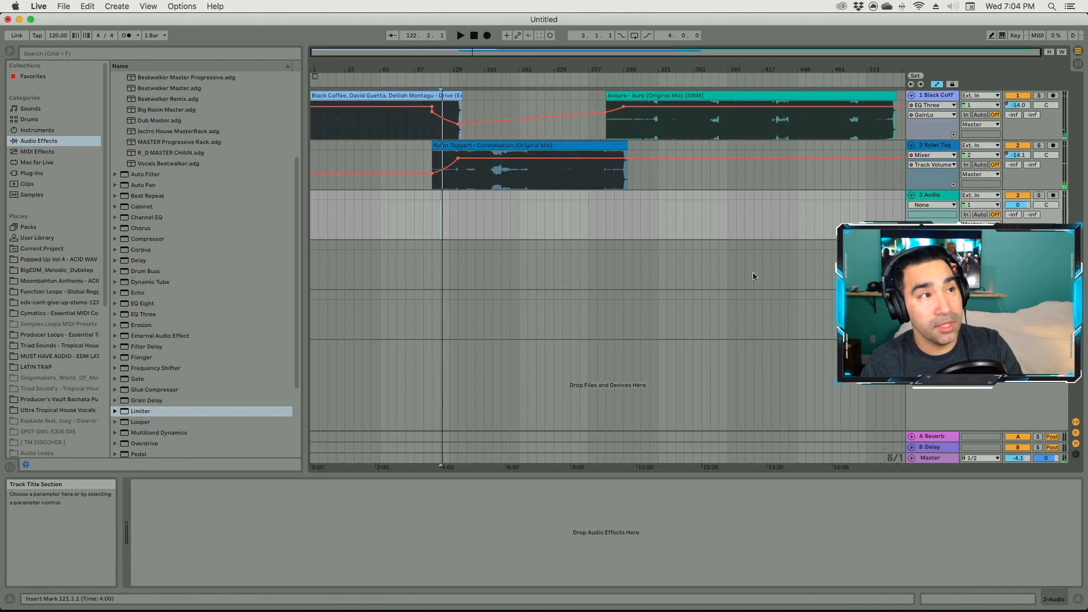